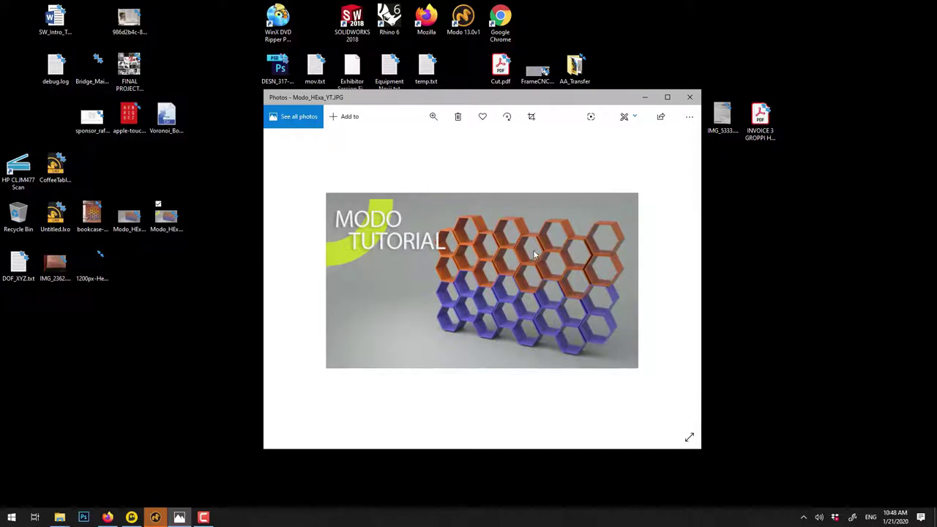
Step: Review the Modo_HExa and bookcase-hexa-cover reference images of the hexagonal shelf, closing the image windows when done
click(135, 223)
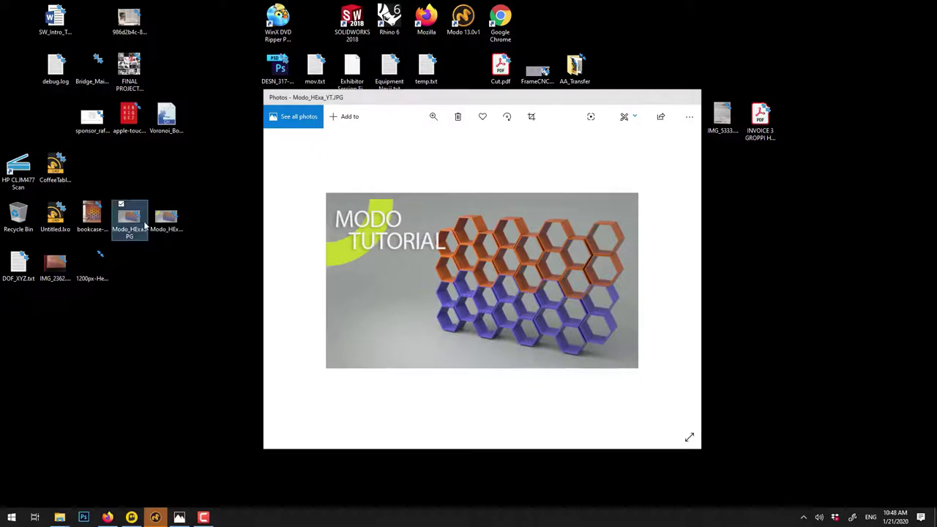
double_click(143, 218)
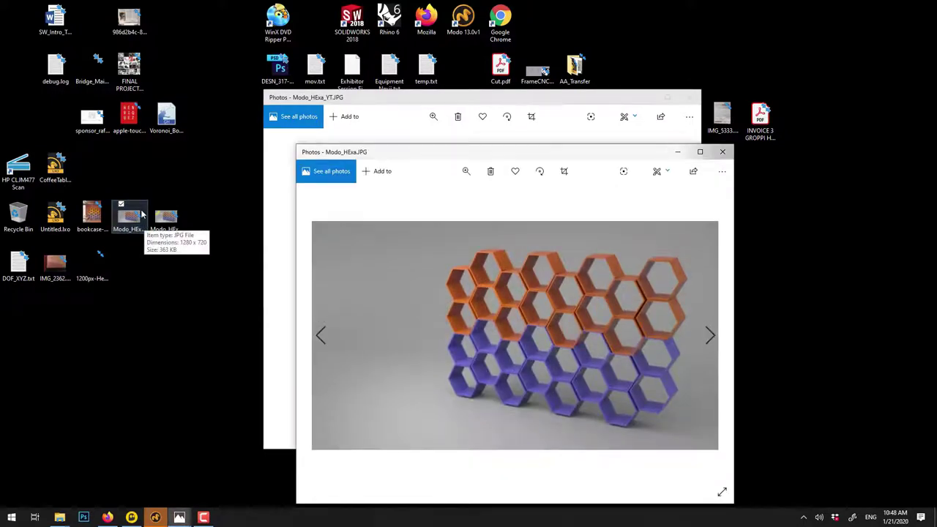
click(103, 217)
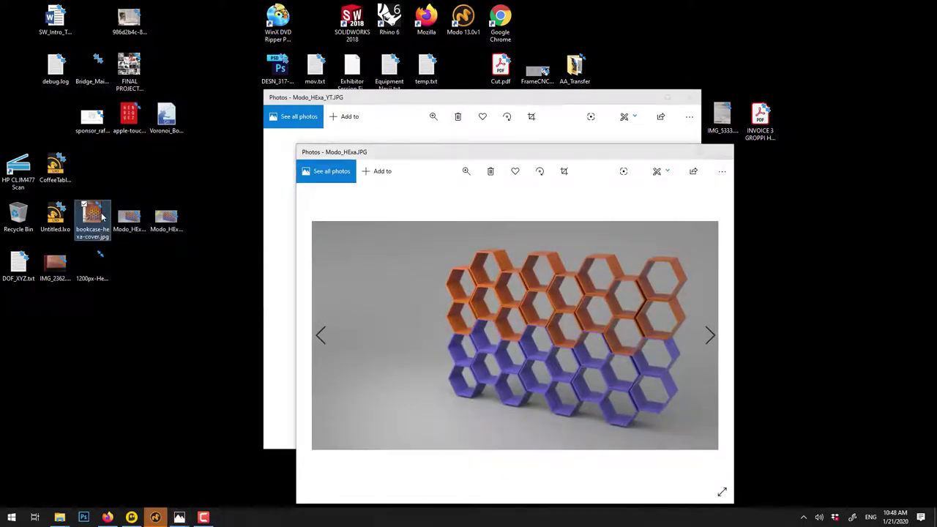
double_click(102, 216)
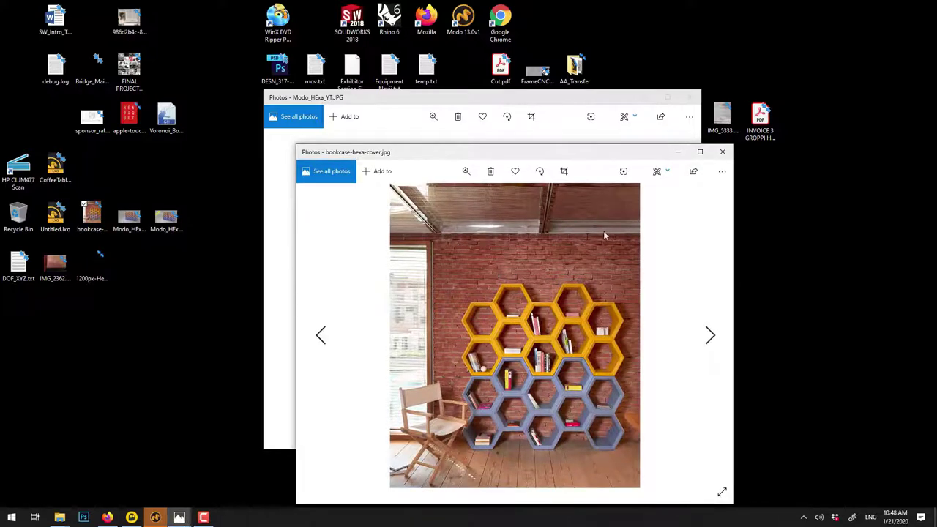
click(723, 151)
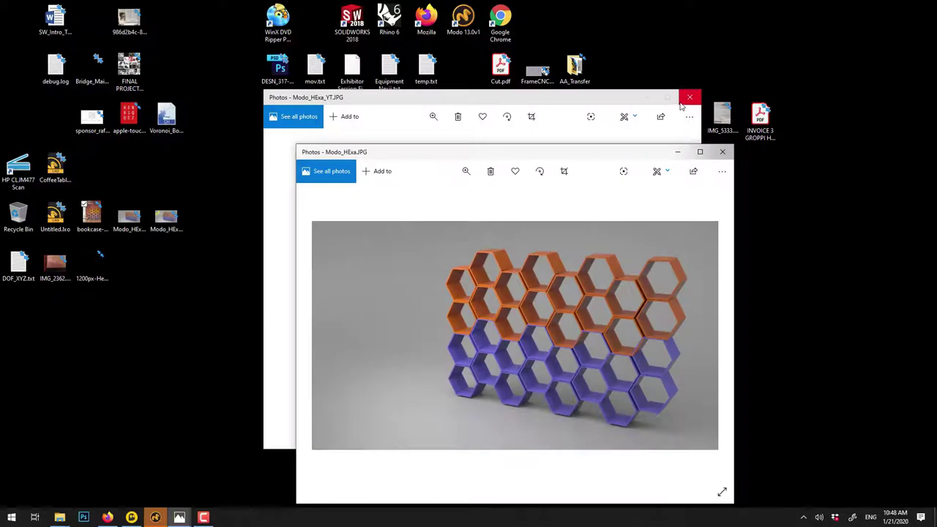
click(689, 97)
click(723, 152)
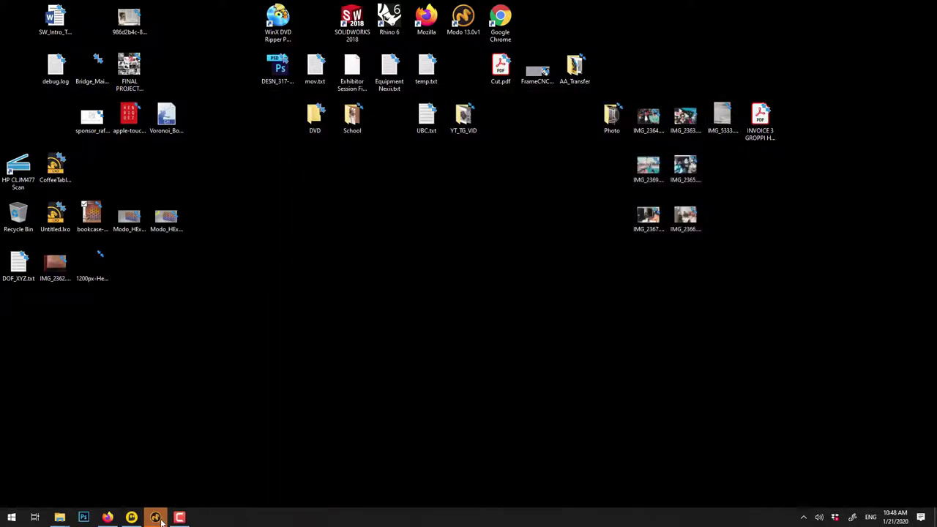
Step: Switch to Modo and decline the offered software update
click(157, 517)
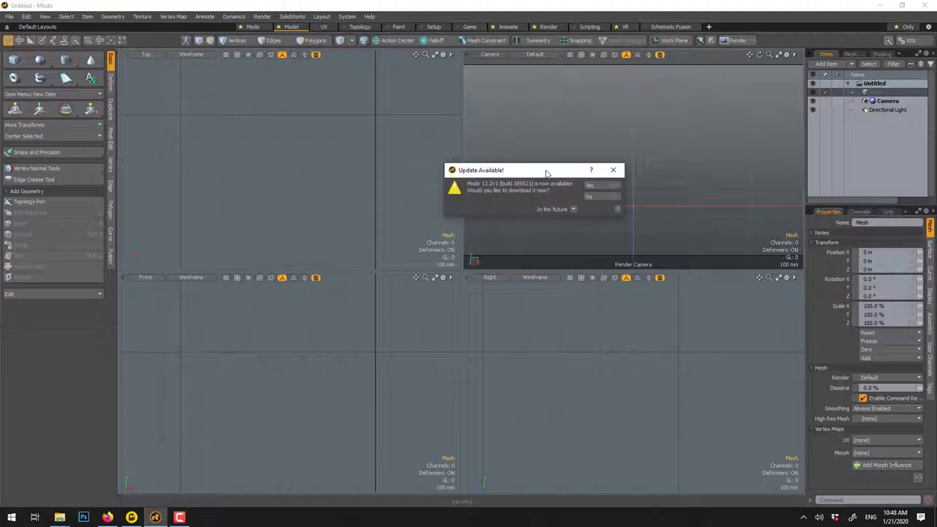
click(602, 197)
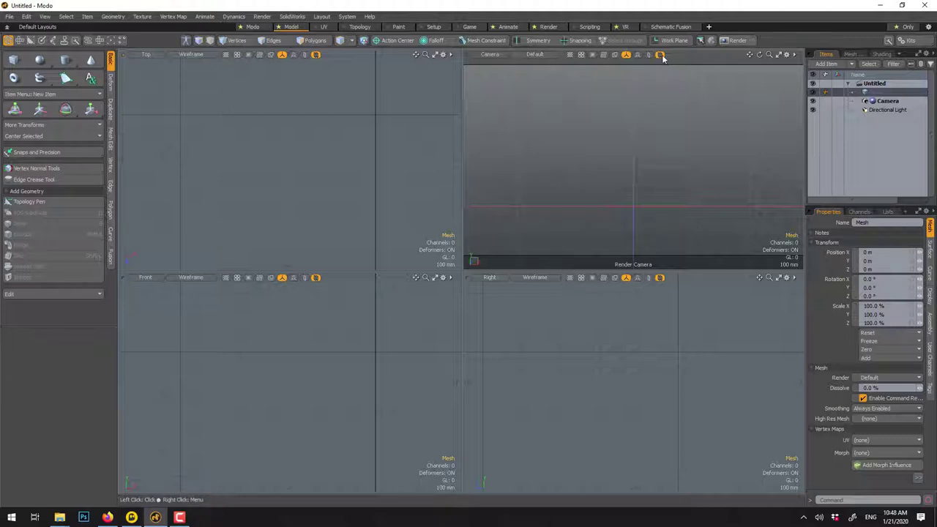
click(786, 61)
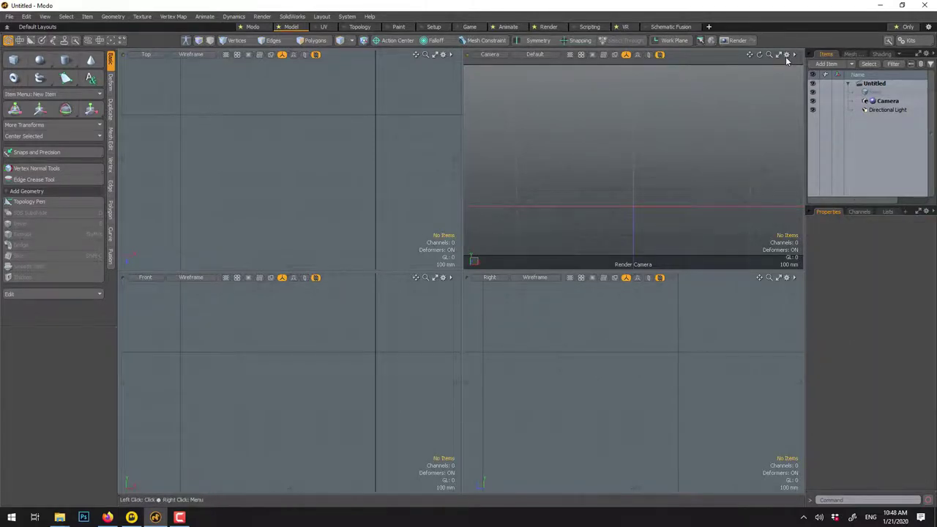
click(786, 57)
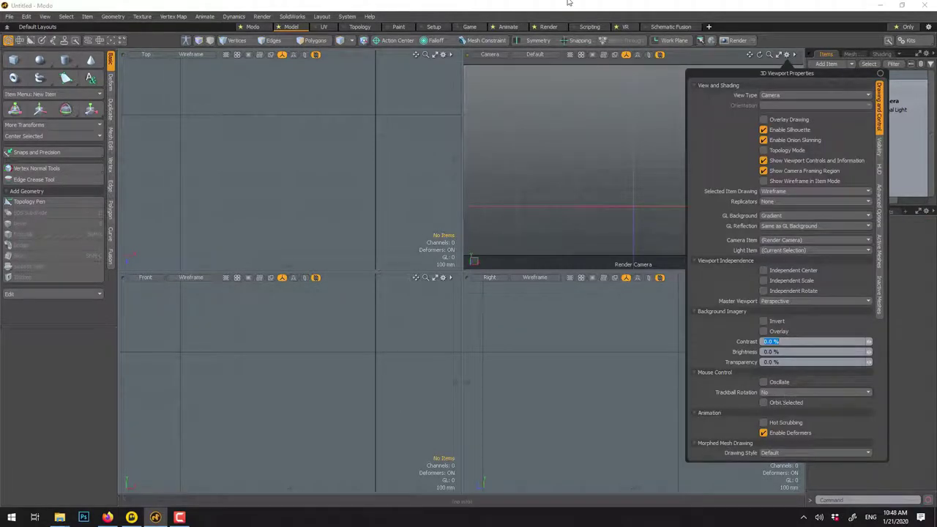
click(553, 5)
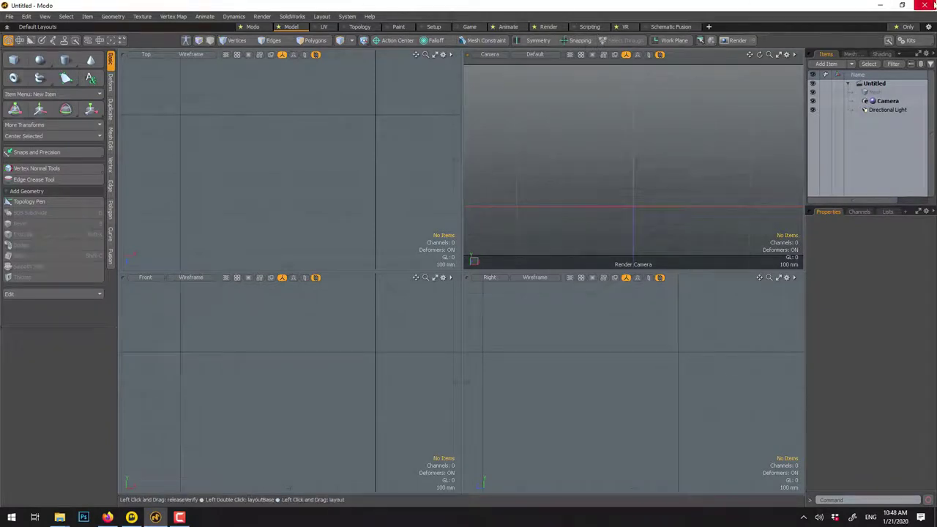
click(290, 28)
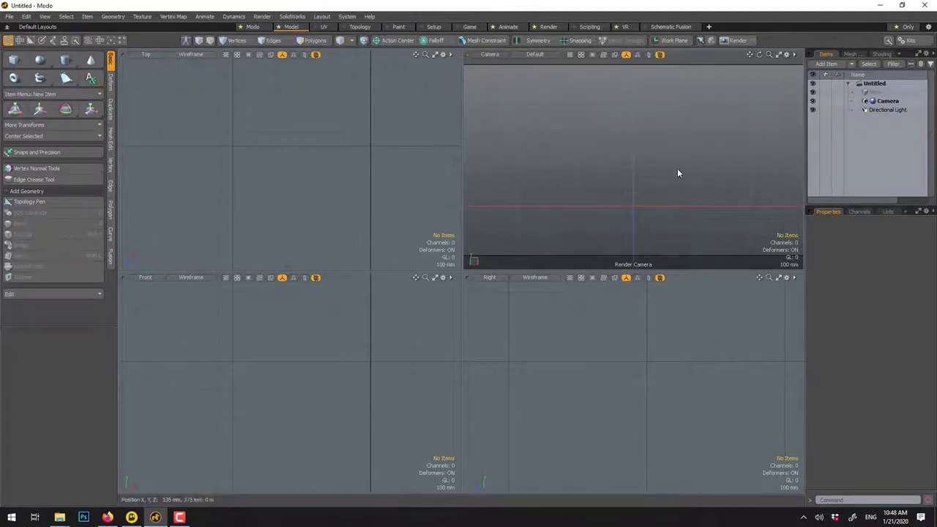
Step: Create a cube primitive and maximize the camera viewport around it
right_click(600, 145)
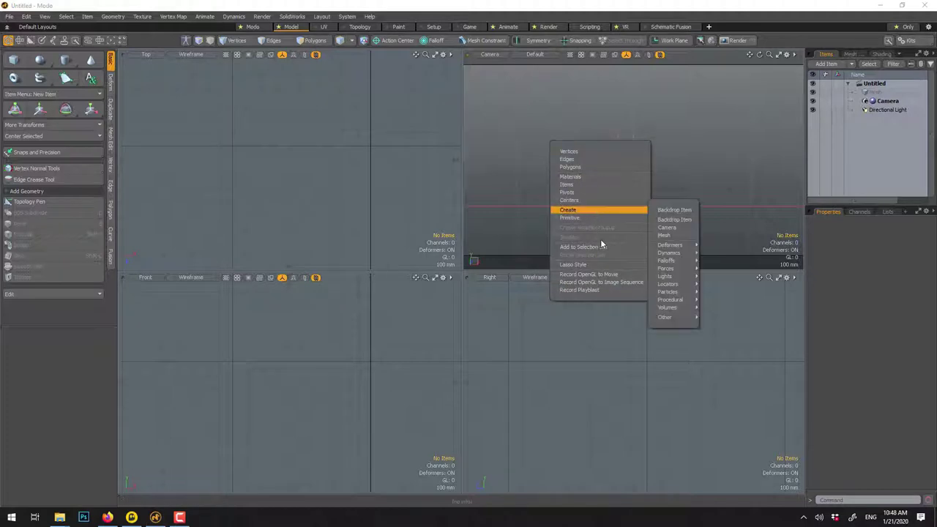
mouse_move(601, 217)
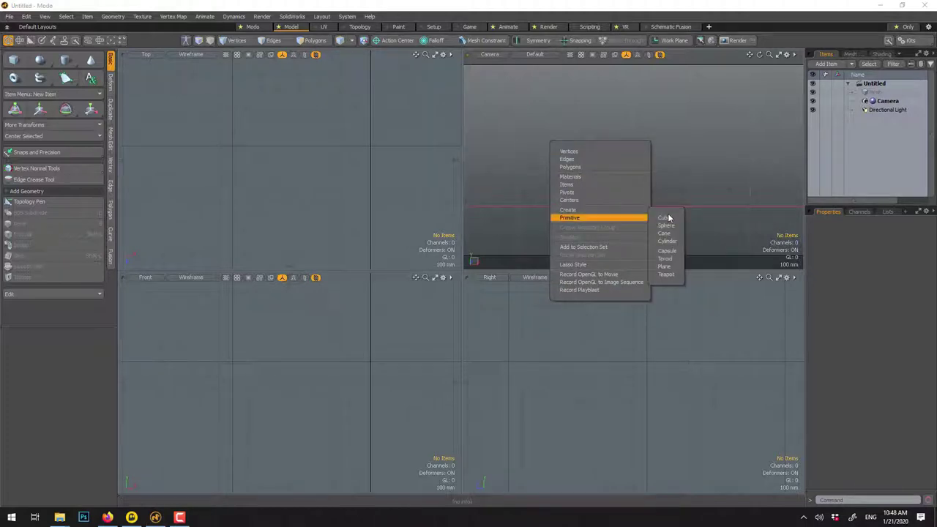
click(666, 218)
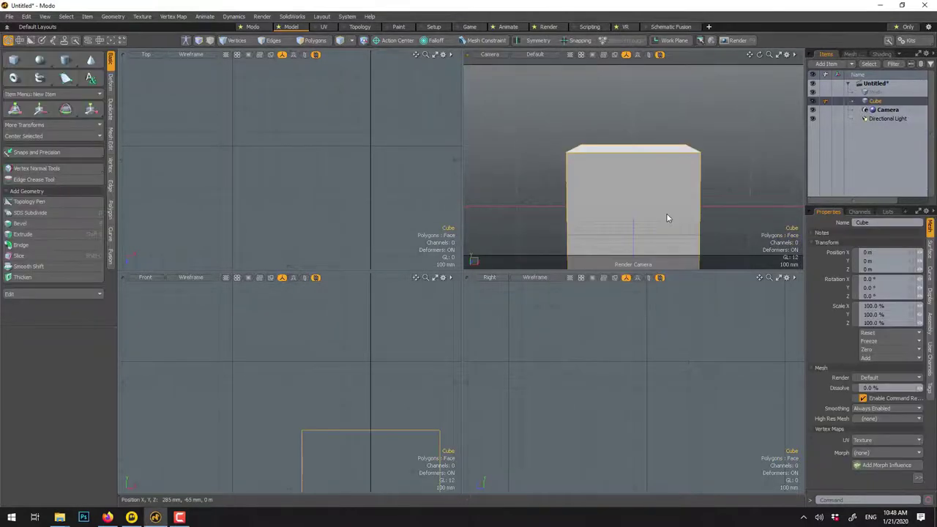
key(shift+a)
scroll(665, 196, down, 2)
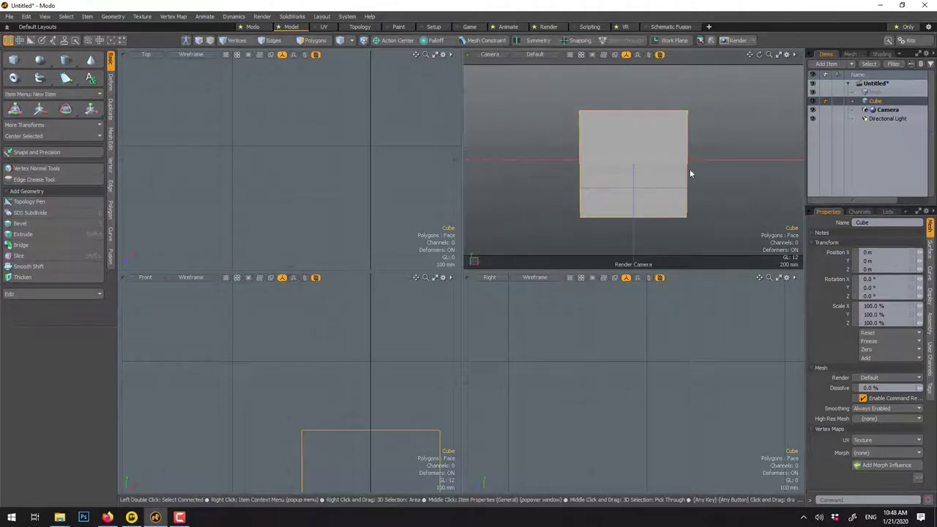
click(778, 54)
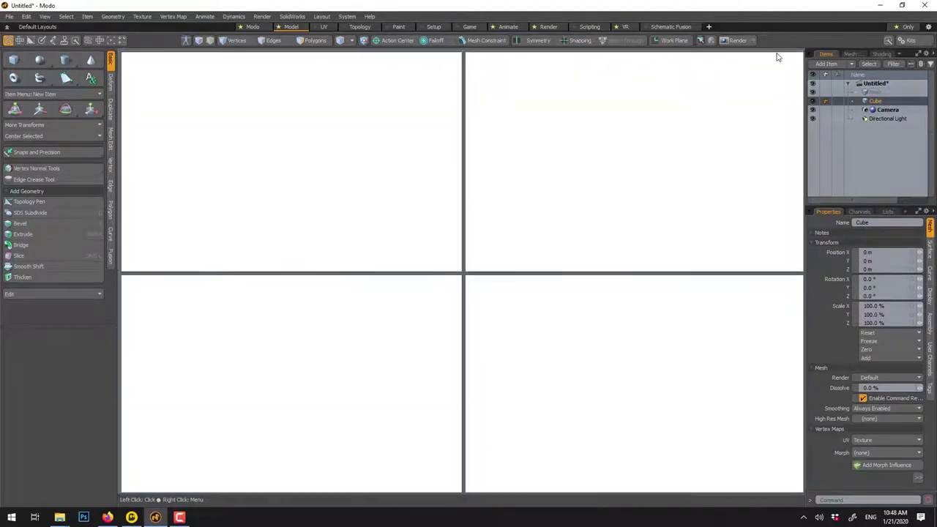
alt+drag(637, 138, 565, 211)
scroll(561, 224, down, 2)
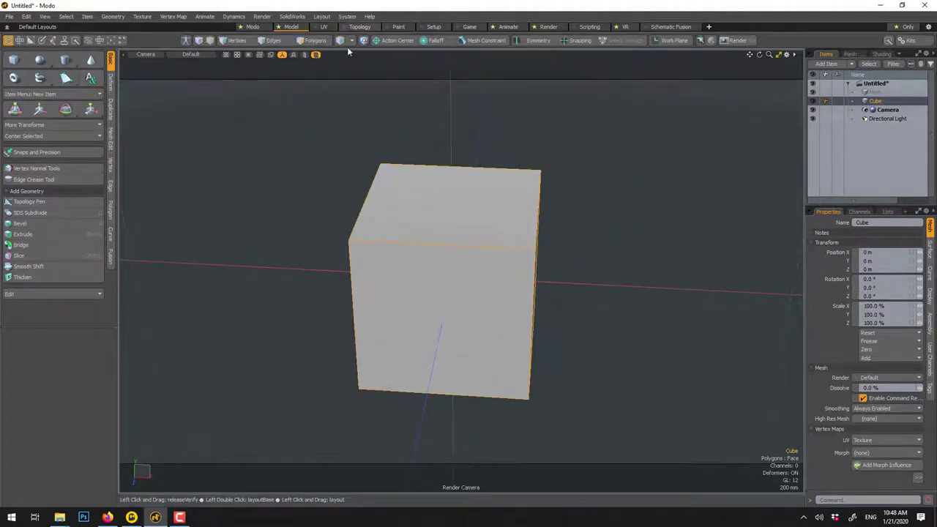
Step: Bevel the cube's four parallel edges that run front to back along the Z axis by about 272 mm
click(273, 41)
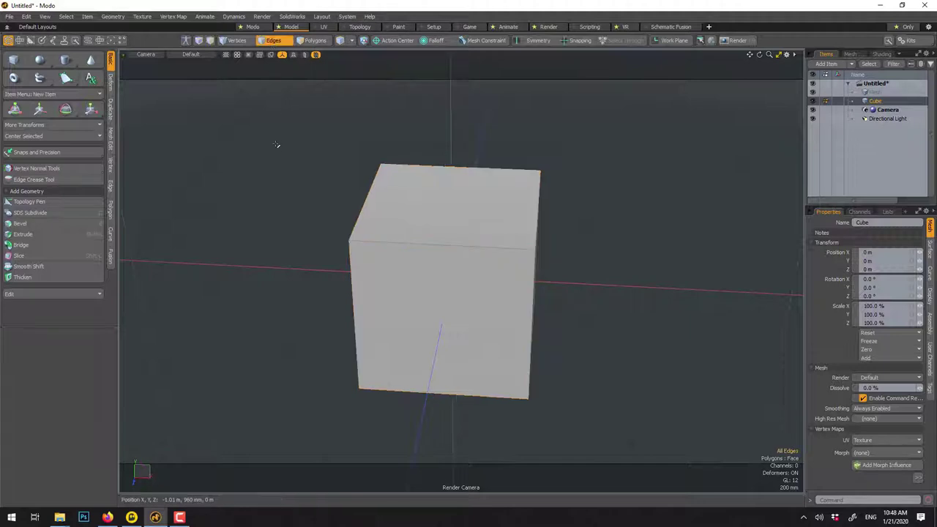
alt+drag(307, 189, 360, 205)
click(362, 251)
shift+click(349, 370)
alt+drag(477, 236, 262, 152)
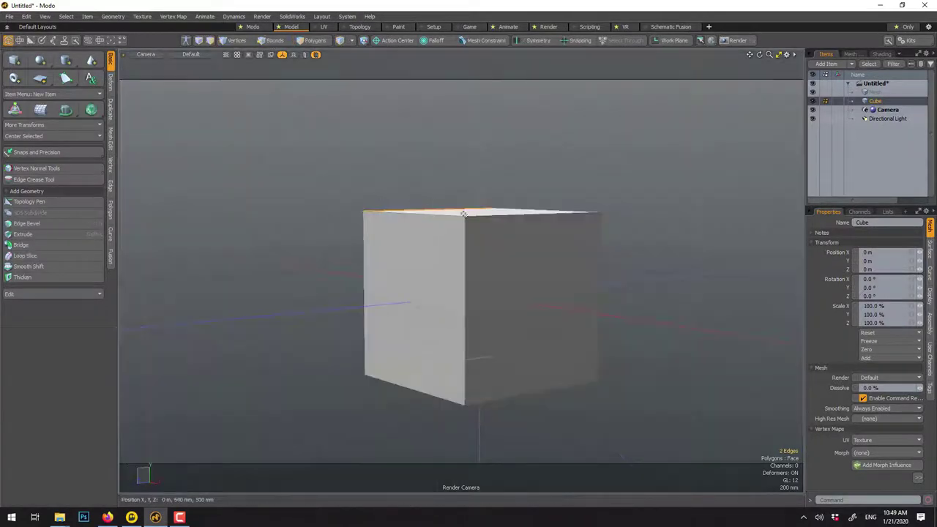
shift+click(481, 215)
shift+click(527, 394)
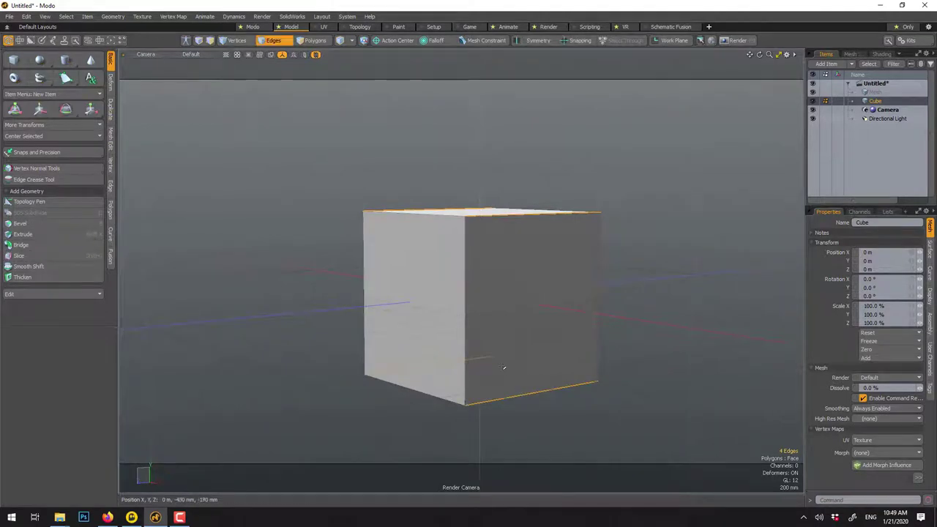
key(b)
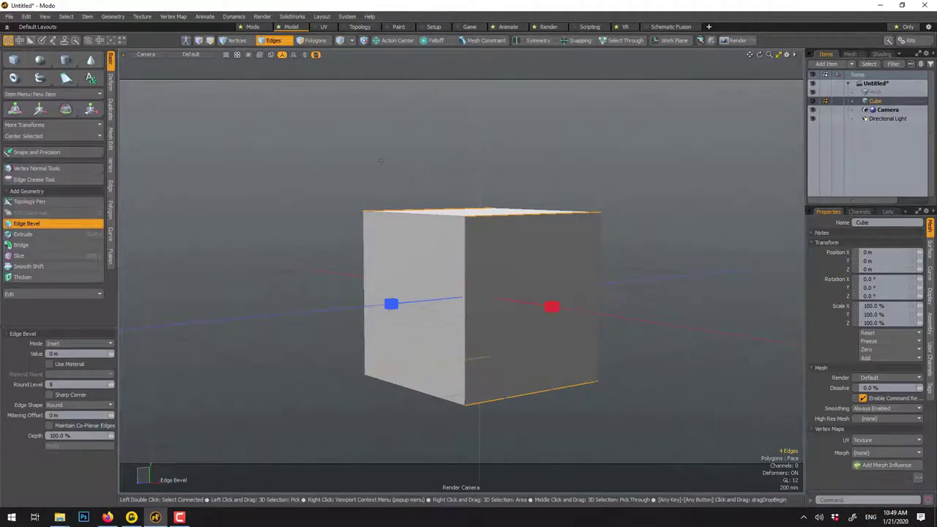
drag(552, 306, 655, 306)
Step: Set the edge bevel's value to 250 mm and its round level to 0, and finish the bevel
click(73, 353)
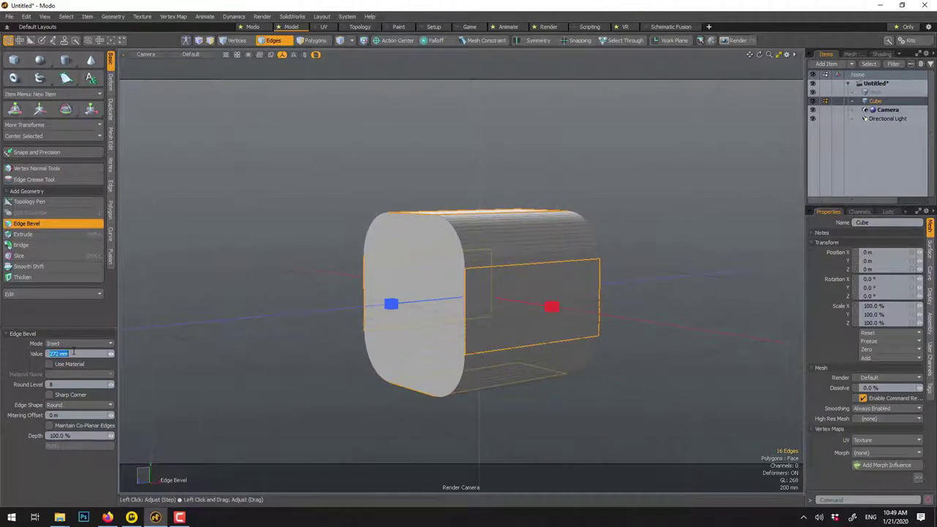
text(250 )
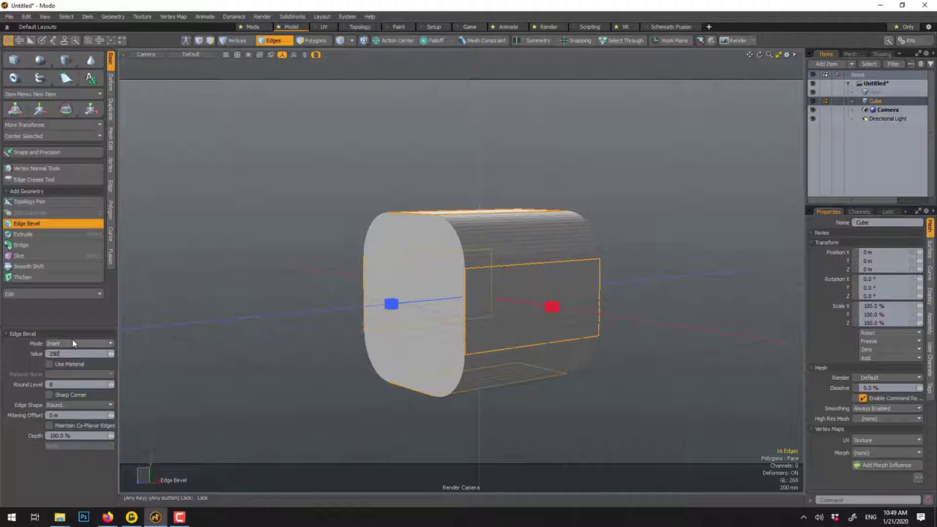
text(mm)
key(Return)
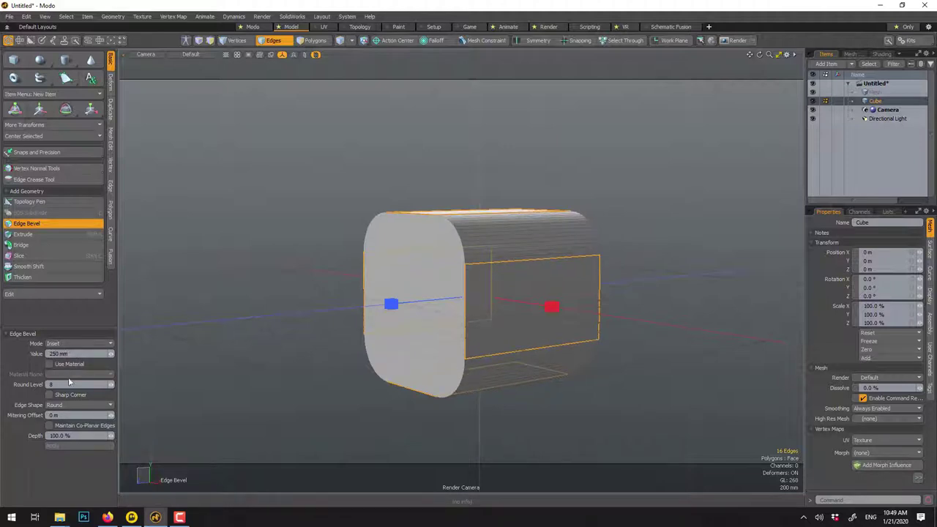
click(51, 384)
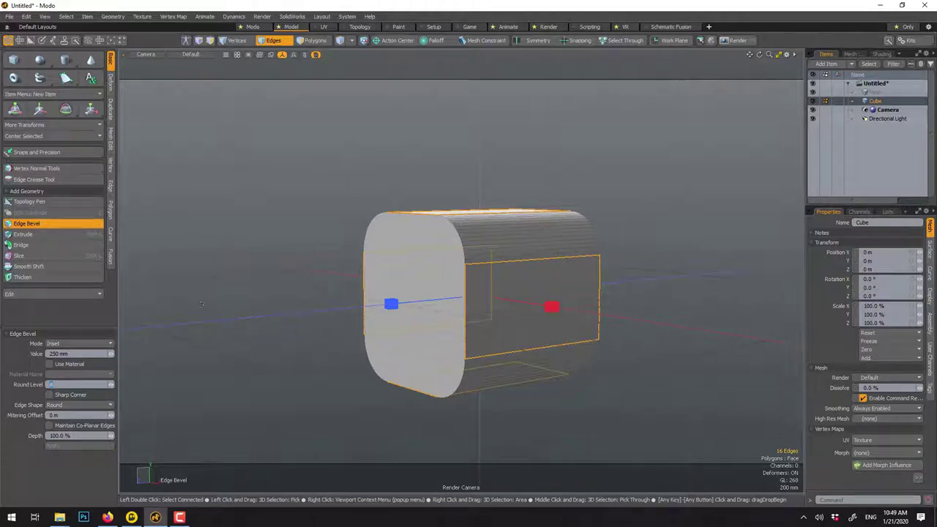
text(0)
key(Return)
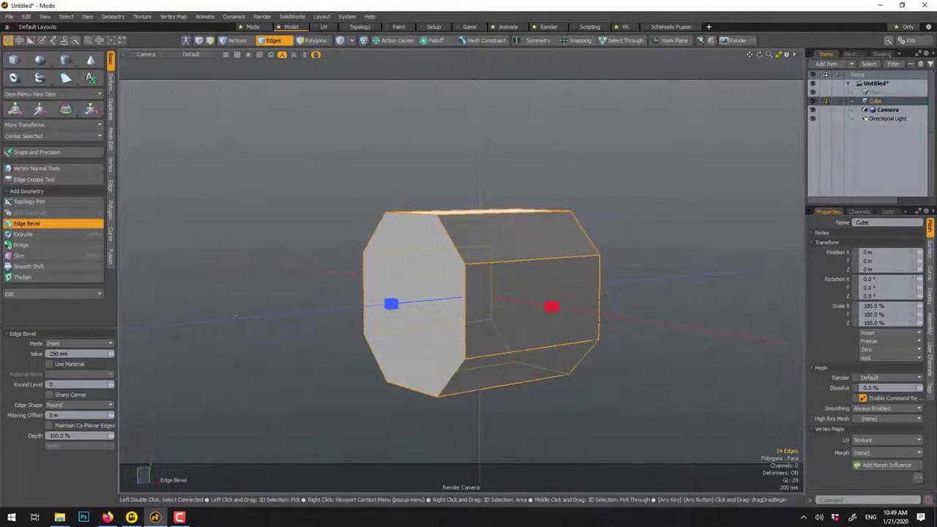
key(space)
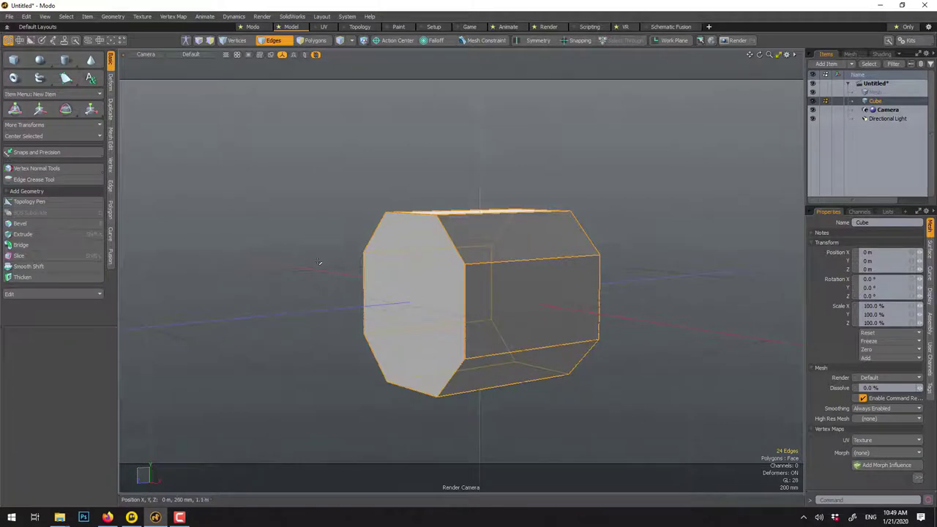
Step: Inset the front and back octagonal end faces together with Polygon Bevel, leaving a narrow rim around each
mouse_move(341, 272)
alt+mouse_down()
mouse_move(405, 265)
mouse_move(337, 276)
alt+mouse_up()
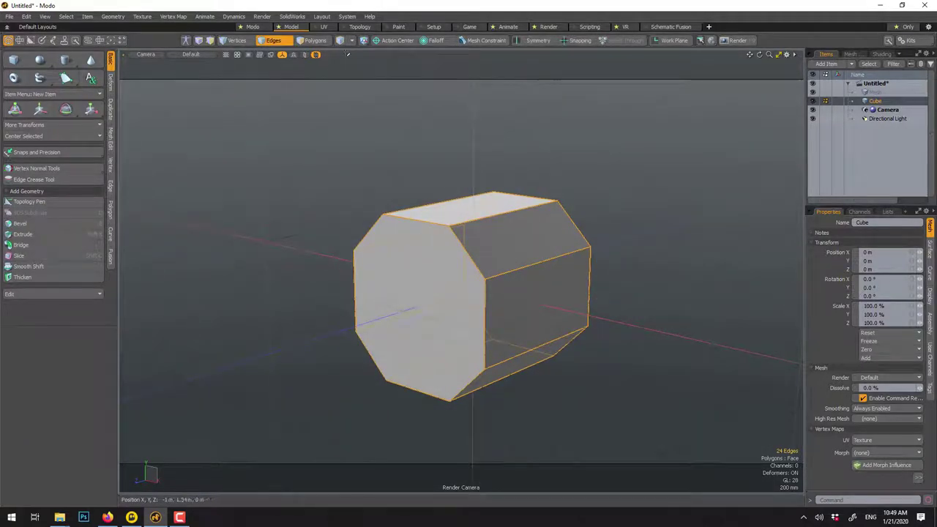
click(327, 42)
click(407, 293)
alt+drag(538, 288, 373, 297)
shift+click(559, 300)
alt+drag(502, 278, 612, 266)
key(b)
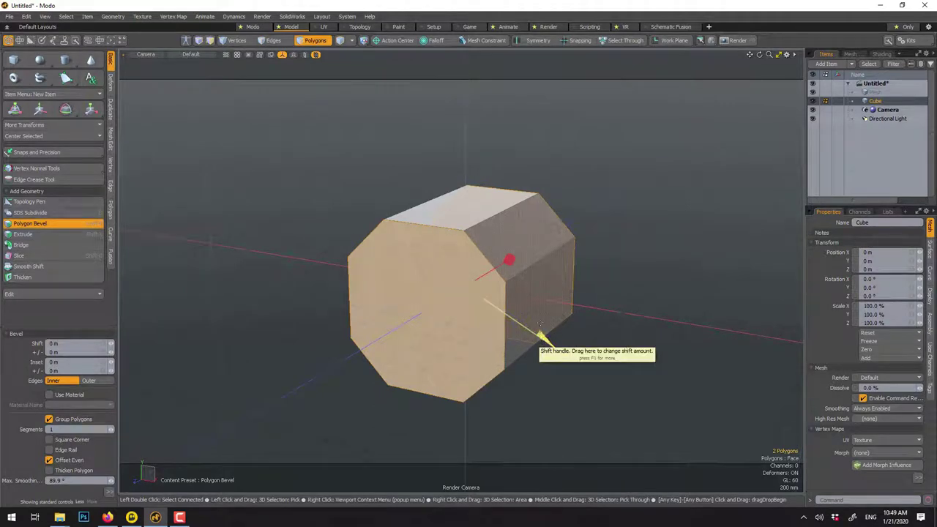
drag(509, 256, 508, 262)
key(space)
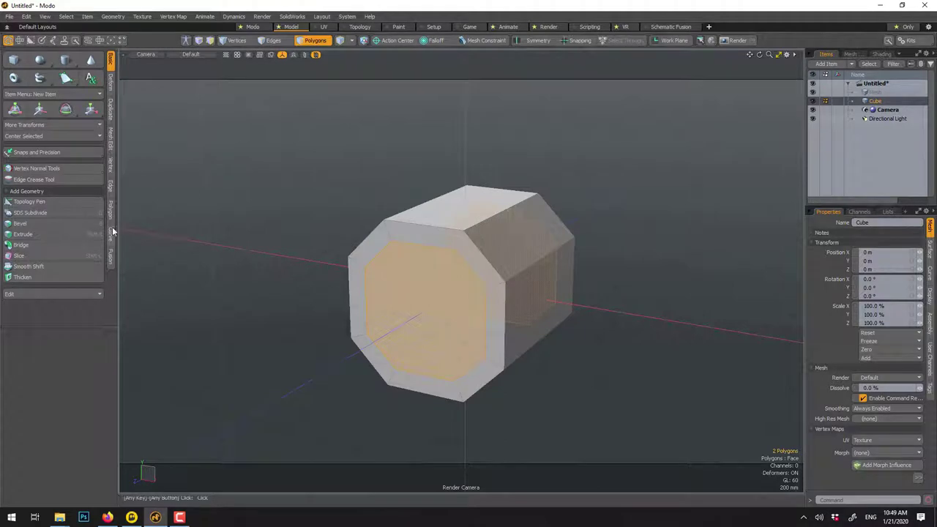
Step: Bridge the two inset octagonal faces to hollow the shape into an open tube
click(53, 246)
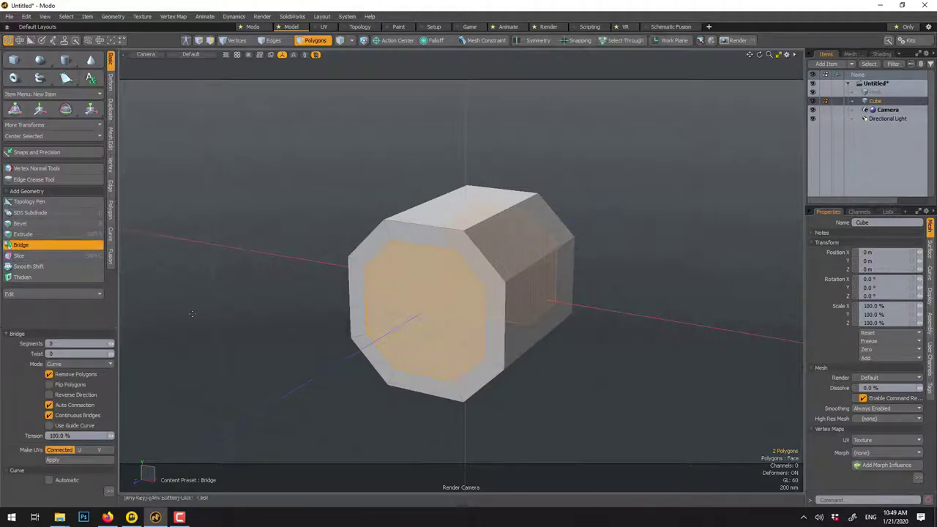
click(210, 271)
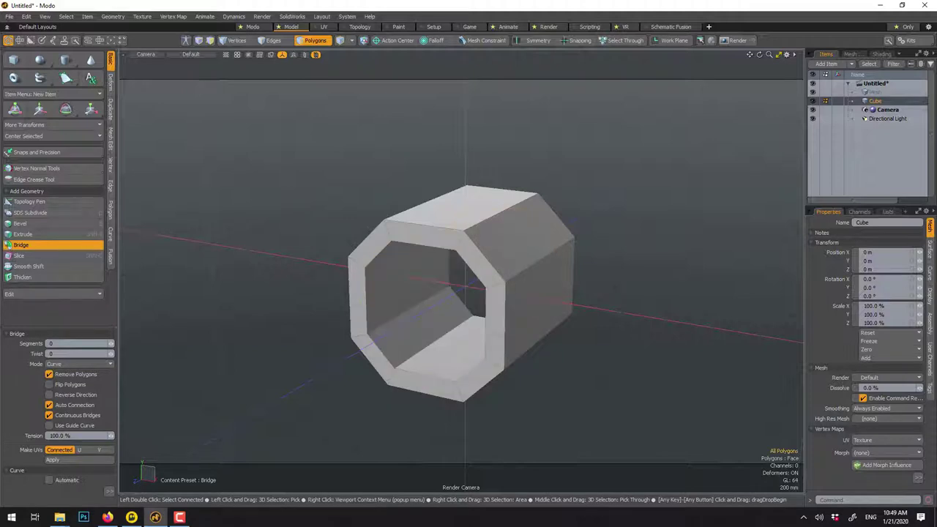
key(space)
Step: Select the loop of polygons forming the tube's front rim and move it -200 mm along Z to shorten the tube
alt+drag(296, 219, 320, 226)
key(3)
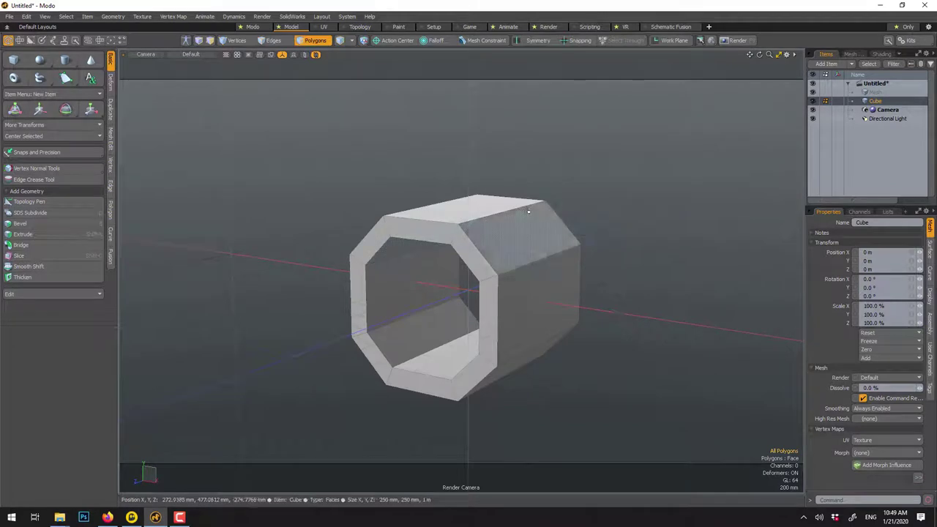
click(404, 229)
shift+click(460, 242)
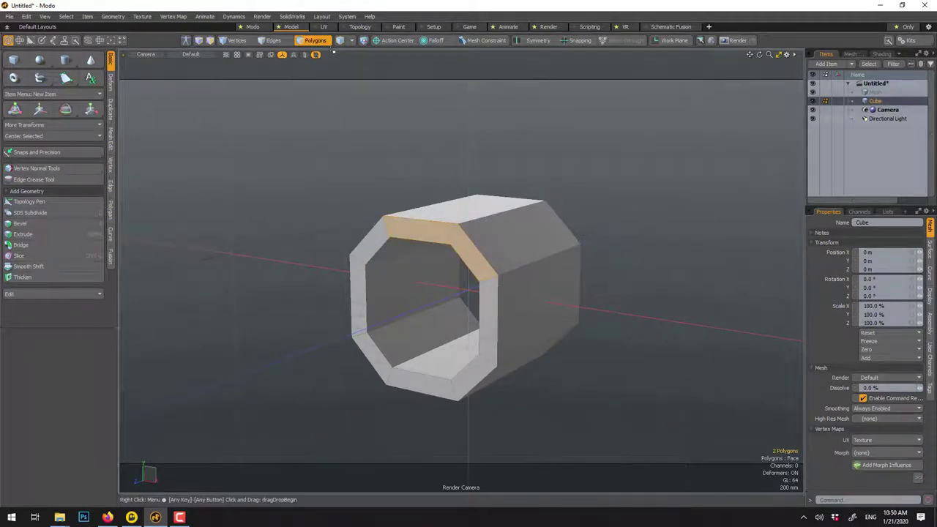
key(l)
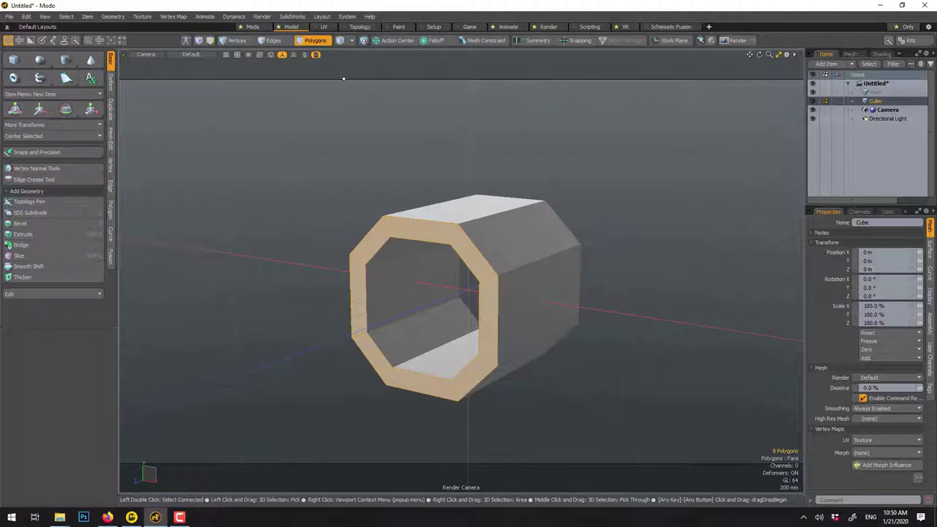
key(w)
mouse_move(364, 319)
mouse_down()
mouse_move(448, 290)
mouse_move(380, 321)
mouse_up()
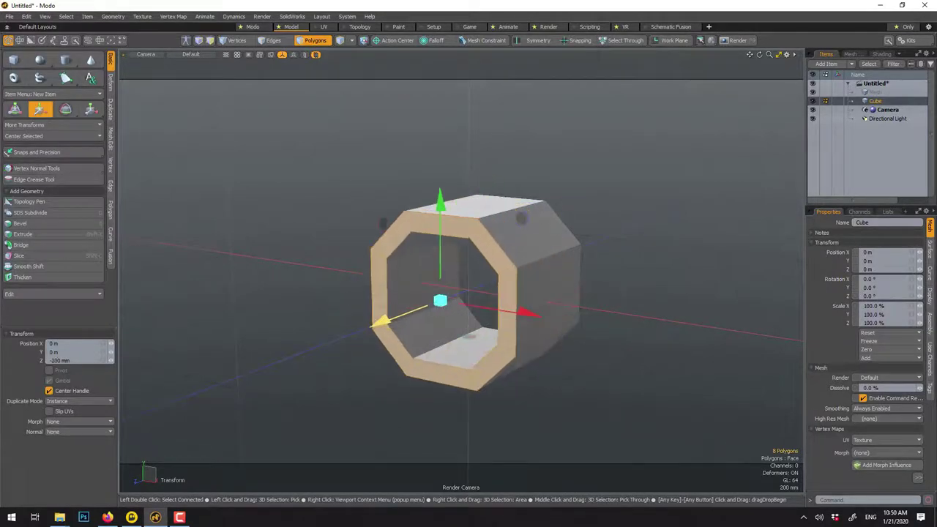
key(q)
click(385, 178)
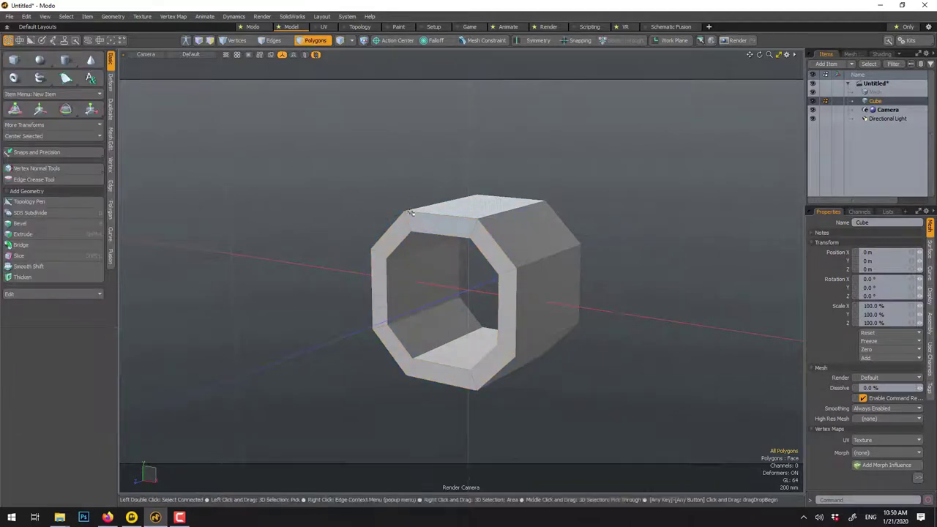
Step: Select the front rim polygons again and inset them as a group by about 36 mm with Polygon Bevel
scroll(414, 205, up, 3)
click(461, 207)
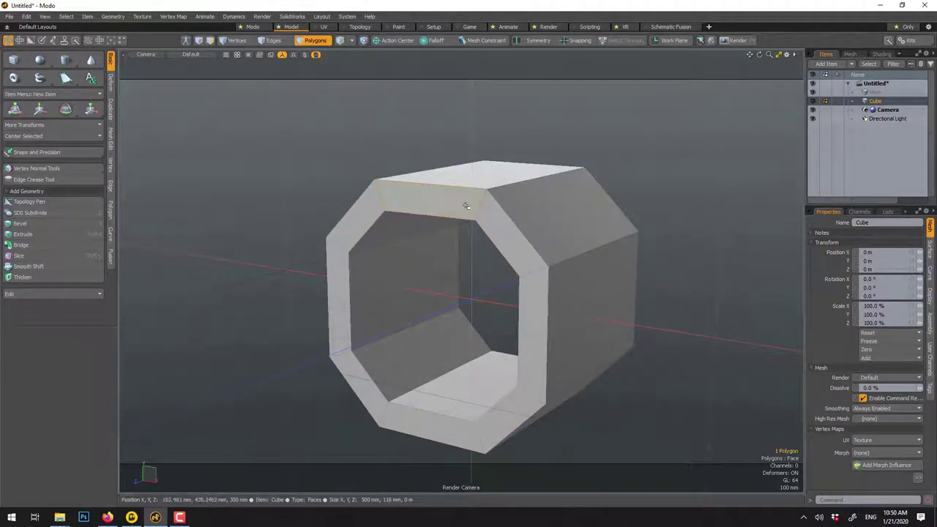
shift+click(484, 208)
key(l)
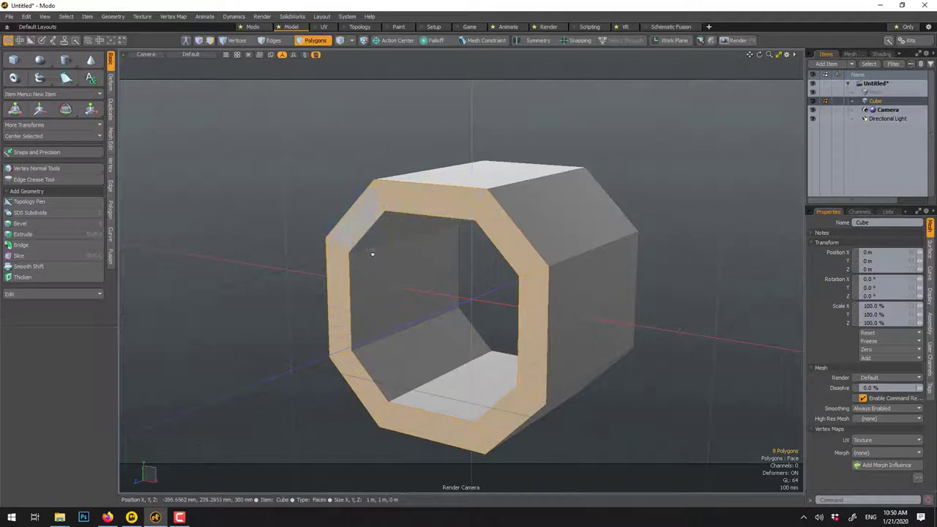
key(b)
drag(525, 333, 522, 332)
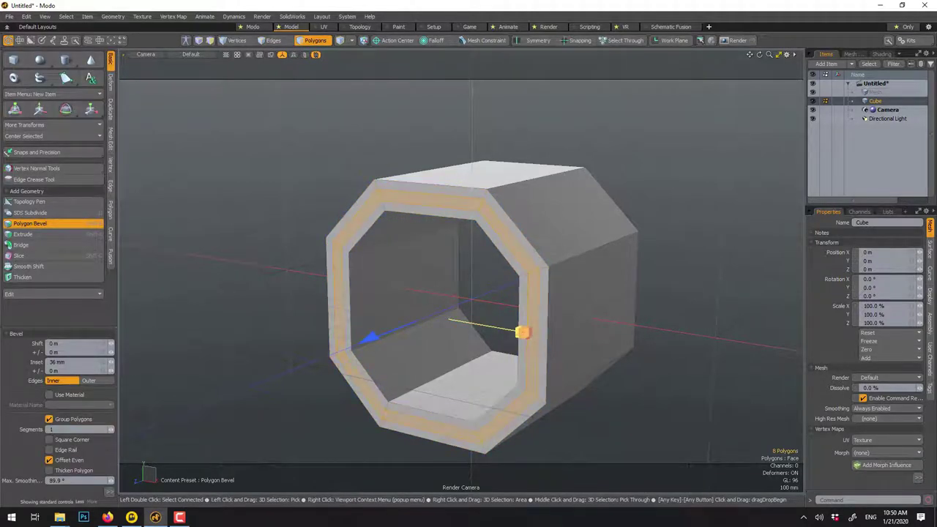
drag(522, 333, 521, 332)
key(space)
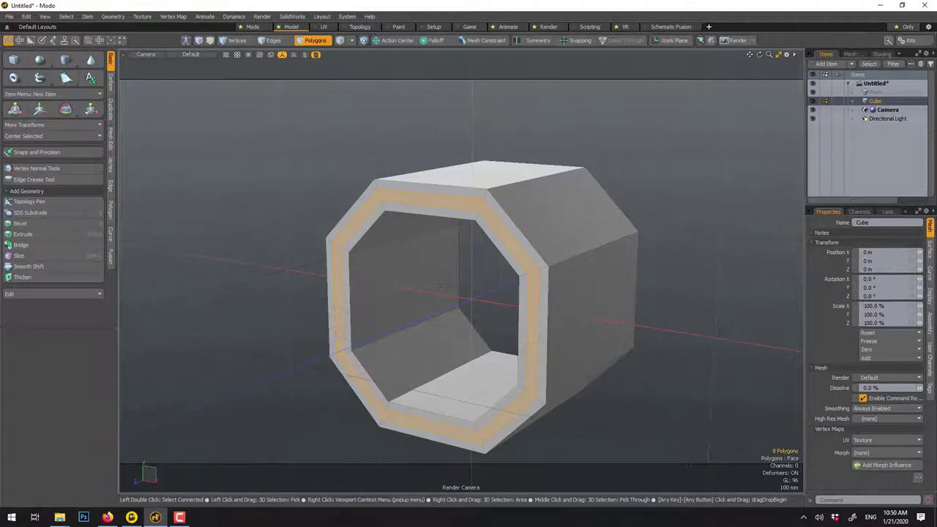
Step: Scale the inset rim polygons to about 105.5% in X and Y, and move them about 53 mm forward along Z
key(r)
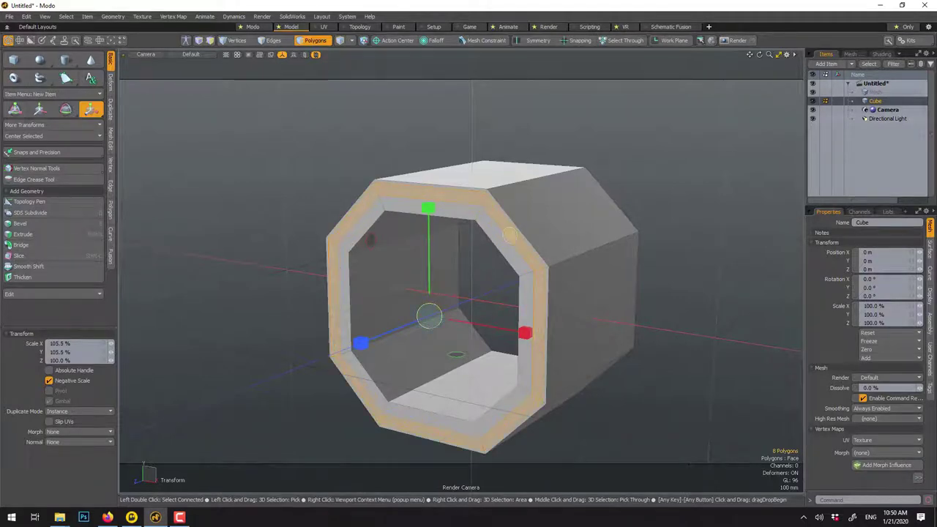
key(w)
drag(379, 339, 363, 348)
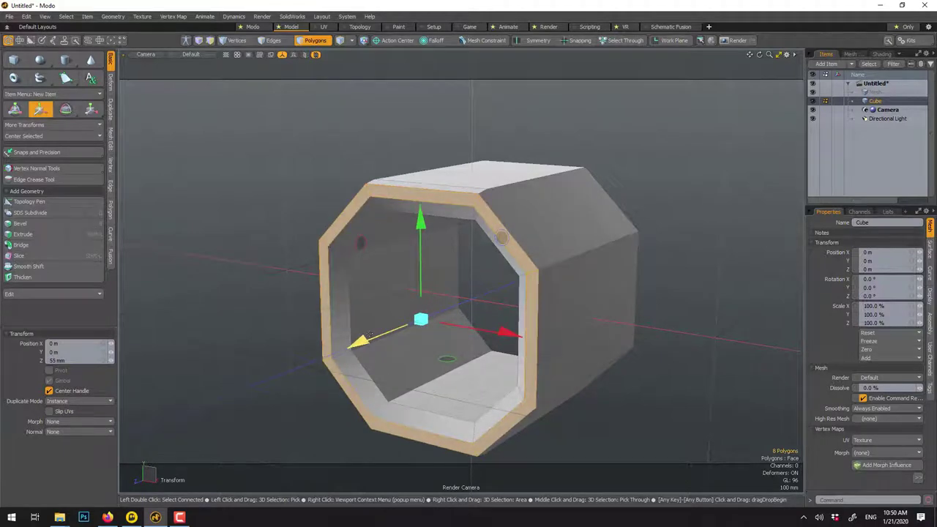
key(q)
click(314, 161)
Step: Delete the whole cube item and return to the four-view layout
alt+drag(330, 171, 578, 184)
click(313, 40)
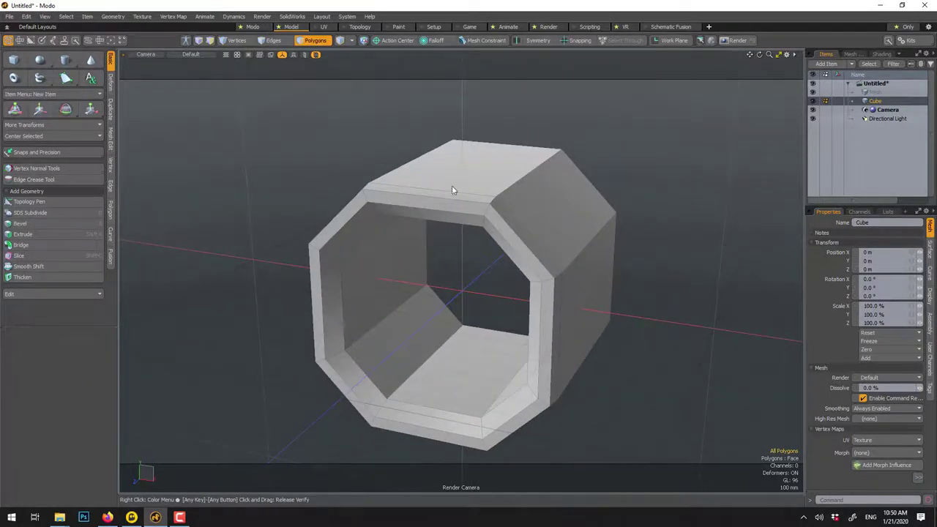
key(Delete)
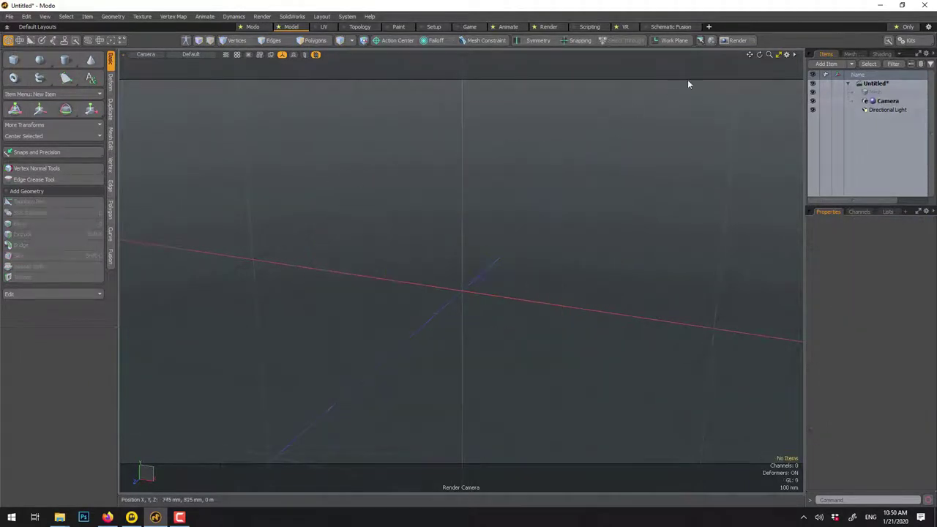
click(779, 56)
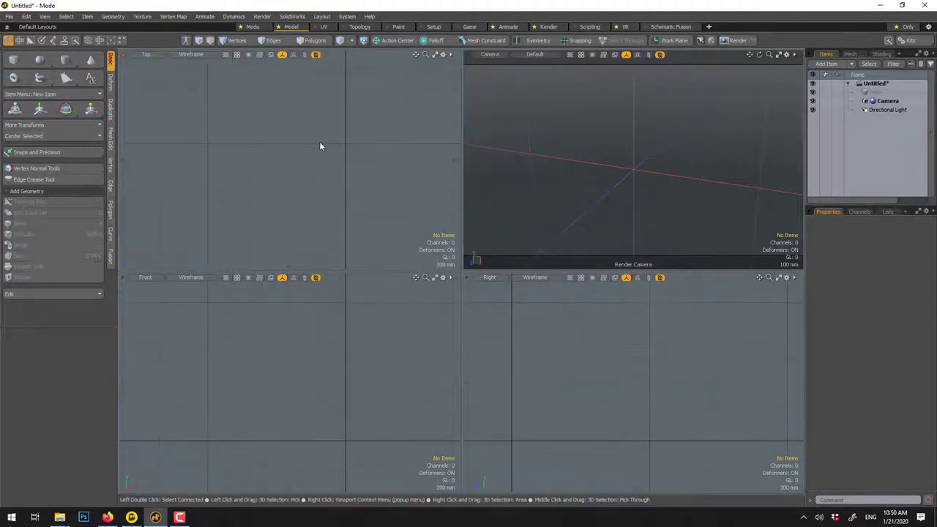
alt+shift+drag(320, 147, 297, 125)
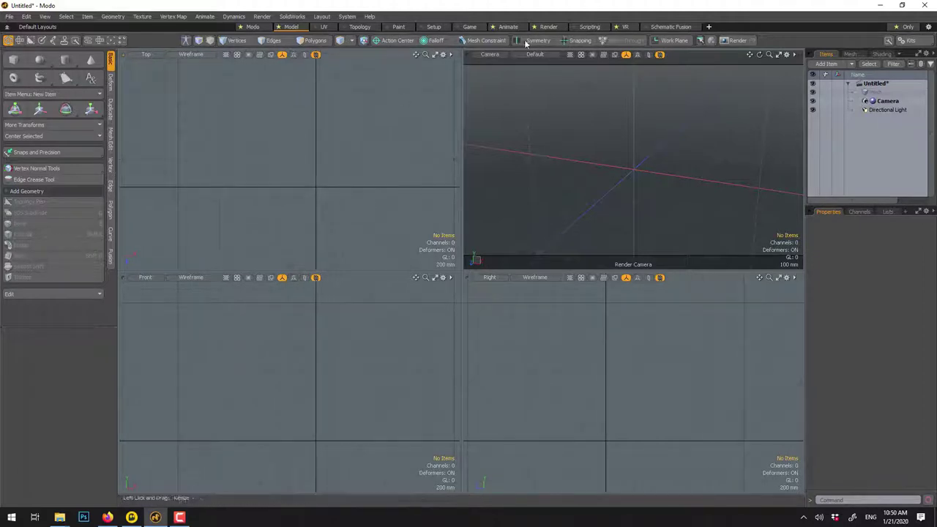
Step: Review the available snap types in the snapping options and try switching snapping on and off
click(570, 41)
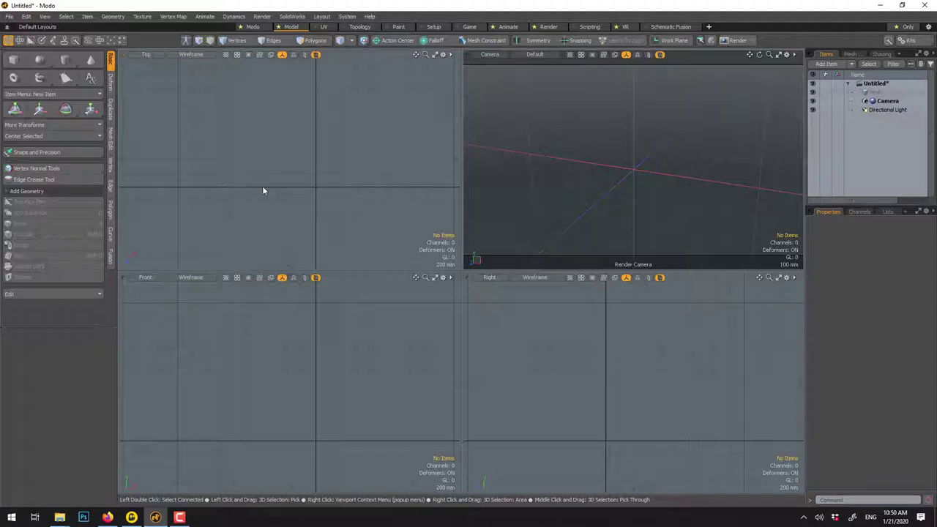
key(x)
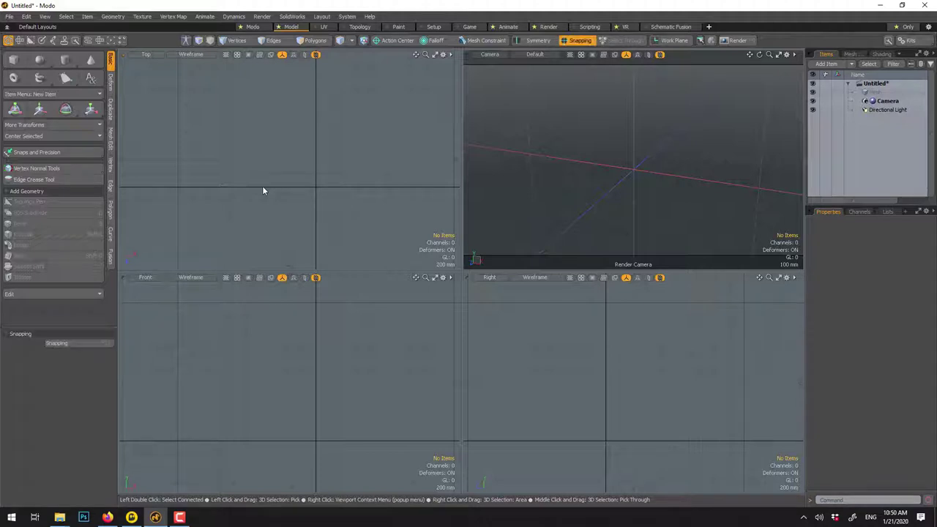
key(x)
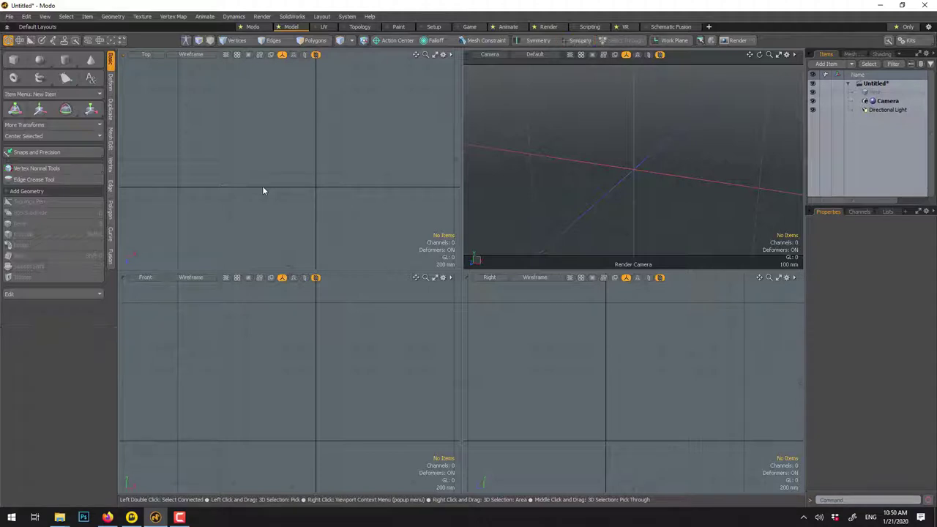
alt+click(576, 41)
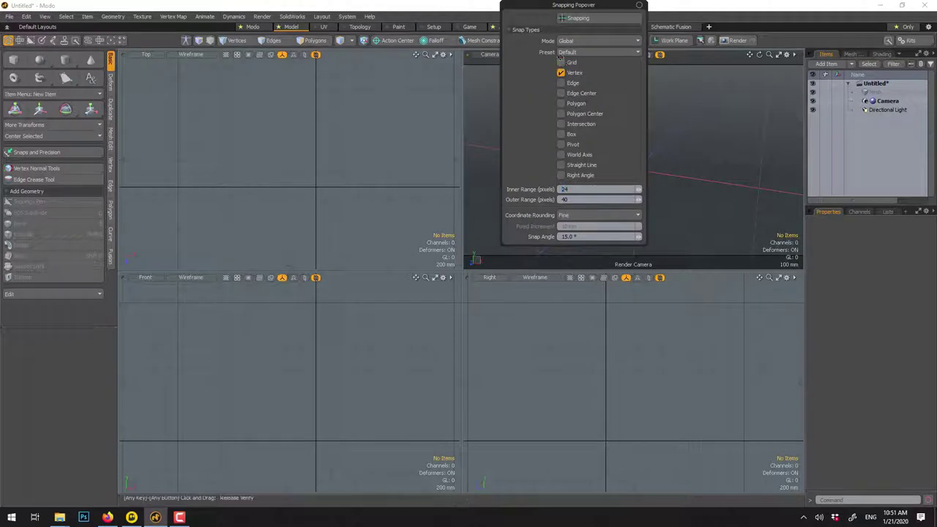
click(640, 6)
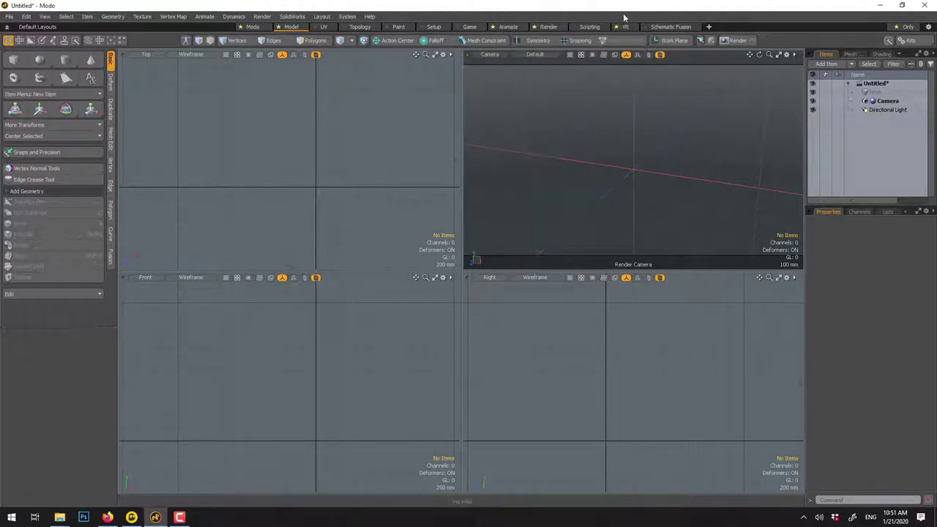
click(587, 42)
key(x)
key(x)
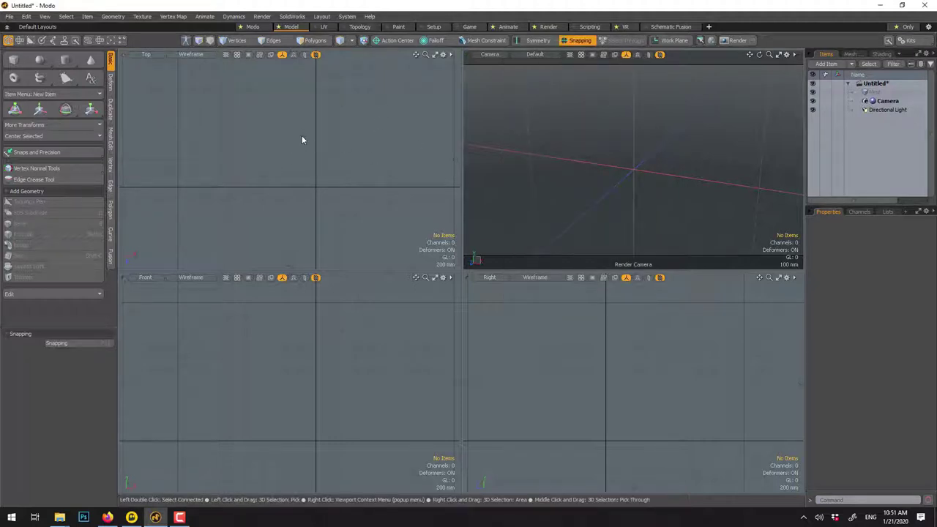
key(x)
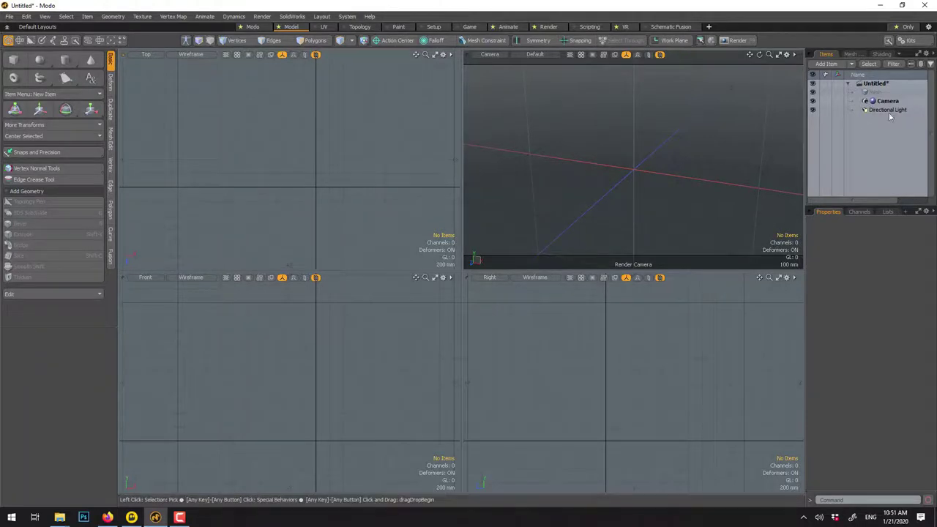
click(885, 93)
key(Delete)
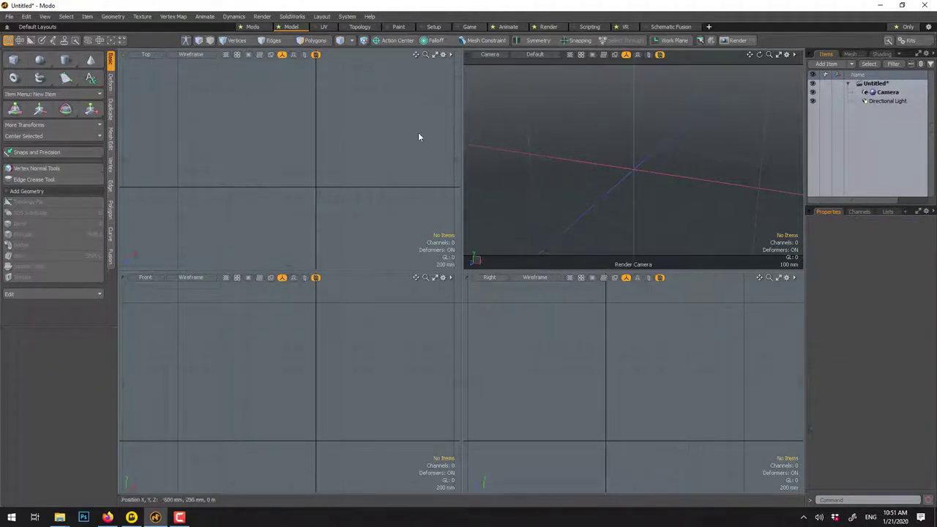
key(ctrl+z)
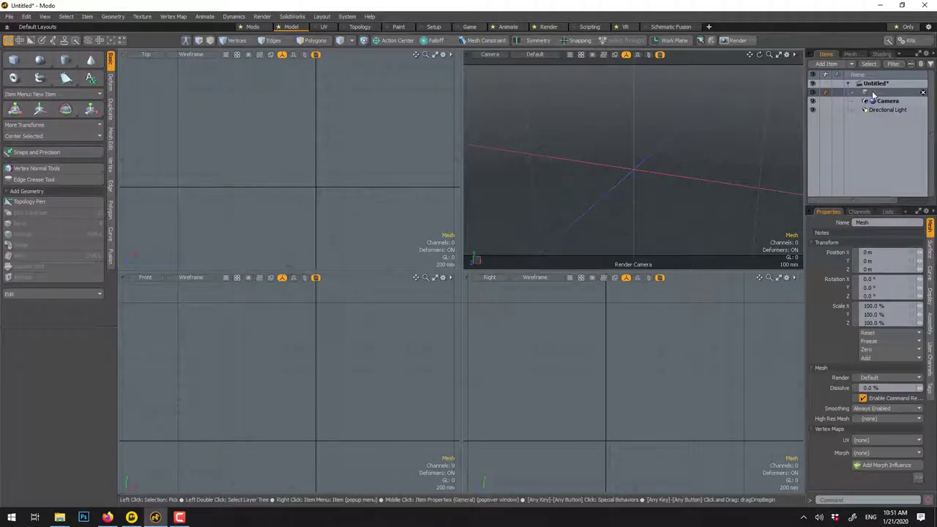
Step: With snapping enabled, draw an eight-point octagonal polygon about 4 m wide and 4 m high with the Pen tool in the maximized front view
click(65, 77)
scroll(263, 144, down, 5)
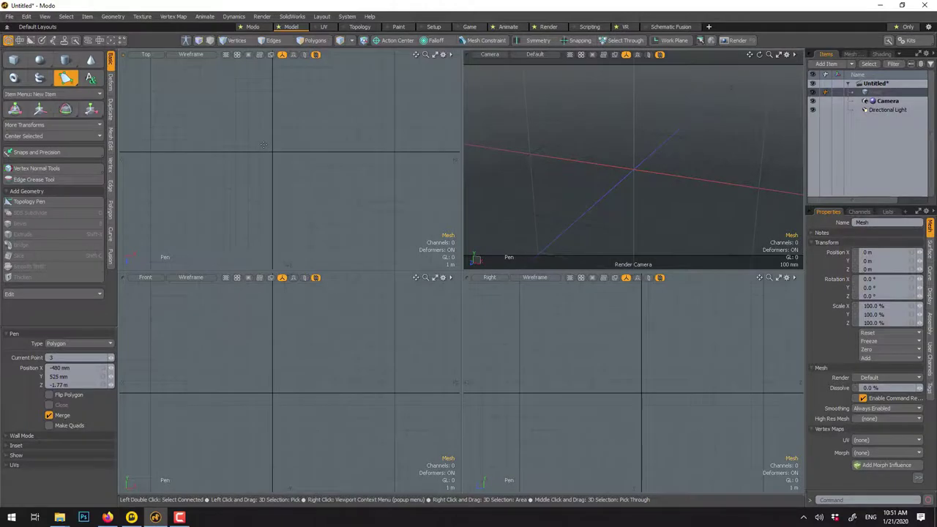
scroll(282, 149, up, 10)
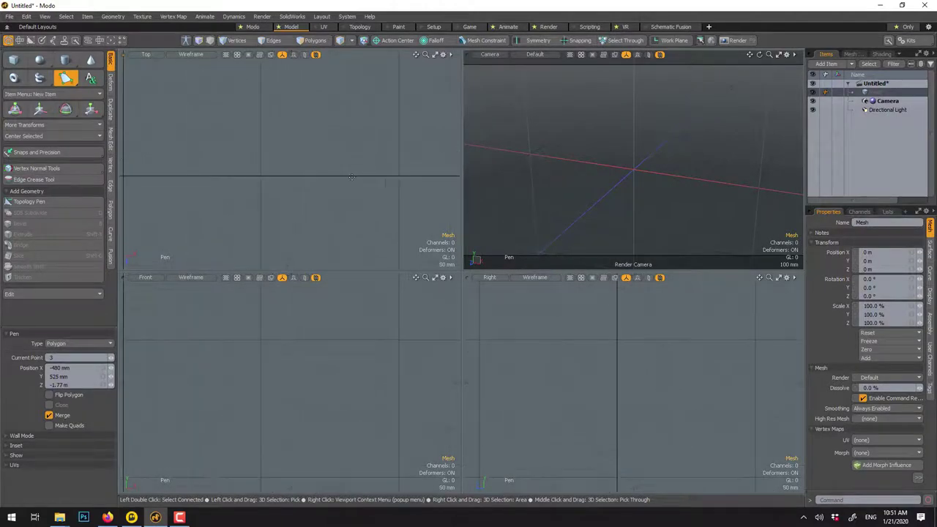
alt+shift+drag(337, 159, 445, 242)
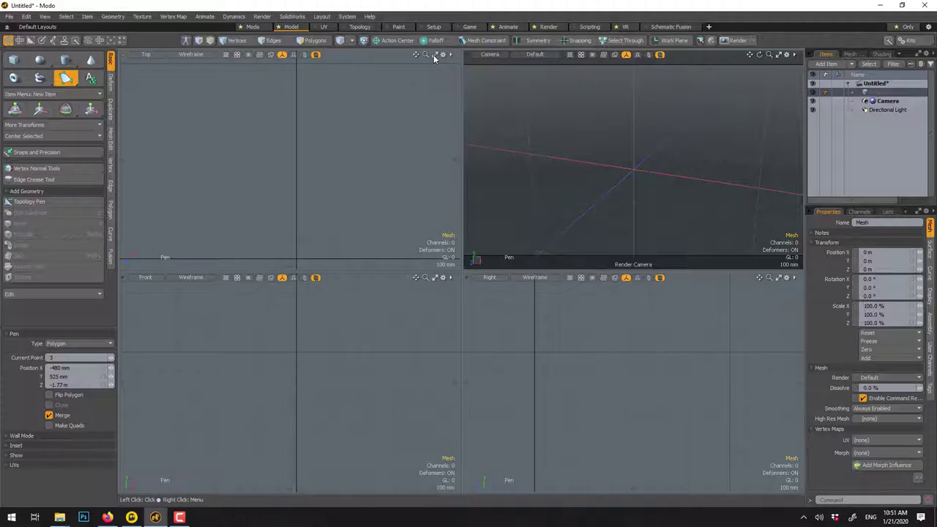
click(433, 277)
alt+drag(433, 274, 412, 226)
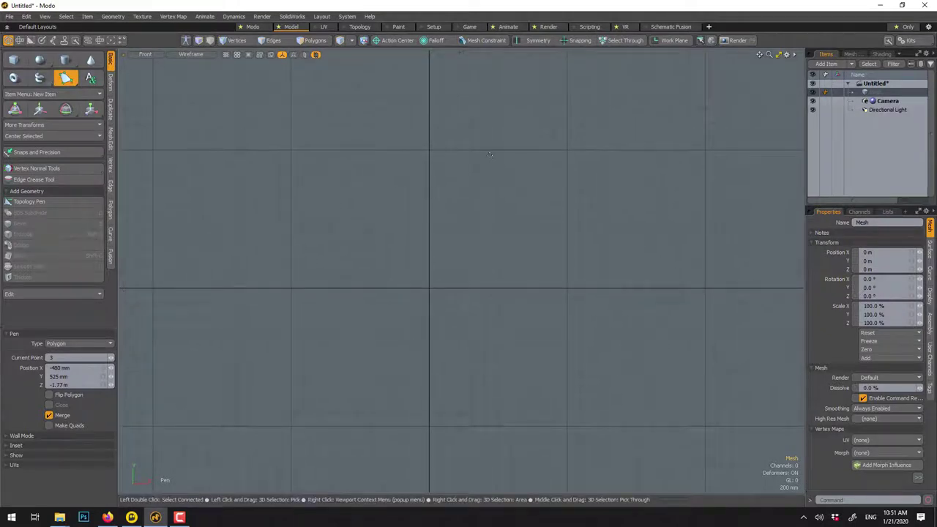
key(x)
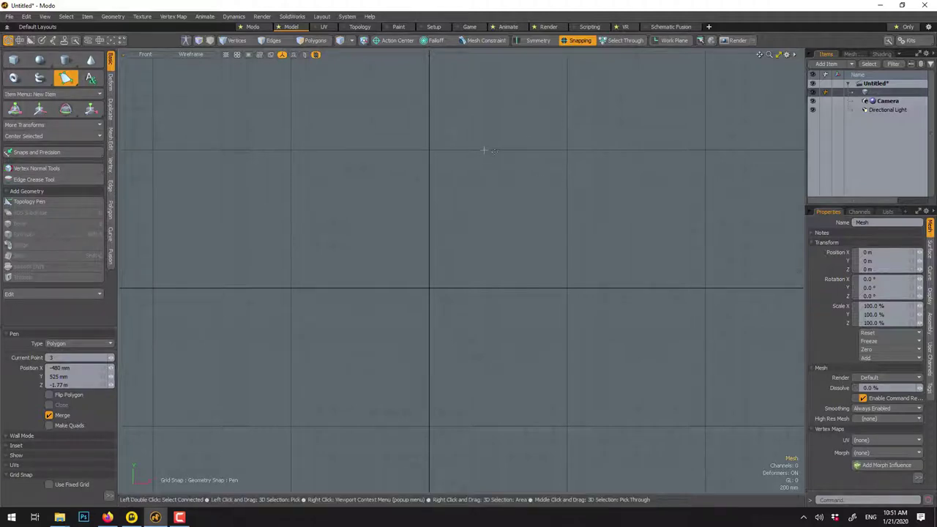
click(360, 150)
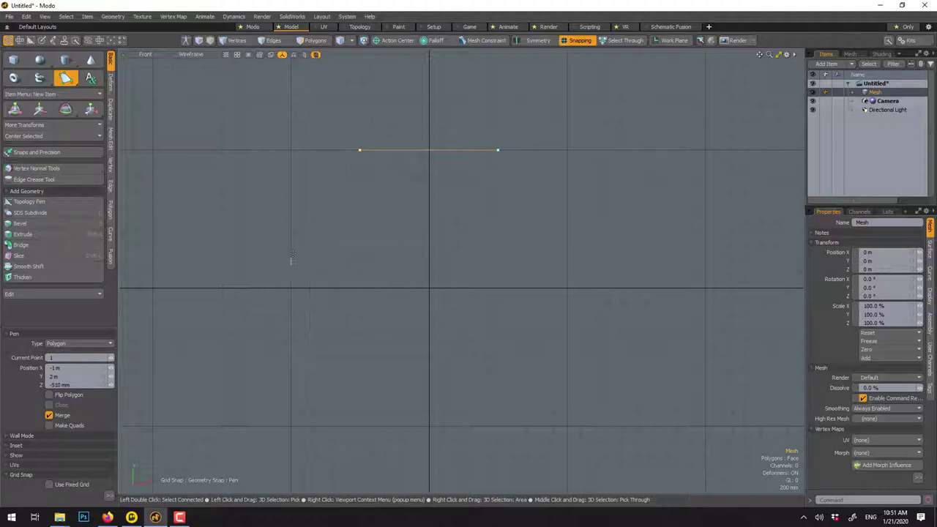
click(291, 232)
click(292, 316)
click(360, 425)
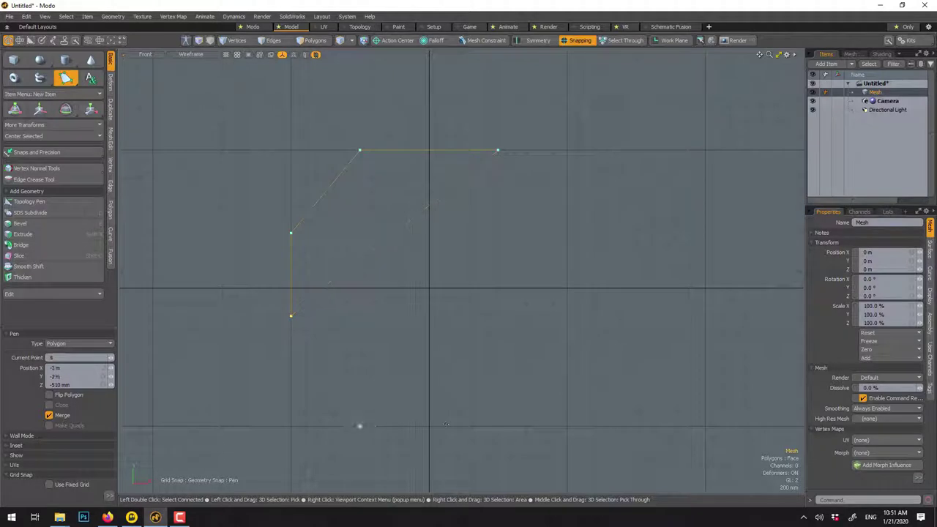
click(497, 426)
click(567, 330)
click(567, 234)
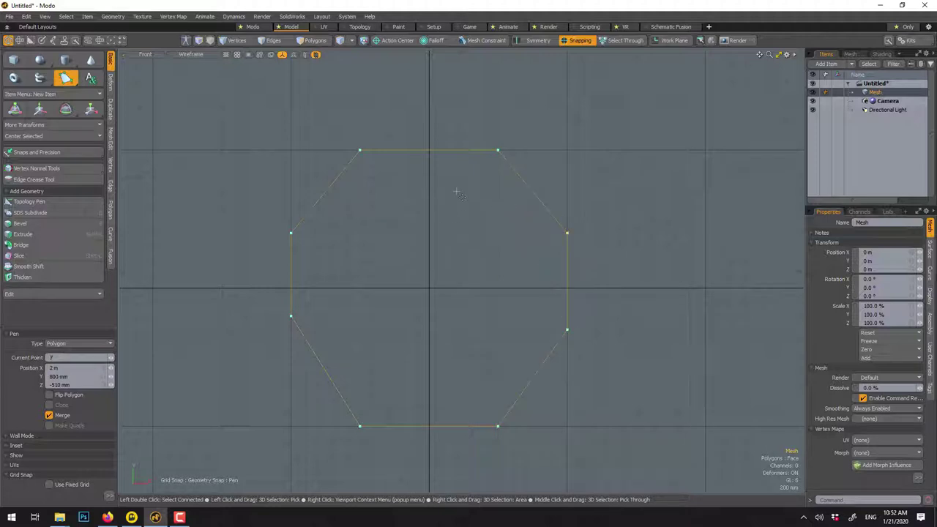
key(q)
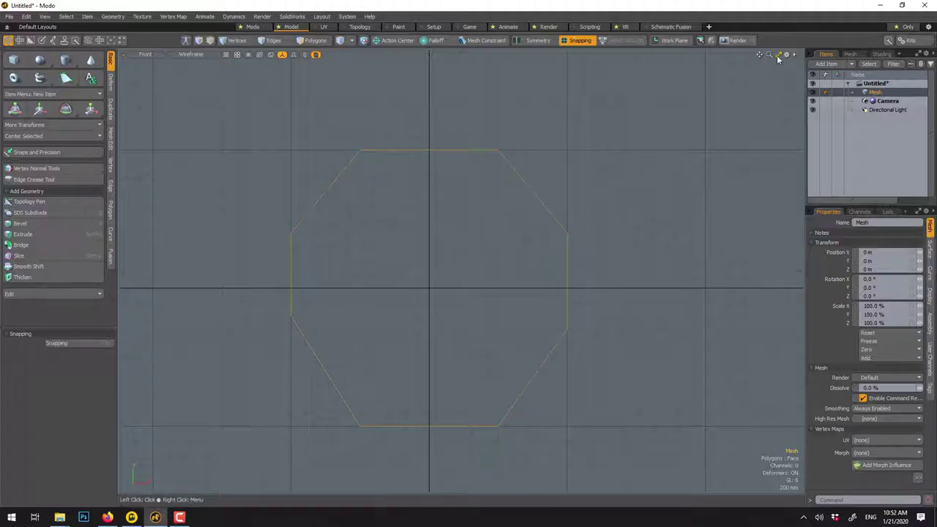
Step: Show the whole octagon in the maximized camera view and turn snapping off
click(777, 56)
click(777, 56)
scroll(583, 199, down, 6)
alt+shift+drag(572, 207, 528, 231)
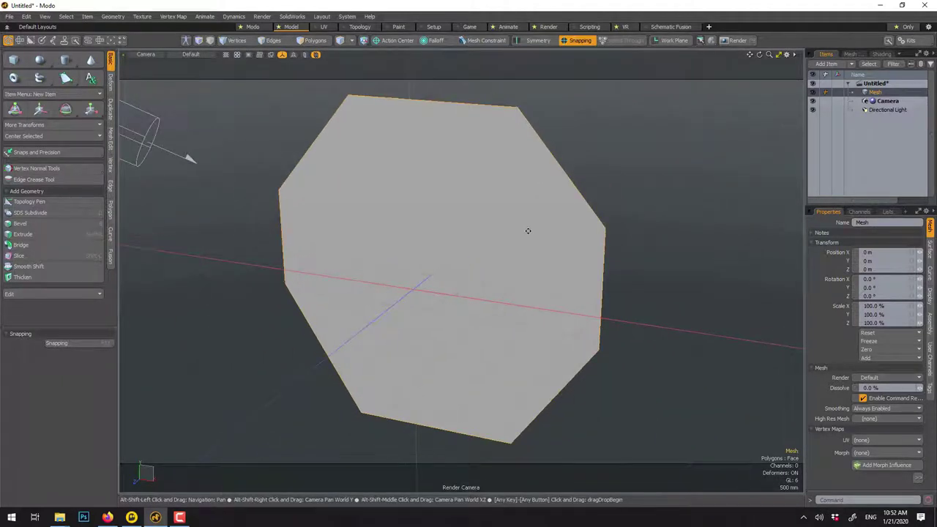
click(561, 41)
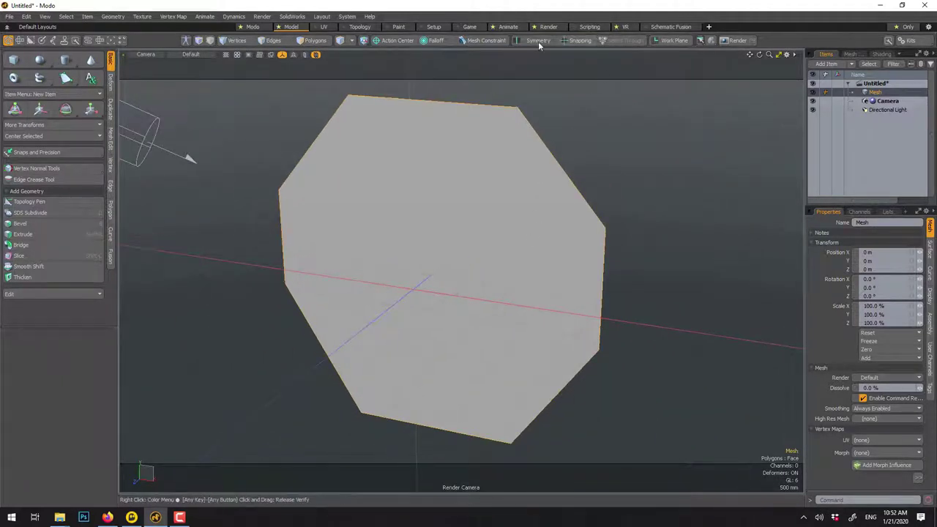
Step: Inset the octagon's face with a polygon bevel and delete the inner face to leave a narrow octagonal ring
click(315, 40)
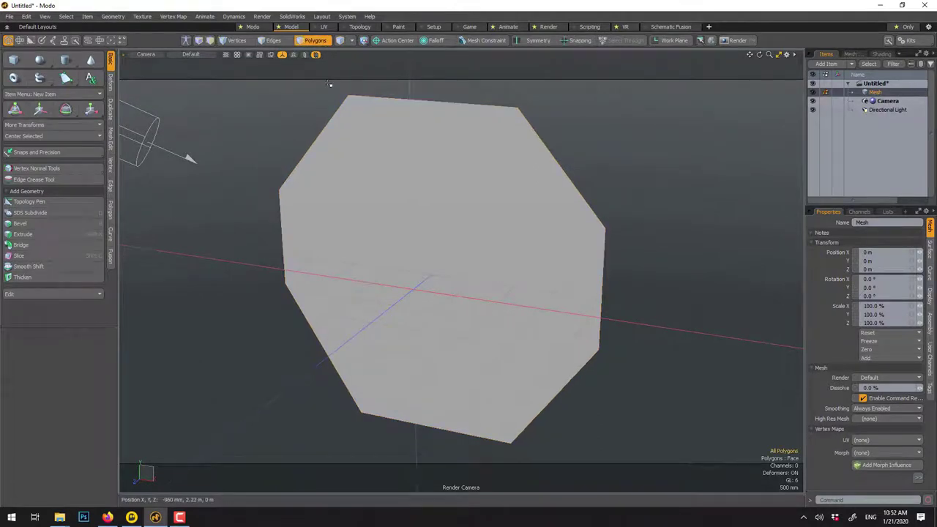
click(365, 205)
key(b)
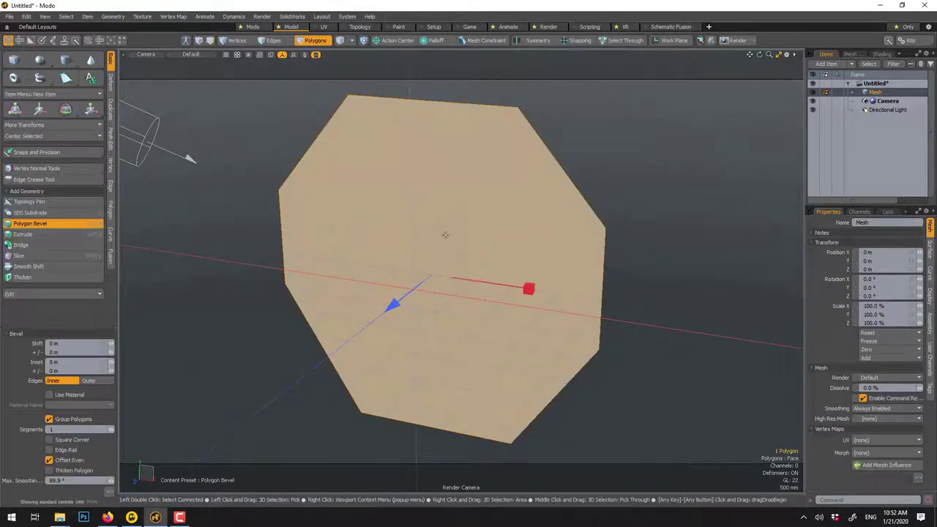
drag(528, 288, 505, 286)
key(space)
key(Delete)
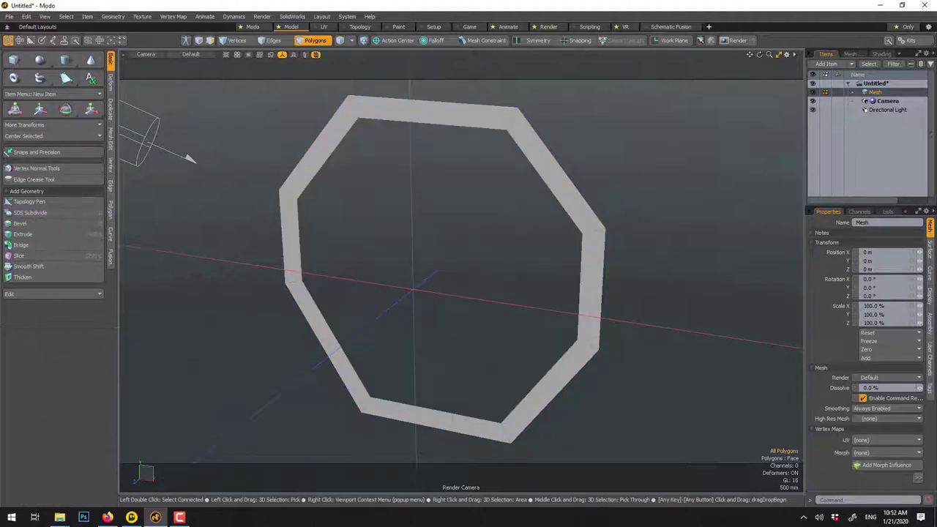
Step: Thicken the octagonal ring with an offset of about -1.84 m to form a deep hollow cell
key(5)
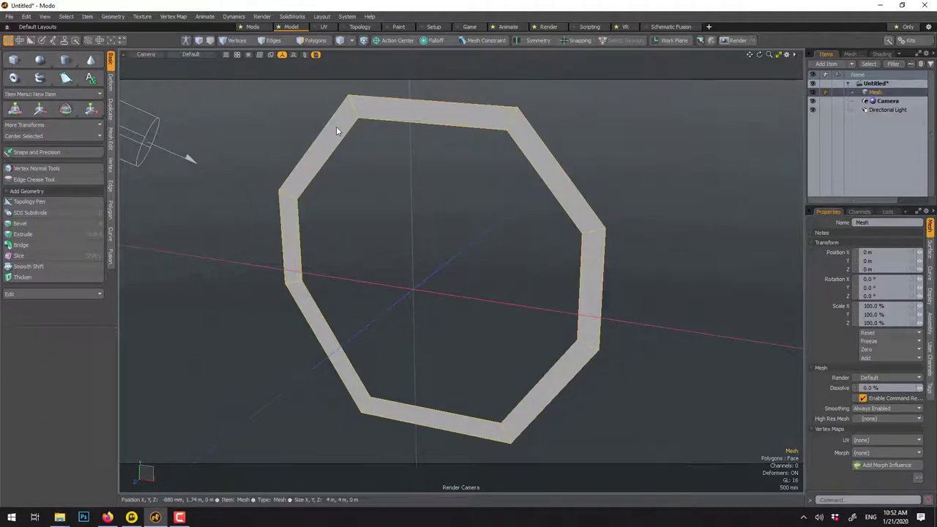
scroll(336, 126, down, 2)
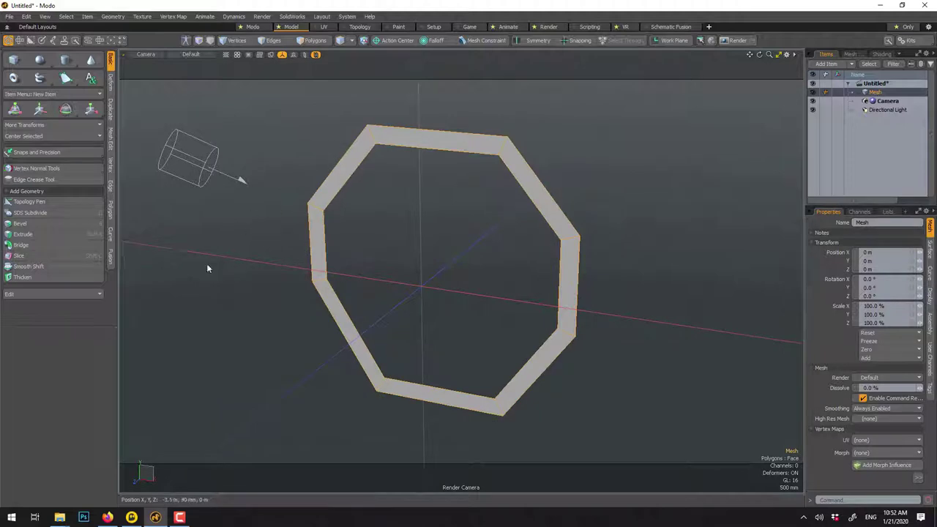
click(88, 278)
click(215, 277)
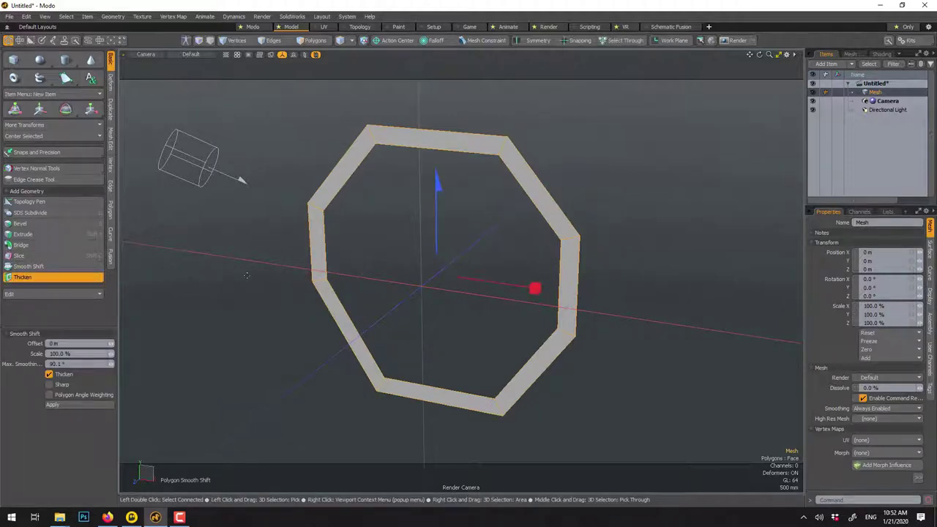
drag(437, 218, 438, 311)
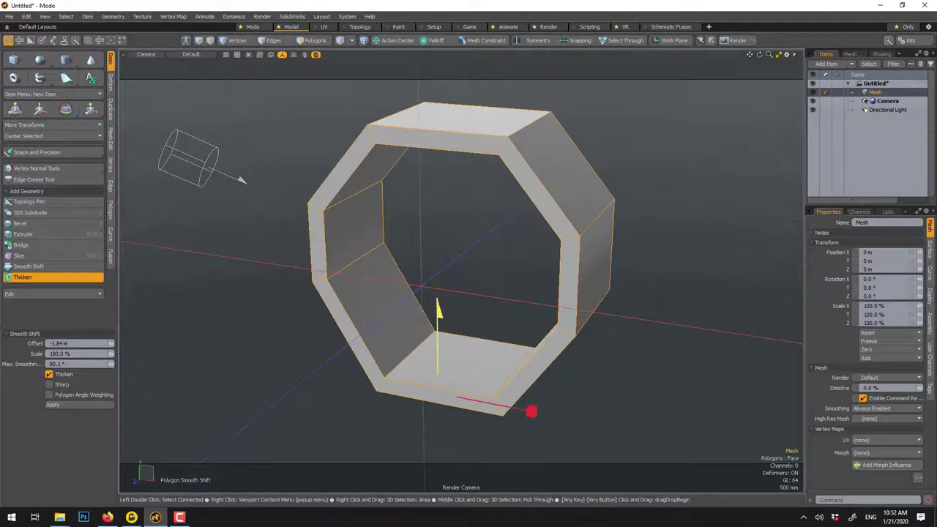
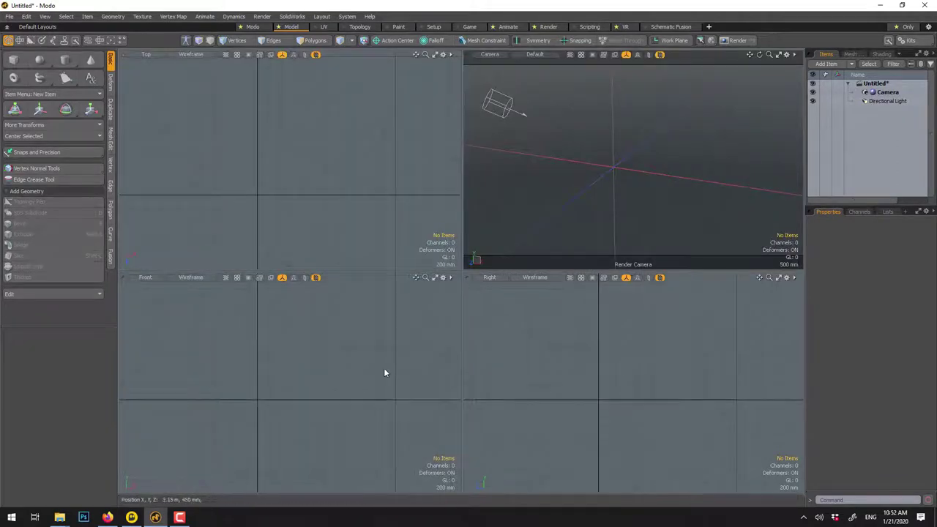
Step: Maximize the front view and add a backdrop item to the empty scene
scroll(237, 353, down, 4)
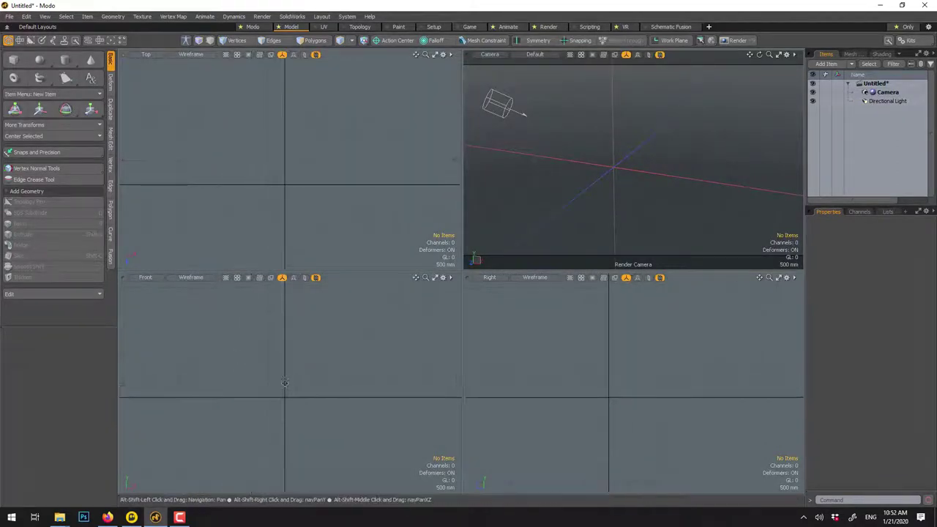
click(435, 278)
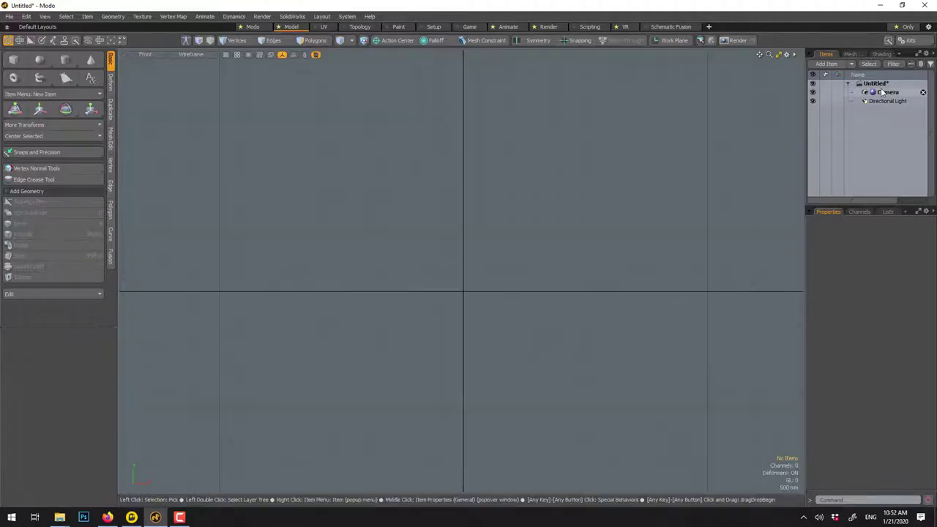
click(854, 65)
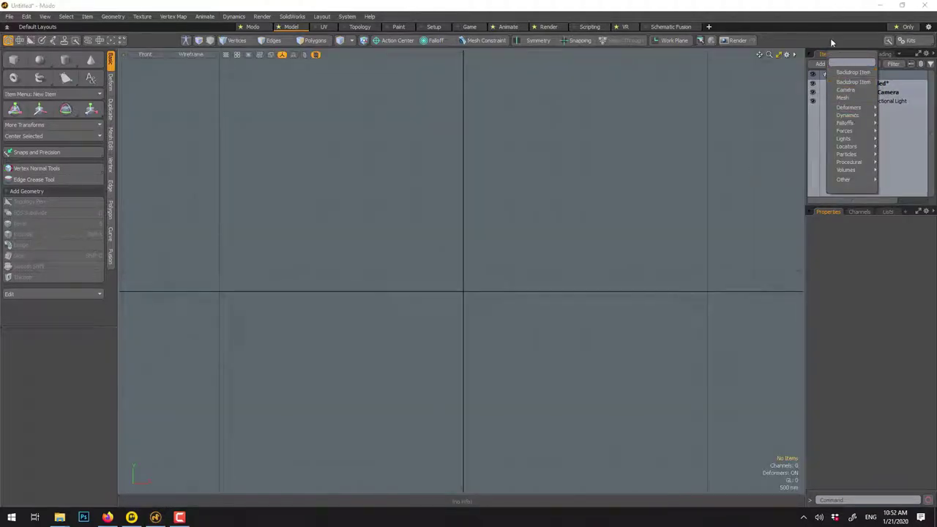
click(830, 42)
click(830, 64)
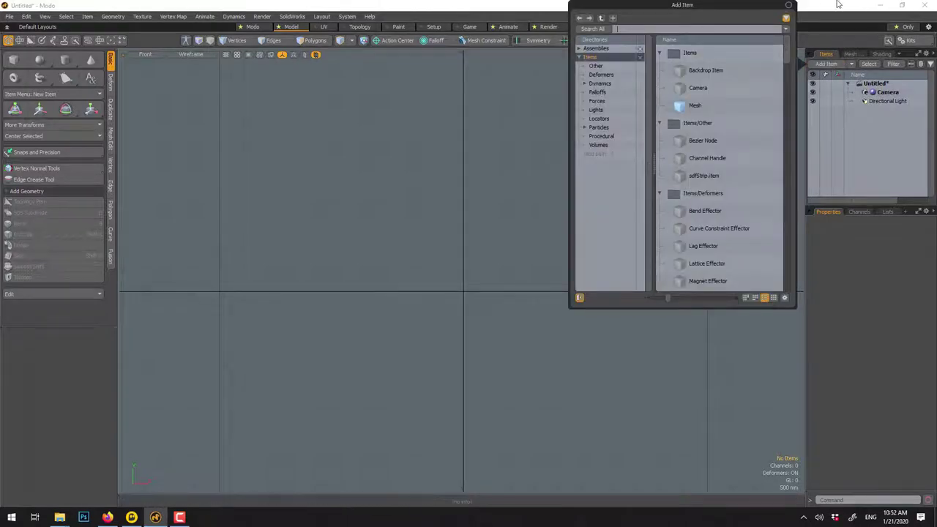
click(847, 64)
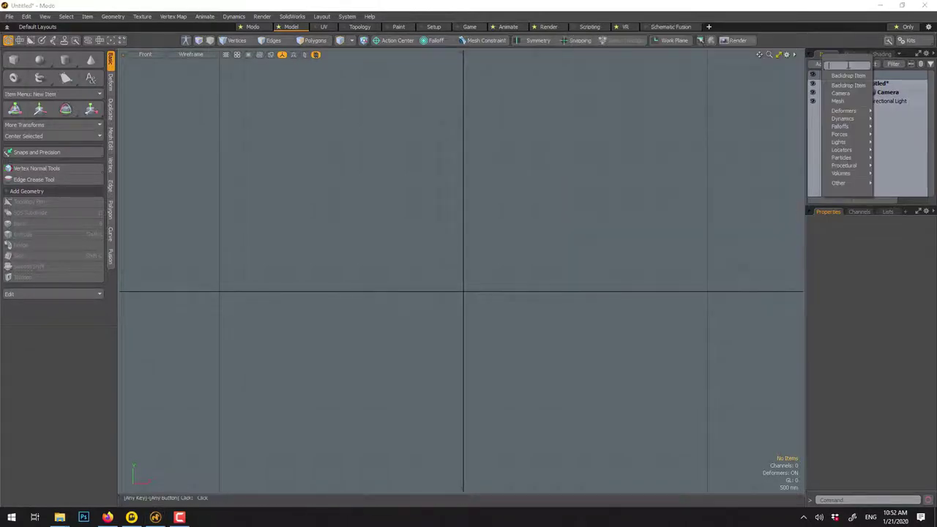
click(847, 85)
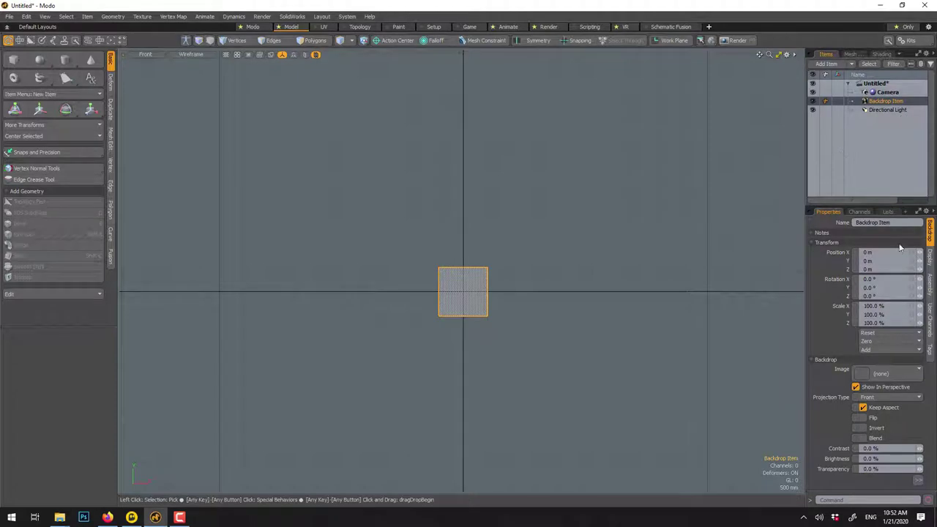
Step: Load bookcase-hexa-cover.jpg from the Desktop as the backdrop item's image
click(869, 375)
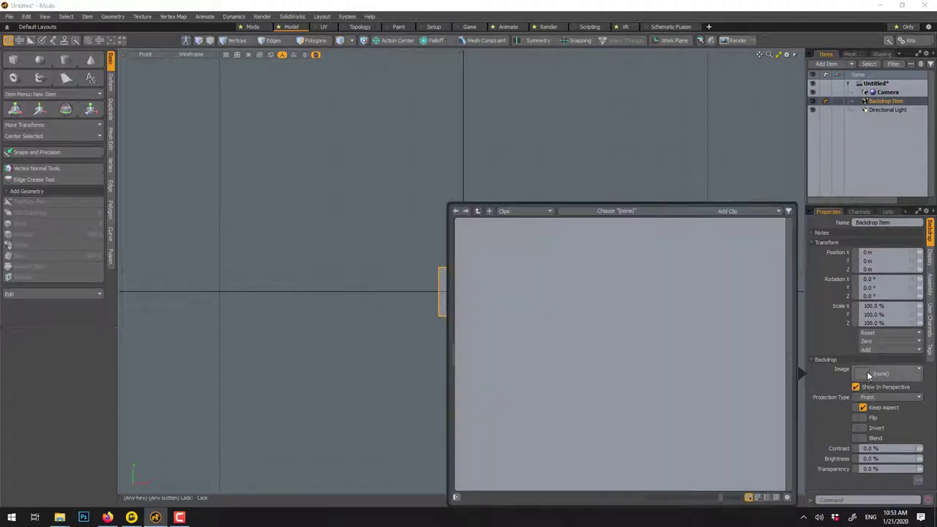
click(702, 211)
click(703, 218)
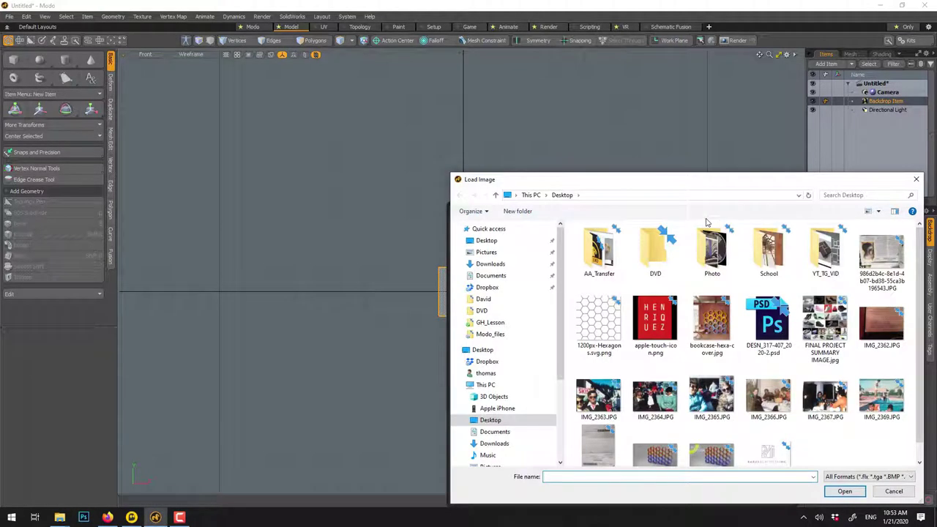
click(612, 316)
click(711, 322)
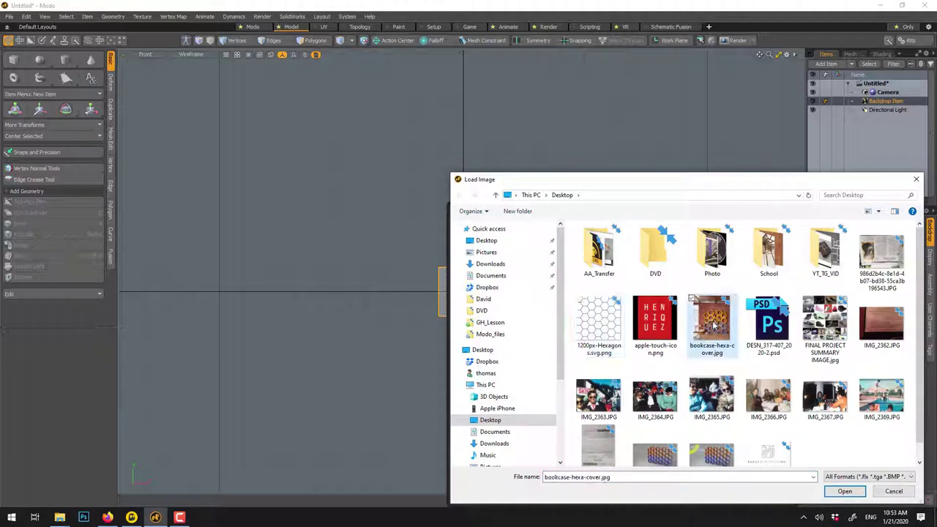
click(844, 492)
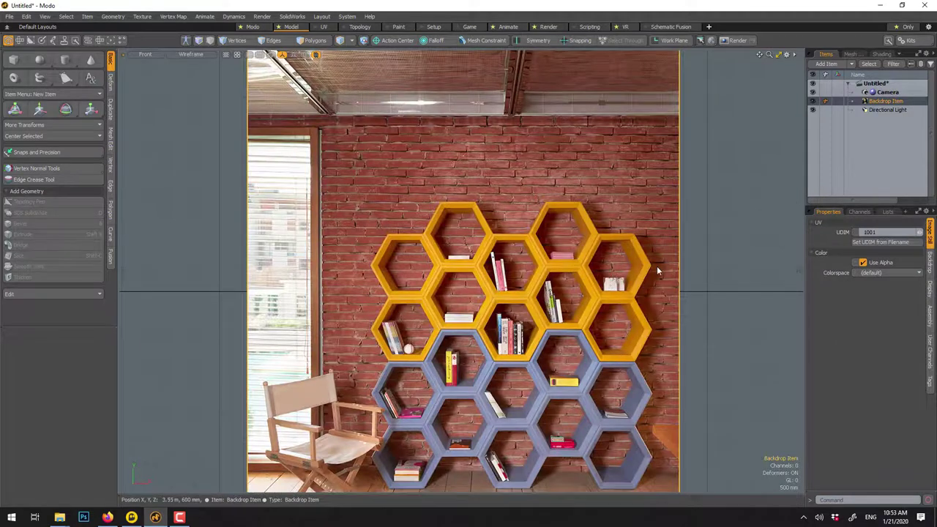
Step: Show the whole bookcase backdrop, select it and review its available projection types
scroll(659, 266, down, 2)
click(694, 237)
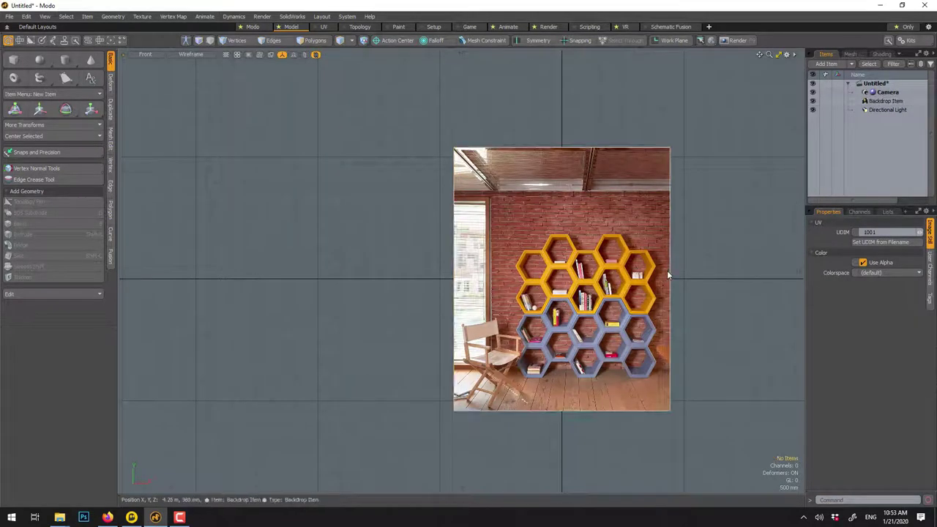
alt+shift+drag(667, 270, 552, 260)
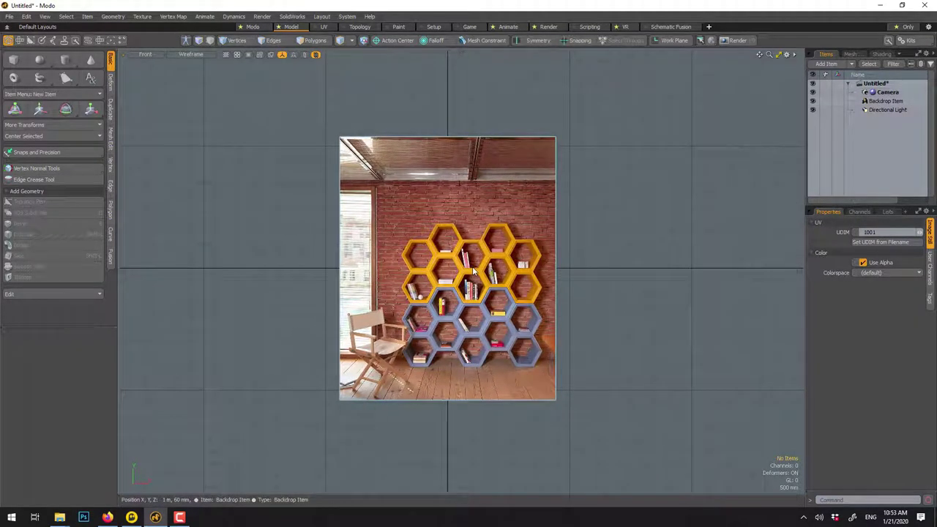
click(515, 242)
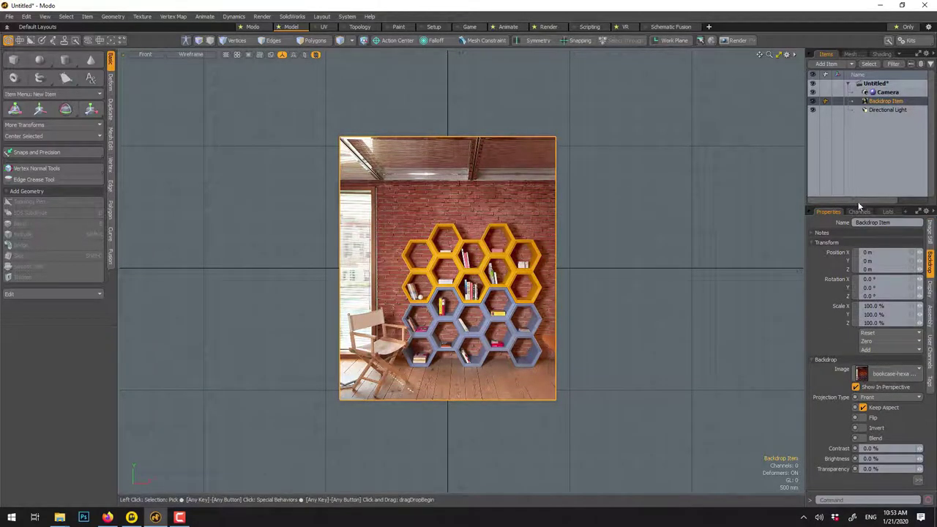
click(885, 396)
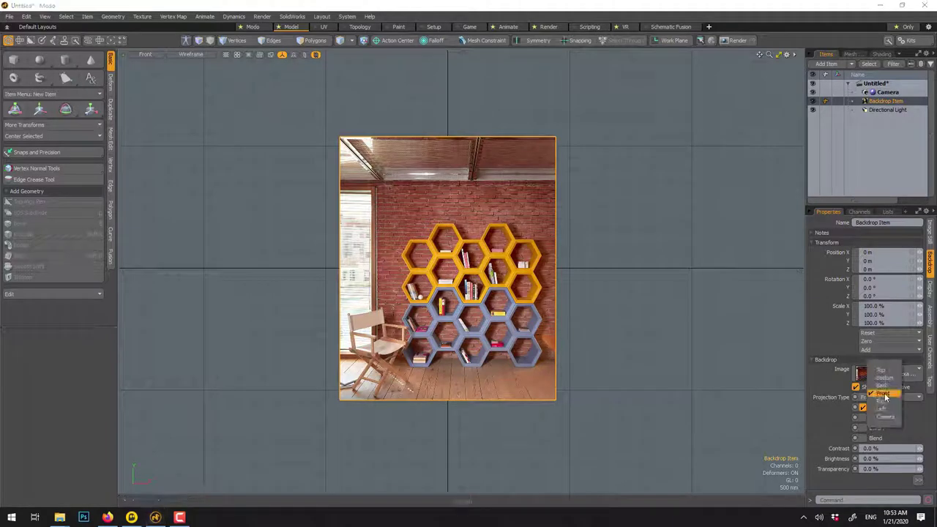
click(811, 332)
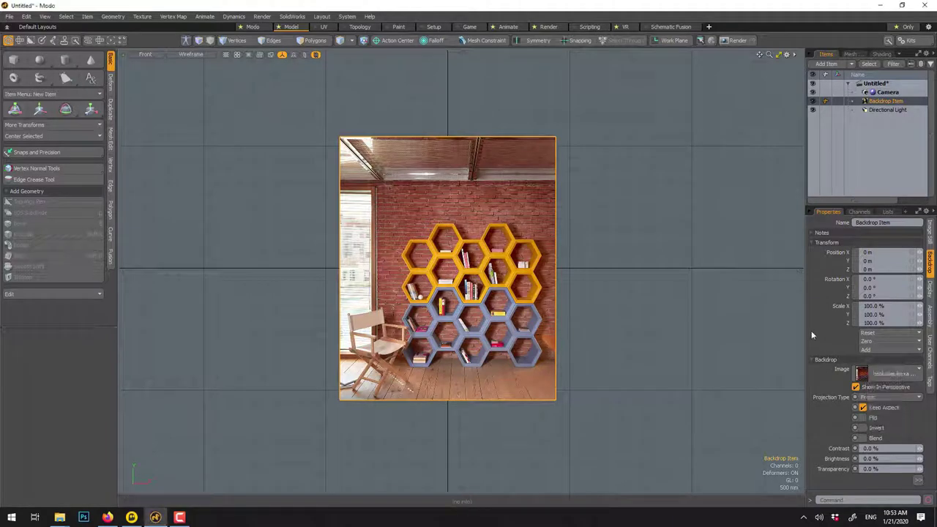
Step: Add a second backdrop item and load 1200px-Hexagons.svg.png from the Desktop as its image
click(850, 64)
click(848, 32)
click(886, 373)
click(694, 214)
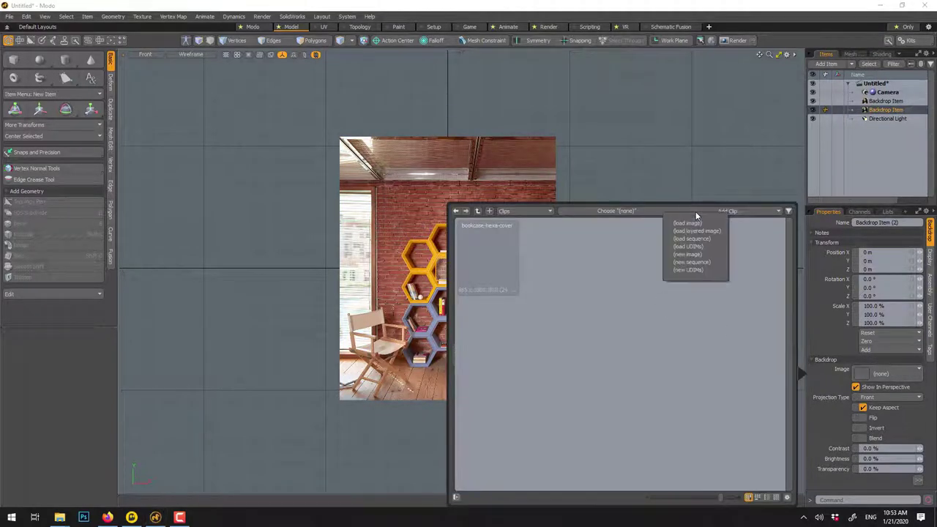
click(685, 218)
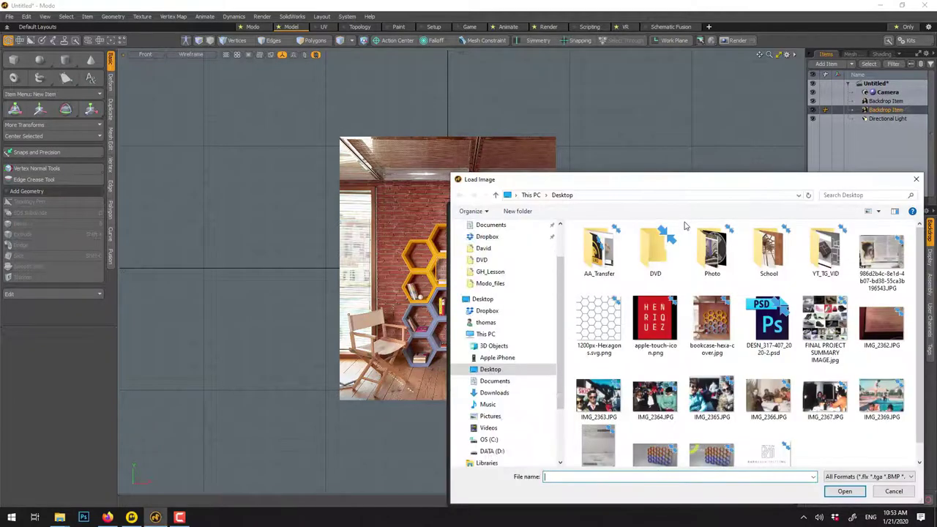
click(600, 317)
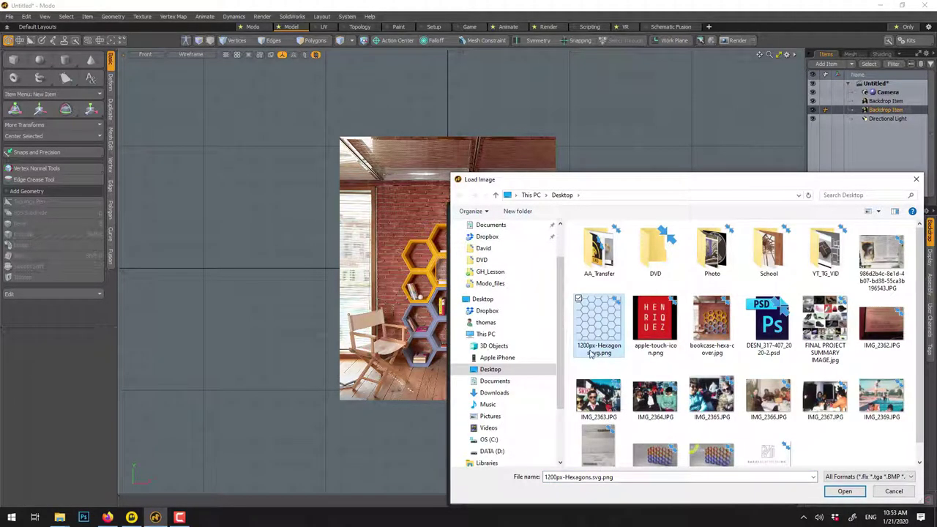
click(848, 491)
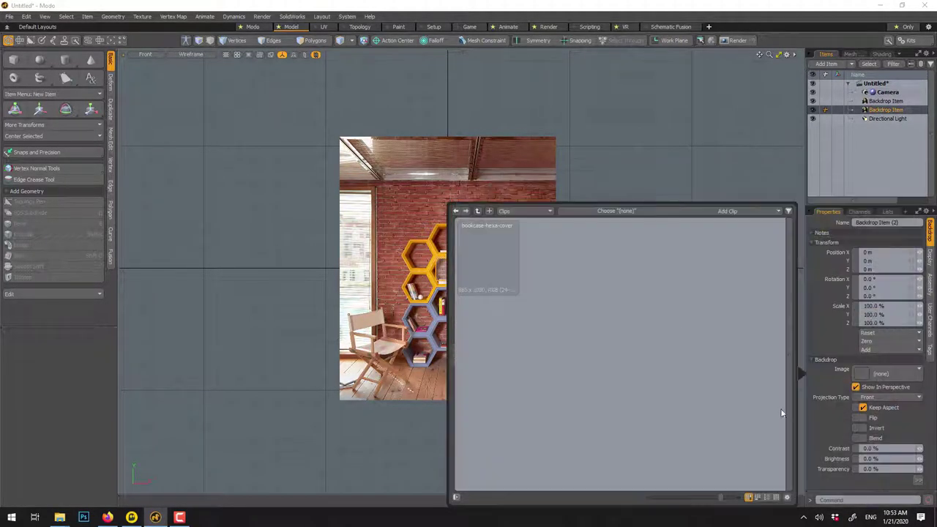
Step: Delete the backdrop item that holds the hexagon line pattern
click(615, 178)
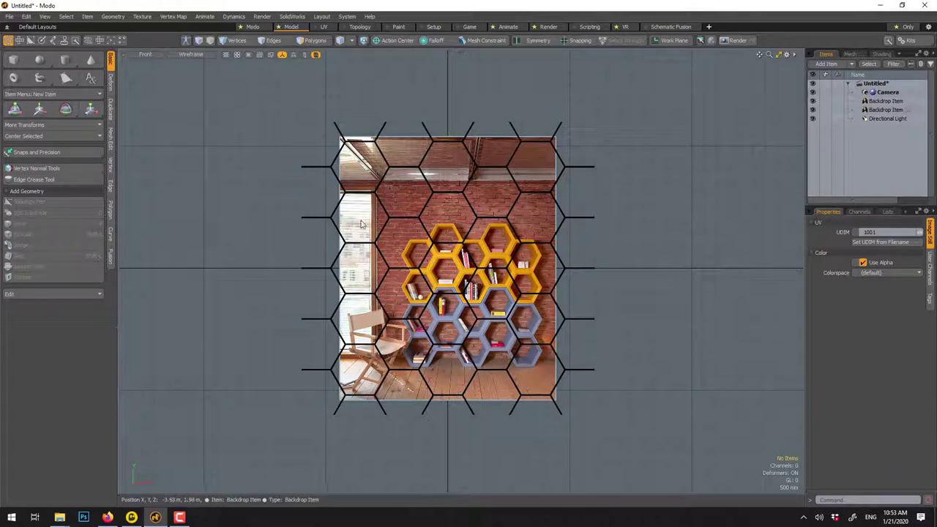
click(593, 146)
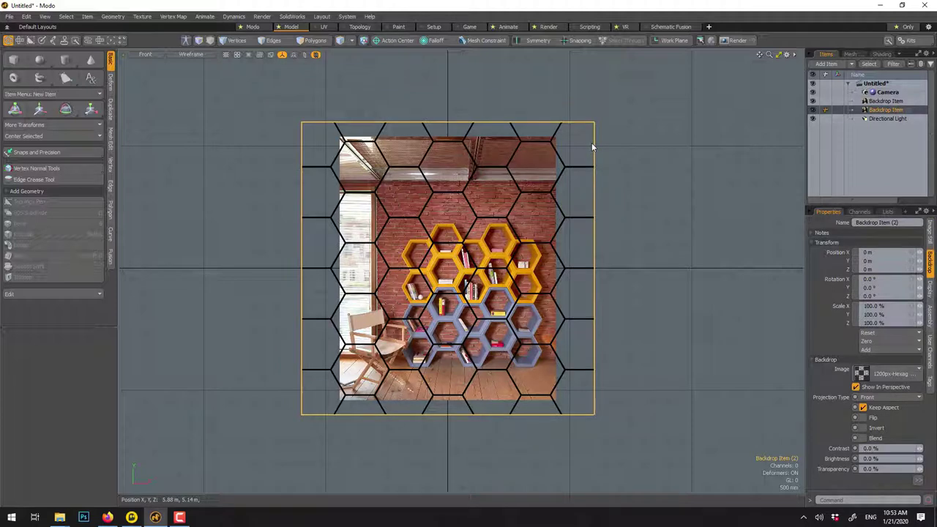
key(Delete)
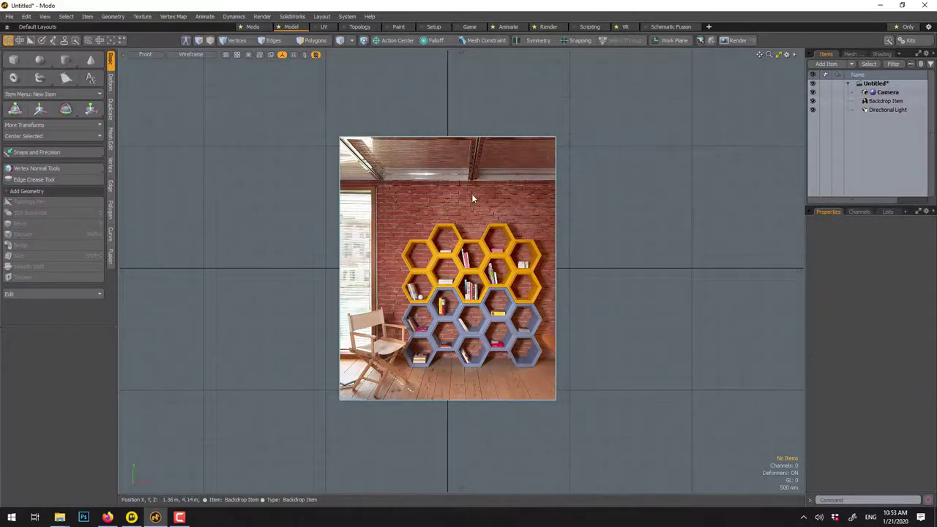
Step: Add a new mesh item, with the front view closed in on the bookcase photo's upper-left yellow cell
click(461, 212)
scroll(440, 265, up, 8)
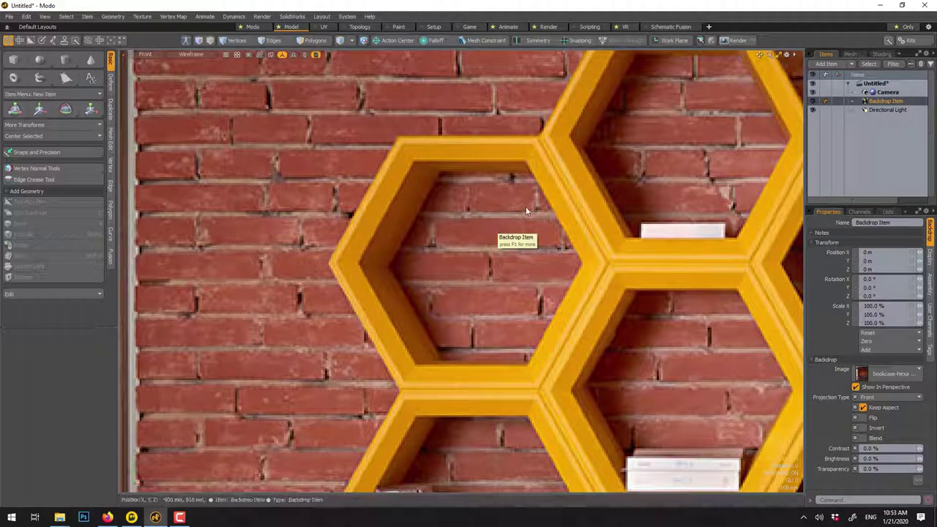
key(n)
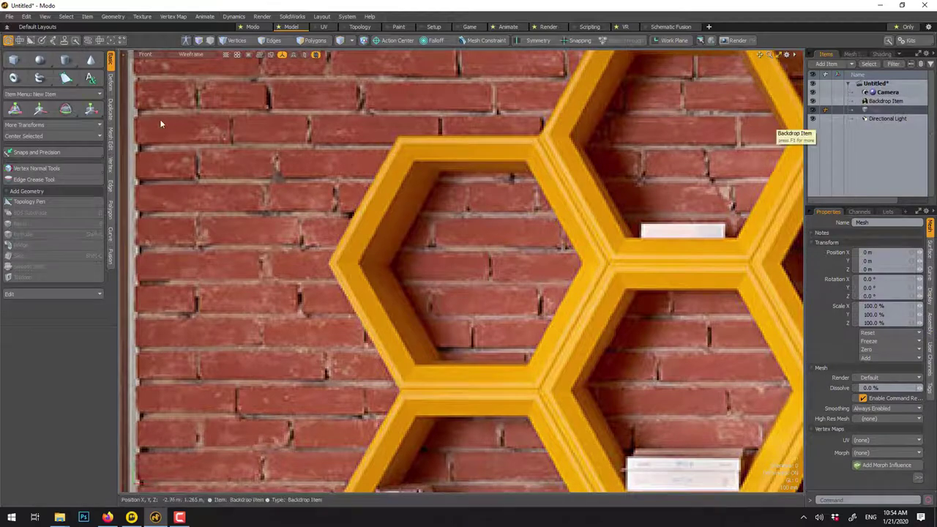
Step: Trace the outer outline of the photo's upper-left yellow cell as a six-point polygon with the Pen tool
click(70, 80)
scroll(441, 170, up, 2)
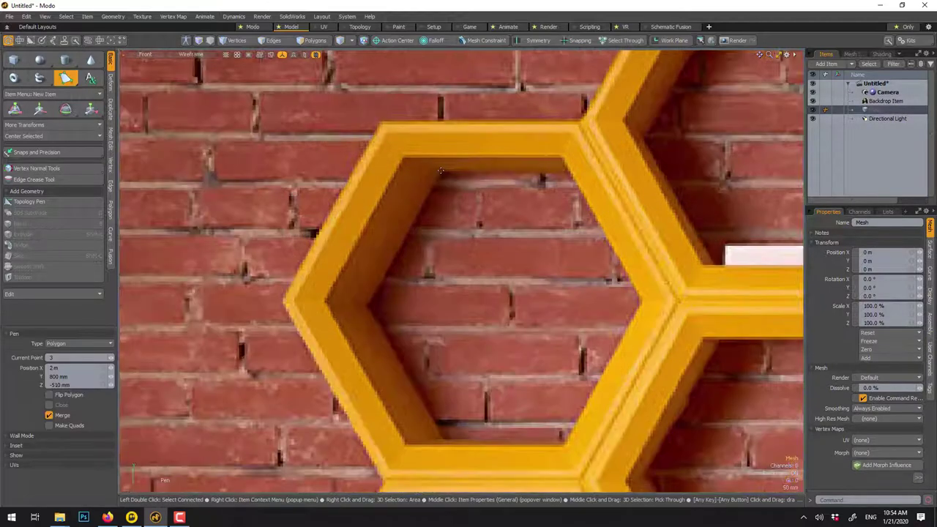
click(381, 126)
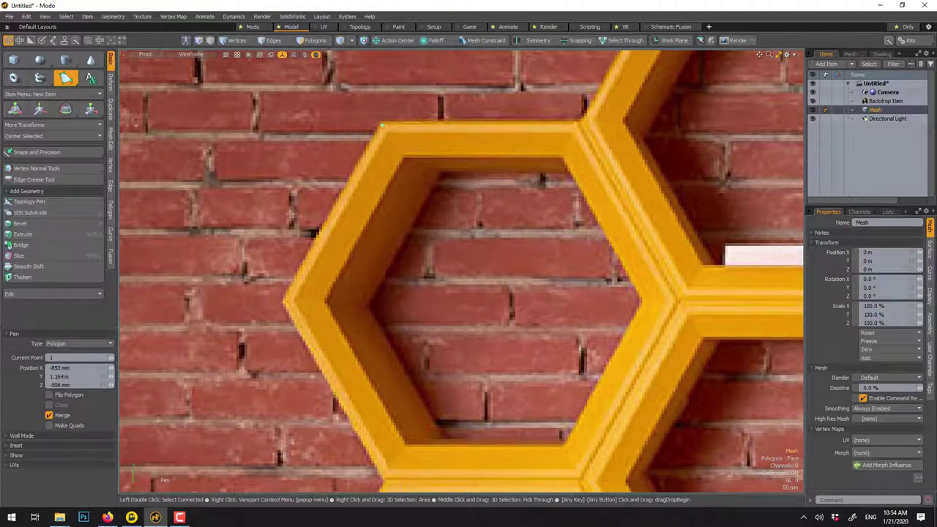
click(673, 302)
click(577, 472)
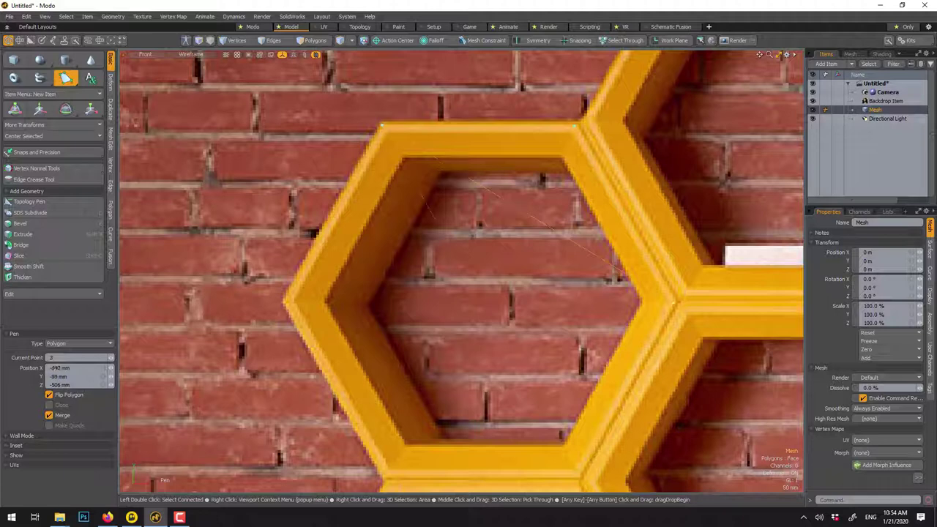
click(386, 477)
click(288, 305)
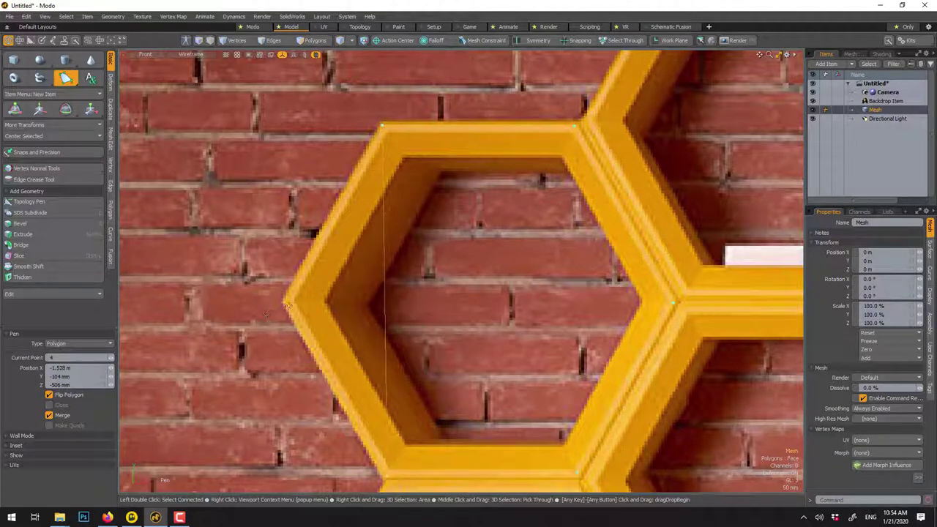
click(287, 302)
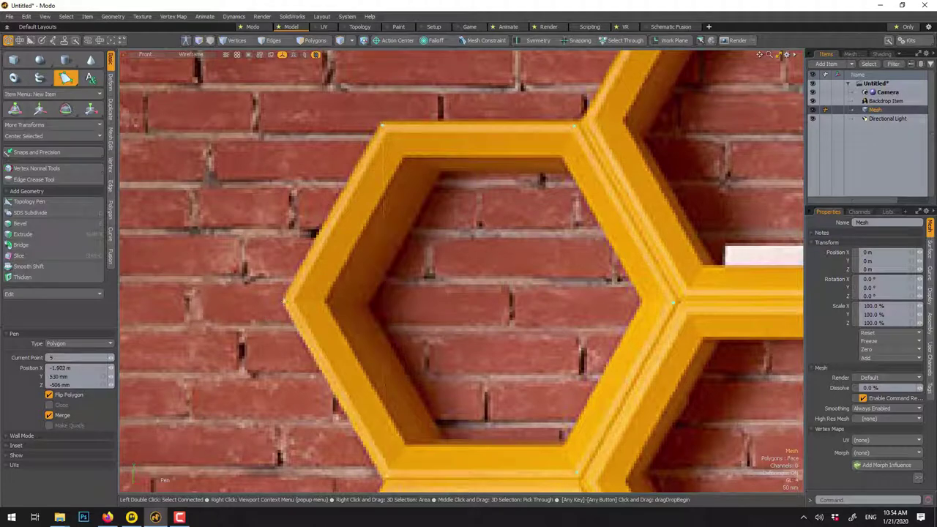
key(space)
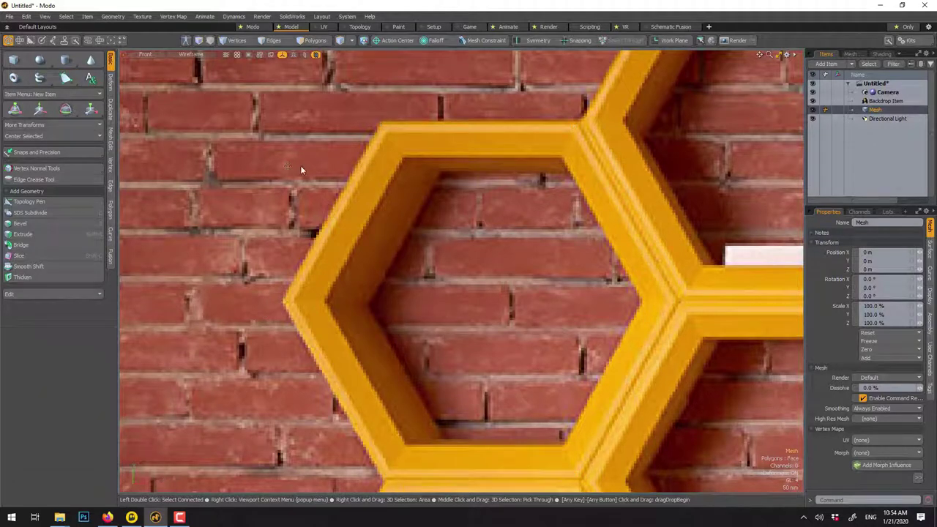
Step: Duplicate the traced hexagon and move the copy 1.05 m in X and 615 mm in Y to the neighbouring upper-right cell
scroll(729, 93, down, 3)
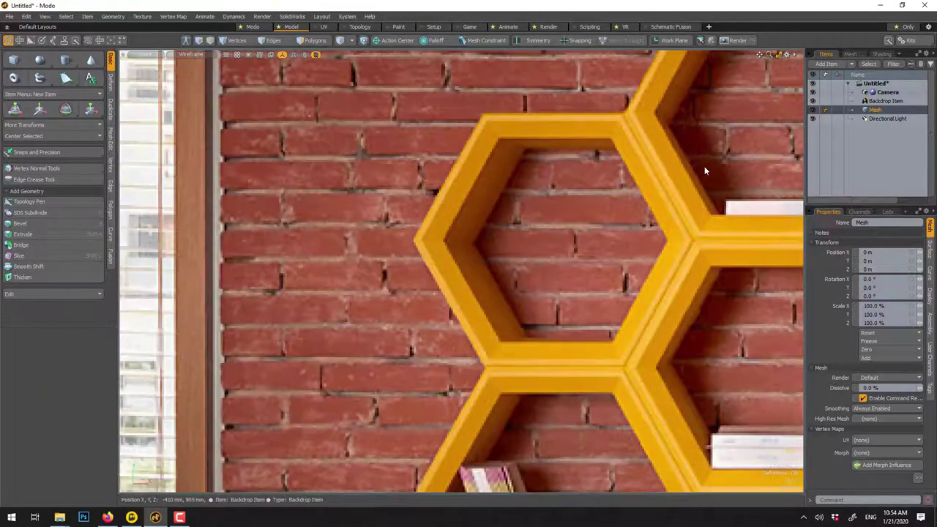
scroll(703, 169, down, 2)
scroll(666, 171, down, 2)
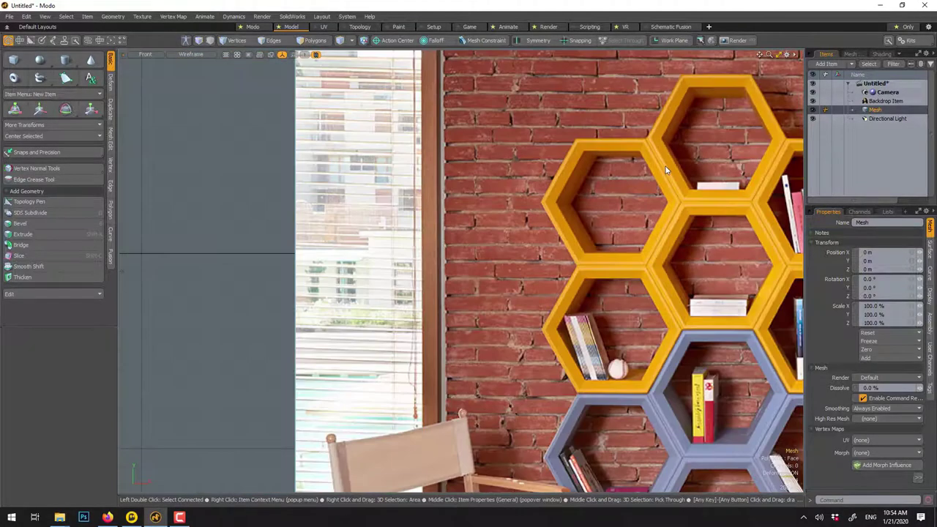
alt+drag(665, 170, 539, 190)
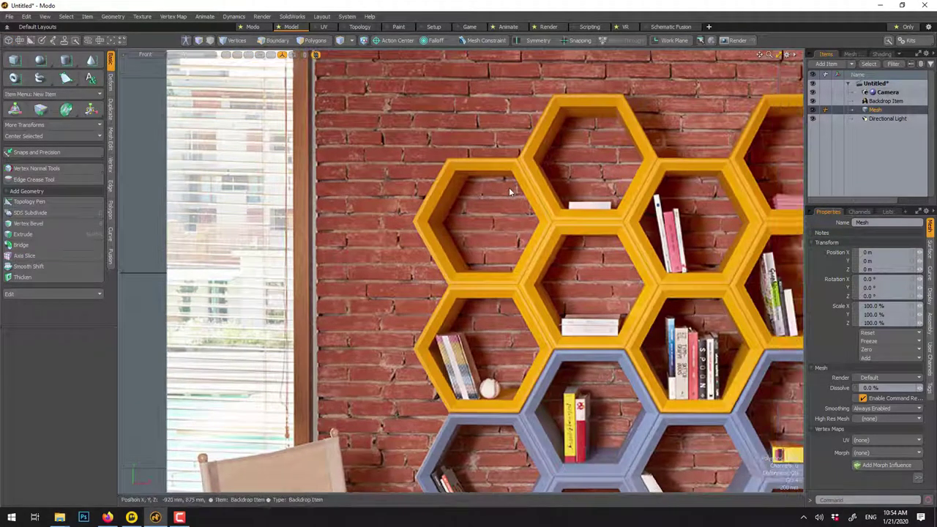
key(n)
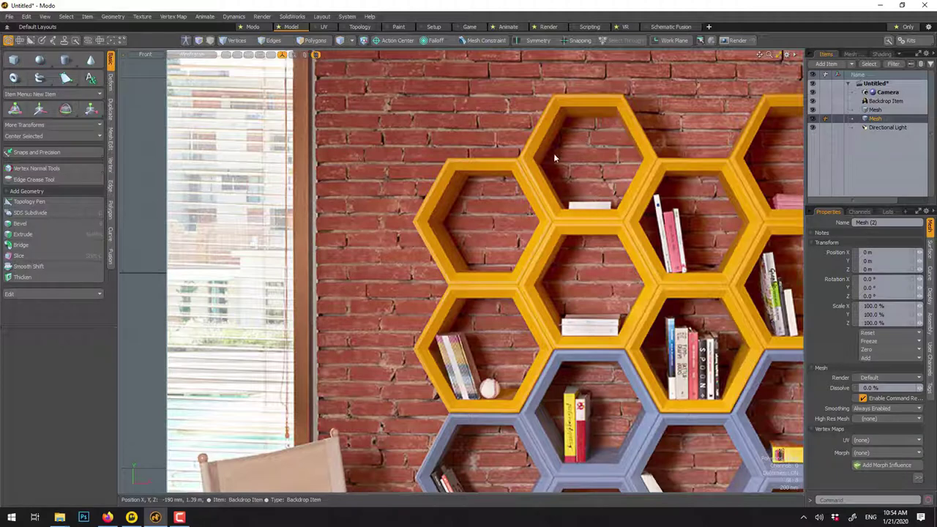
key(w)
drag(648, 229, 748, 167)
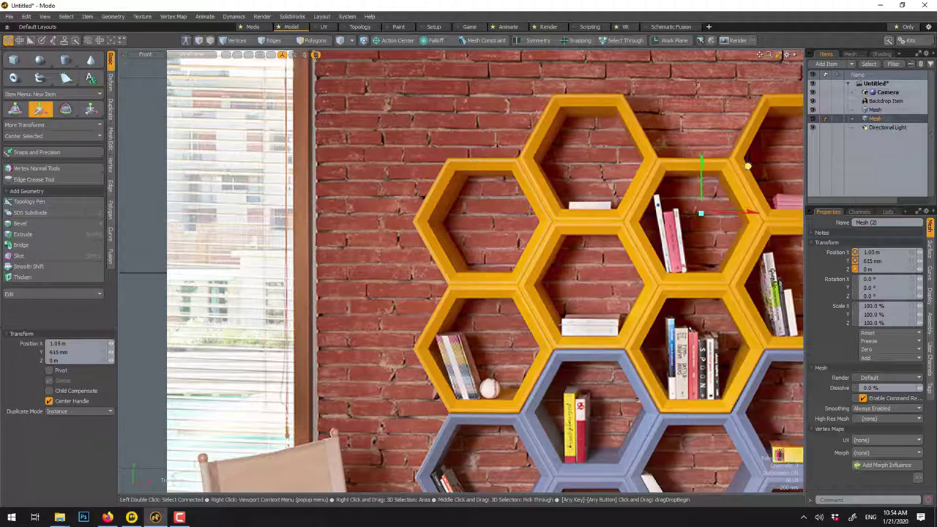
Step: Hide the bookcase backdrop and delete the duplicated hexagon mesh
click(812, 101)
scroll(747, 166, up, 5)
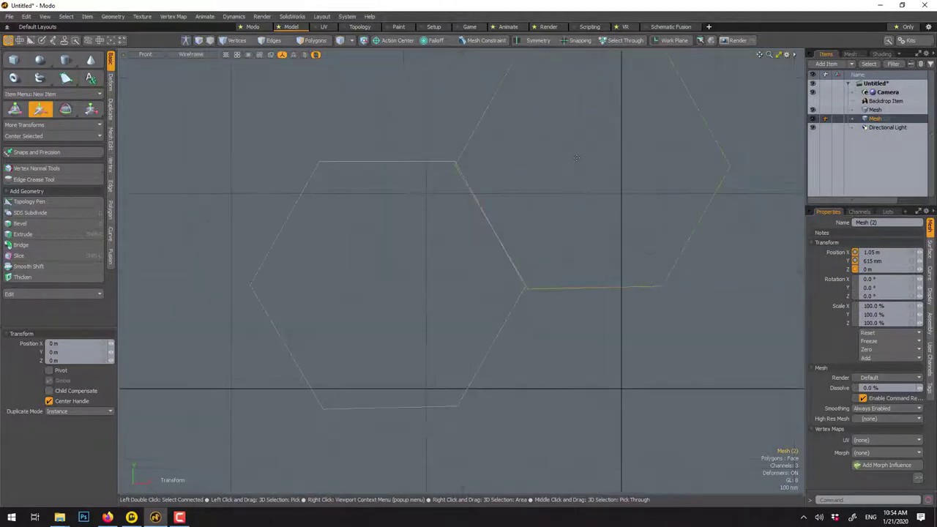
alt+shift+drag(538, 217, 471, 233)
key(Delete)
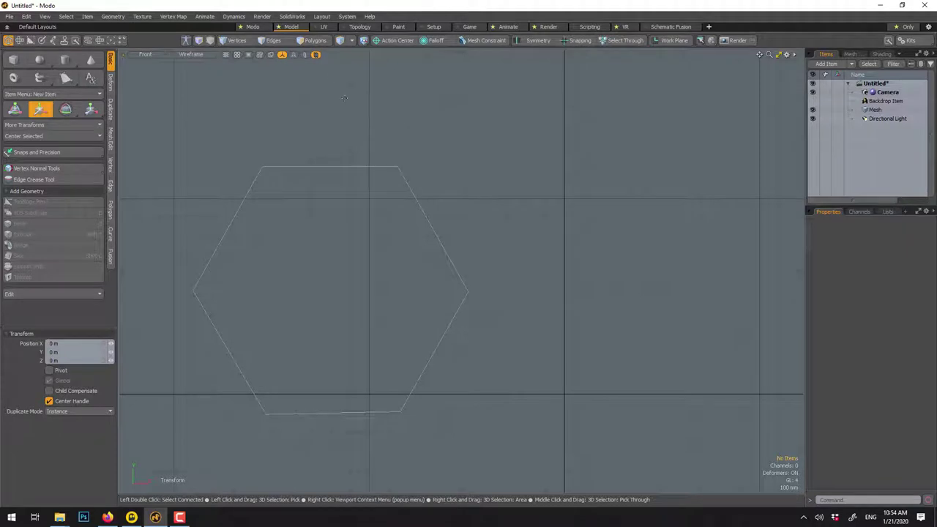
Step: Put the traced hexagon mesh in vertex selection mode and change the lasso style to Rectangle
click(307, 168)
click(243, 41)
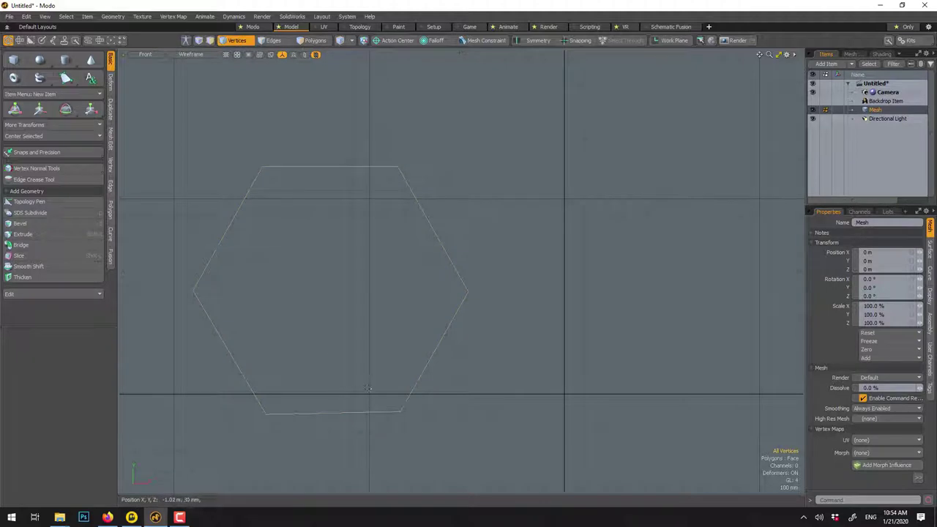
mouse_move(368, 388)
right_down()
mouse_move(414, 423)
mouse_move(399, 410)
right_up()
right_click(400, 410)
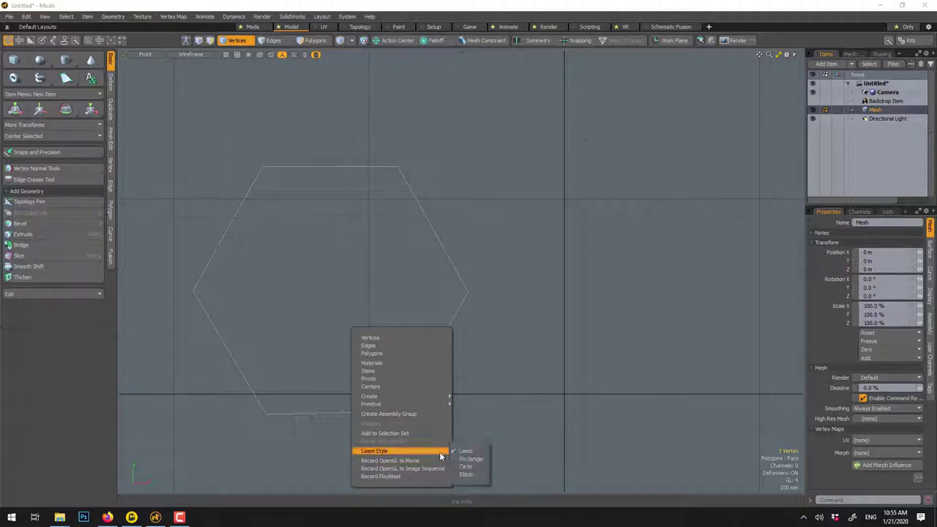
click(457, 459)
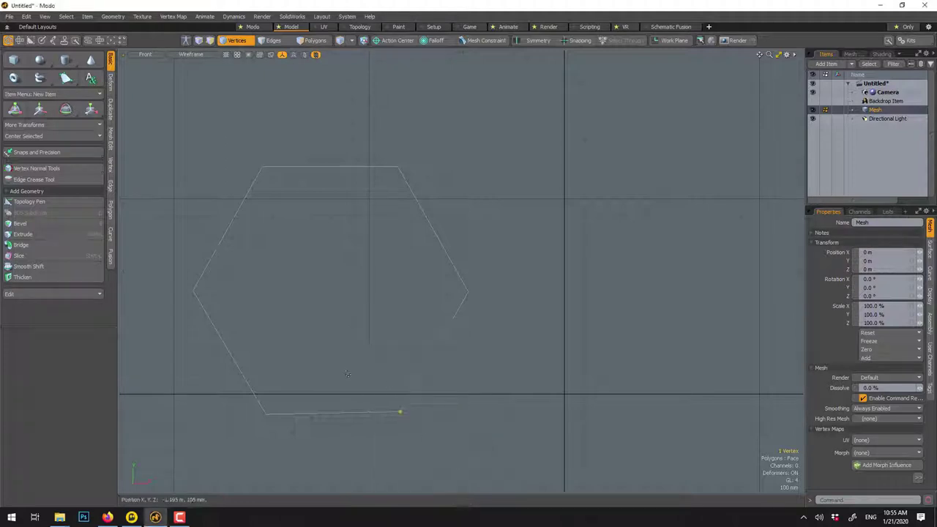
Step: Move the hexagon's lower-right vertex down 20 mm to level the bottom edge
mouse_move(348, 374)
right_down()
mouse_move(481, 439)
mouse_move(499, 469)
right_up()
key(w)
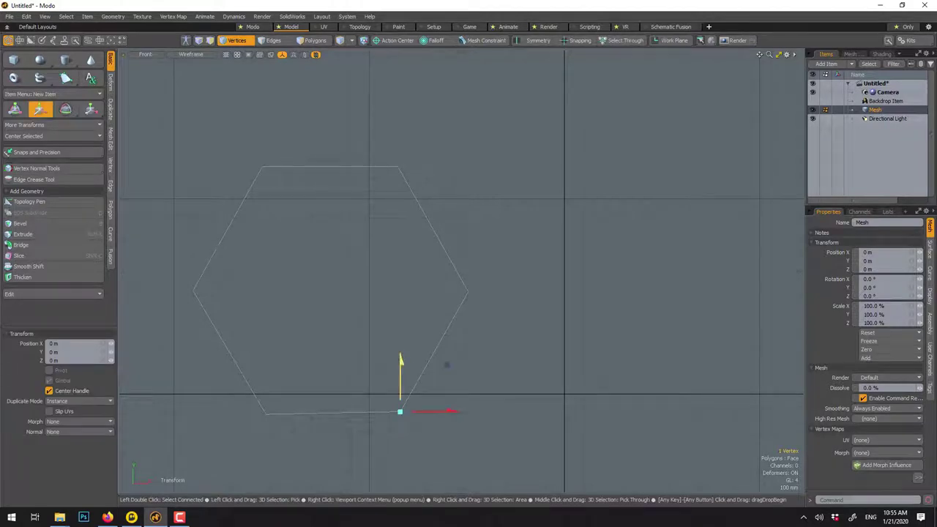
drag(447, 364, 447, 367)
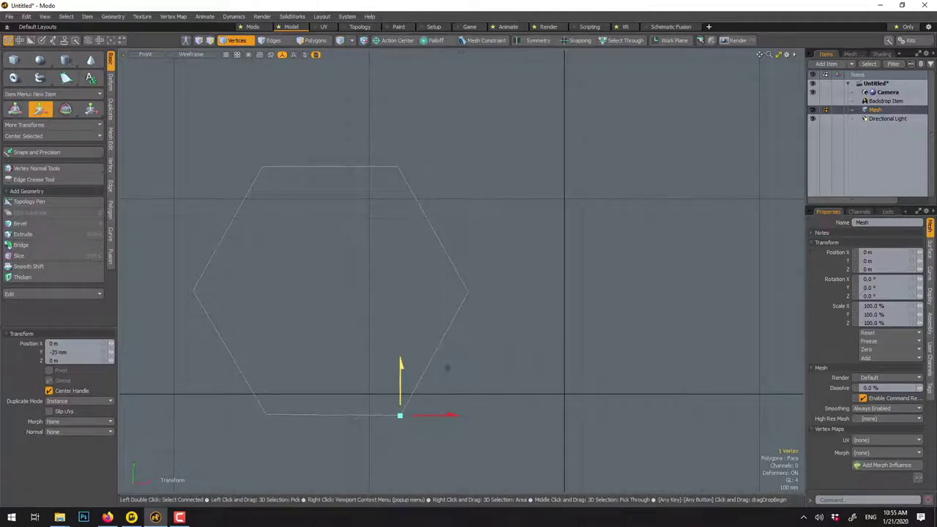
key(q)
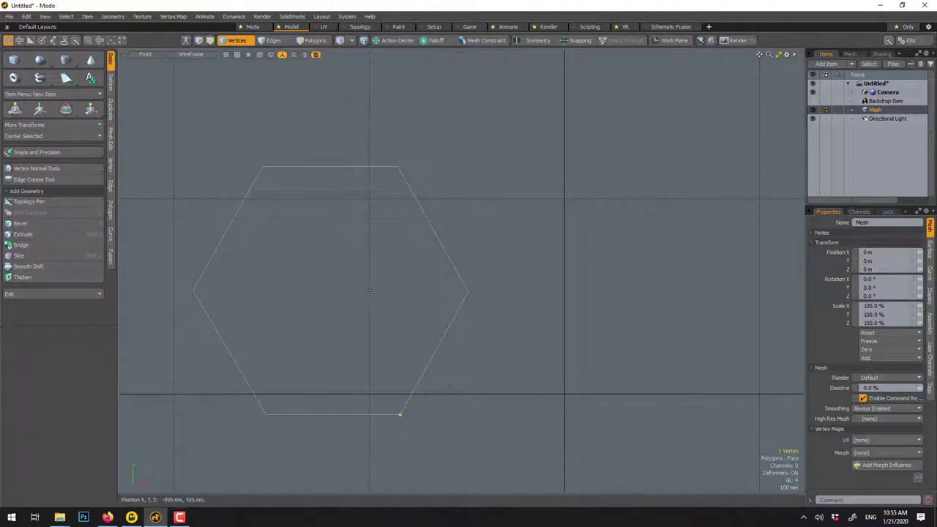
Step: Duplicate the corrected hexagon and move the copy 1.055 m in X and 635 mm in Y against its upper-right edge
click(236, 41)
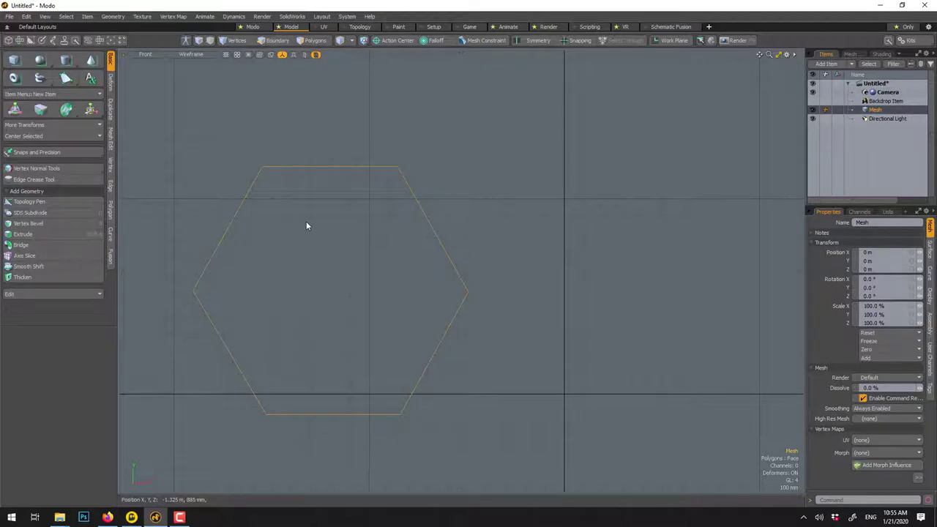
key(ctrl+d)
key(w)
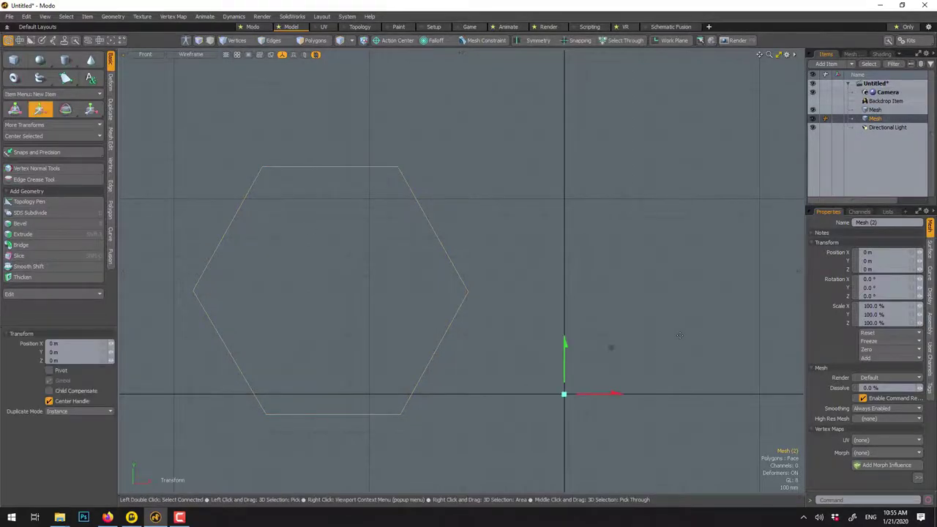
drag(610, 350, 816, 225)
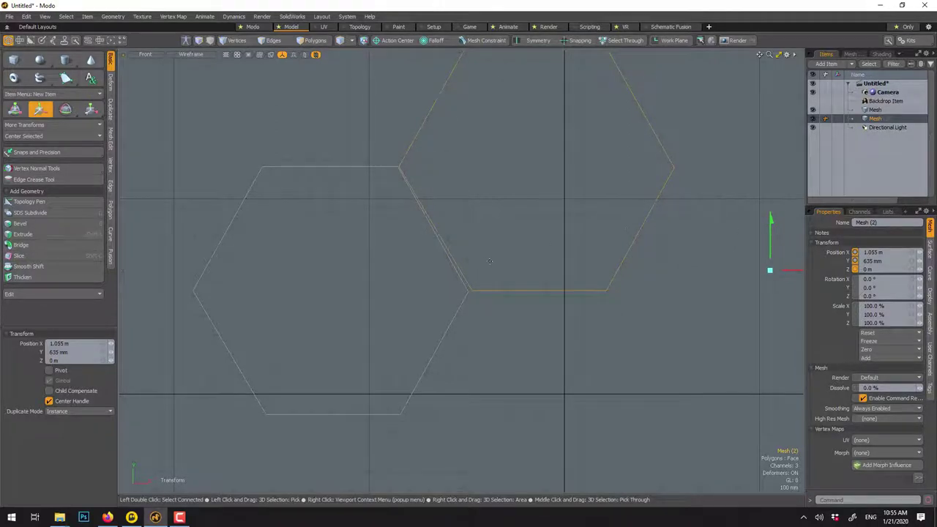
key(q)
Step: Examine how the two hexagons meet along their shared edge and delete the upper-right copy
scroll(499, 257, down, 2)
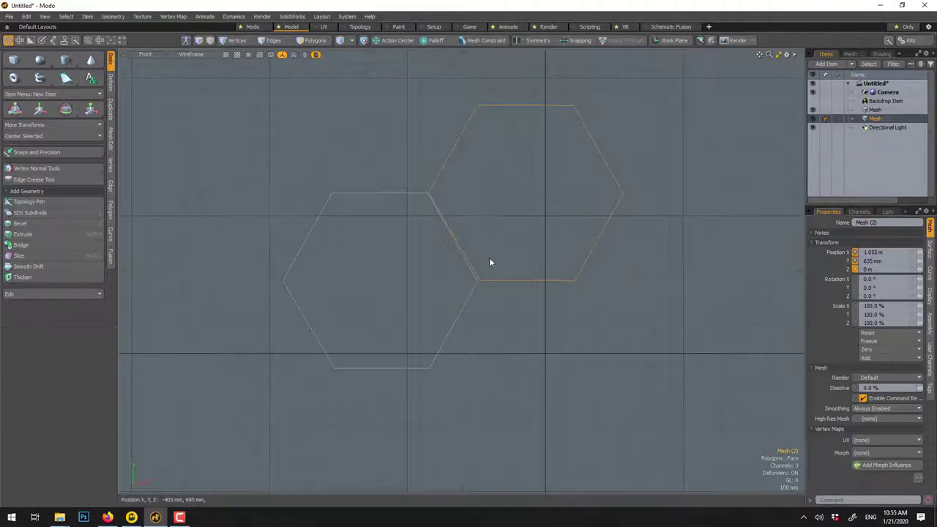
scroll(491, 262, down, 2)
scroll(491, 262, up, 4)
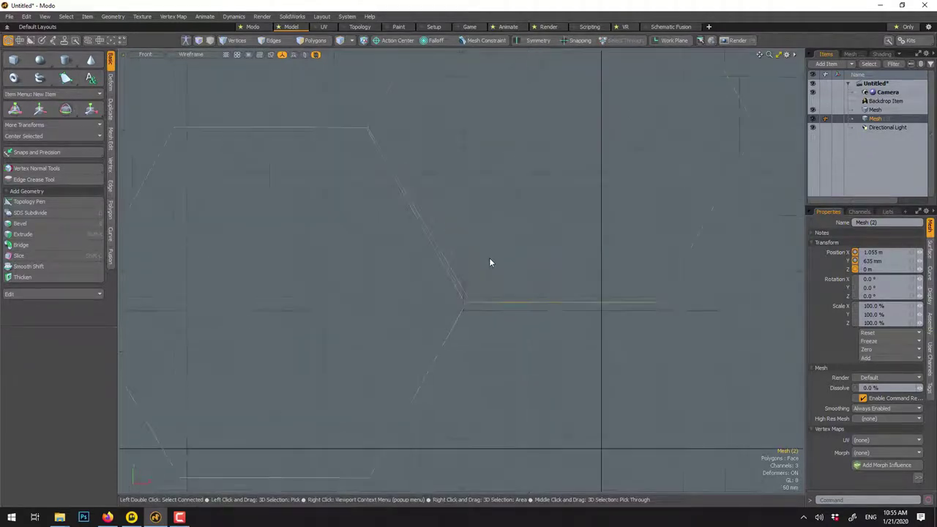
click(461, 309)
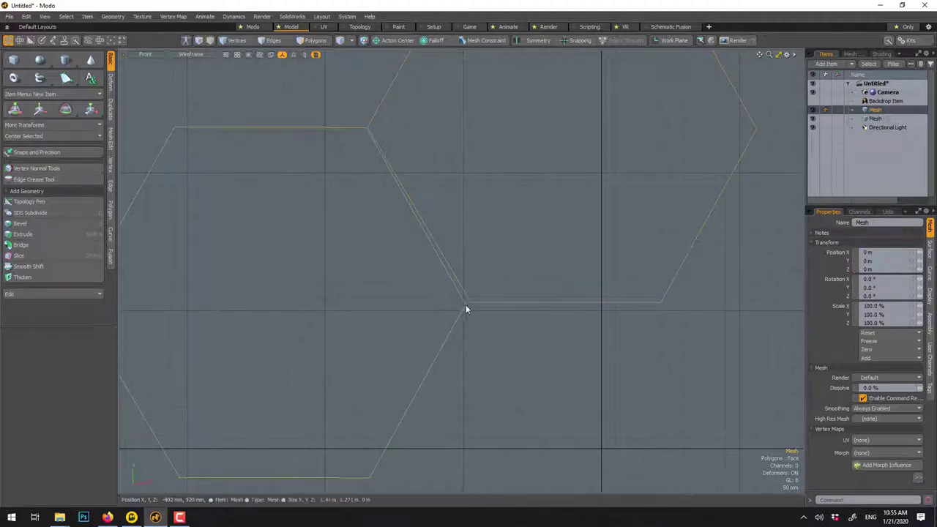
scroll(464, 310, up, 2)
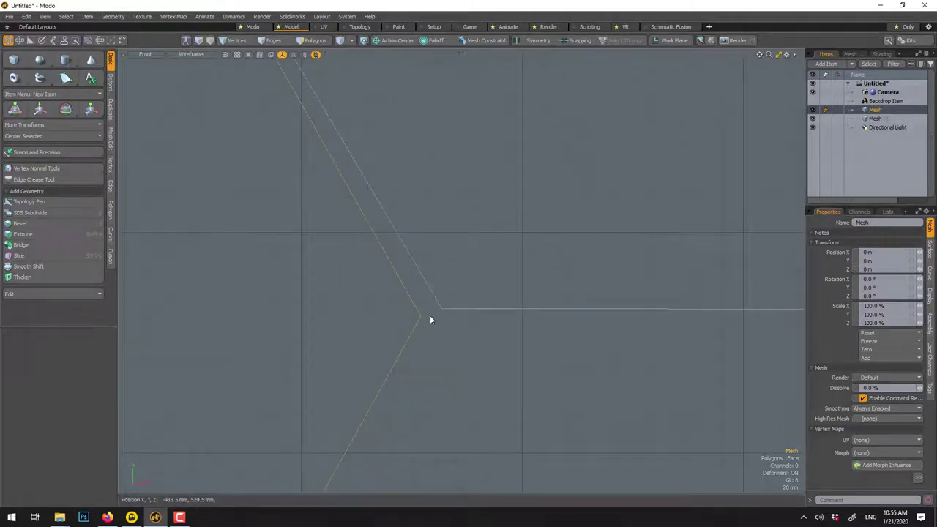
scroll(430, 304, down, 5)
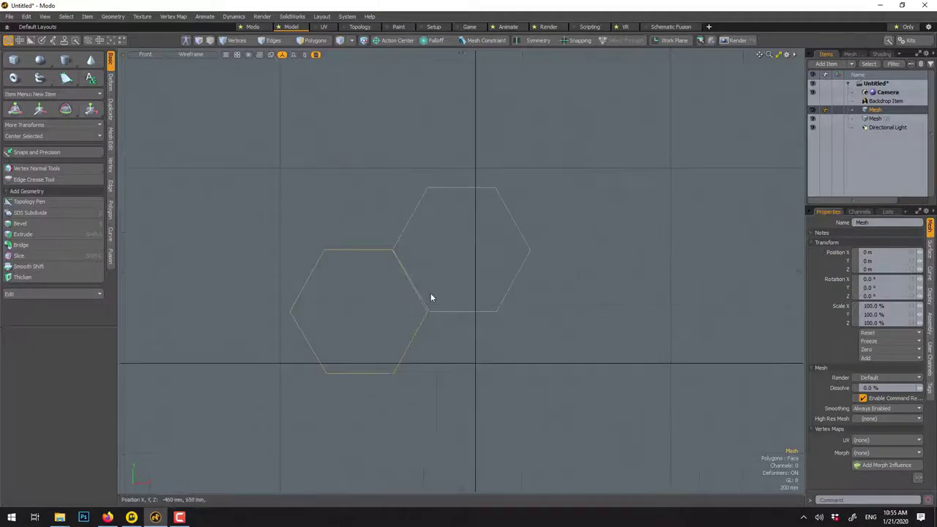
click(253, 144)
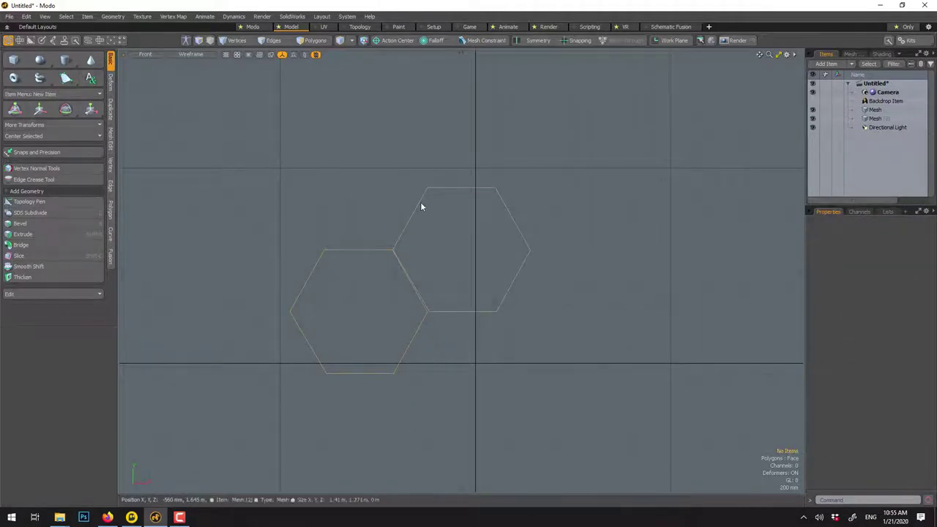
click(421, 206)
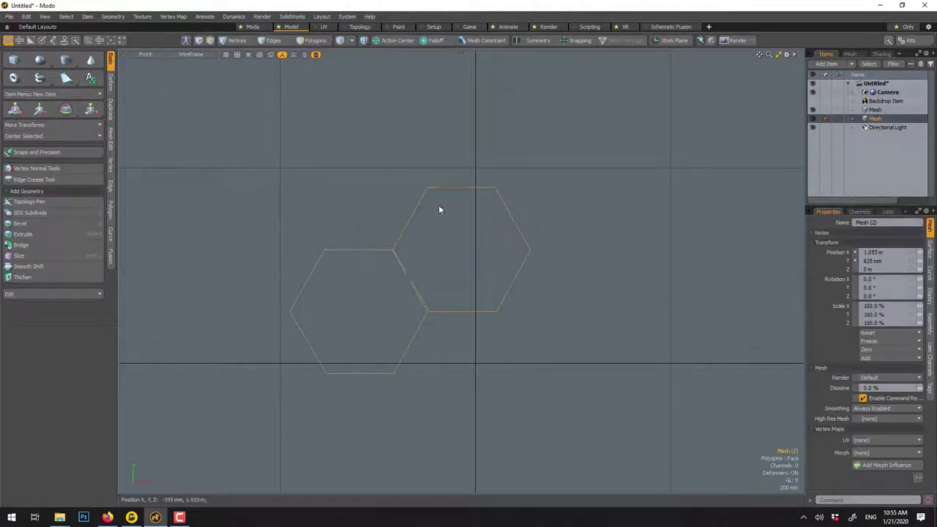
key(Delete)
Step: Move the hexagon's right corner vertex 1.5 mm in X and 2 mm in Y
scroll(426, 318, up, 3)
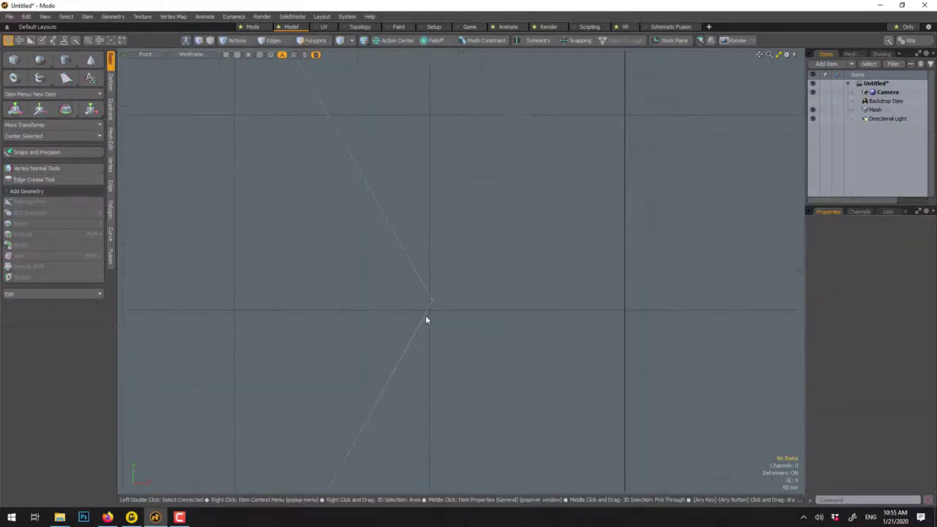
click(426, 316)
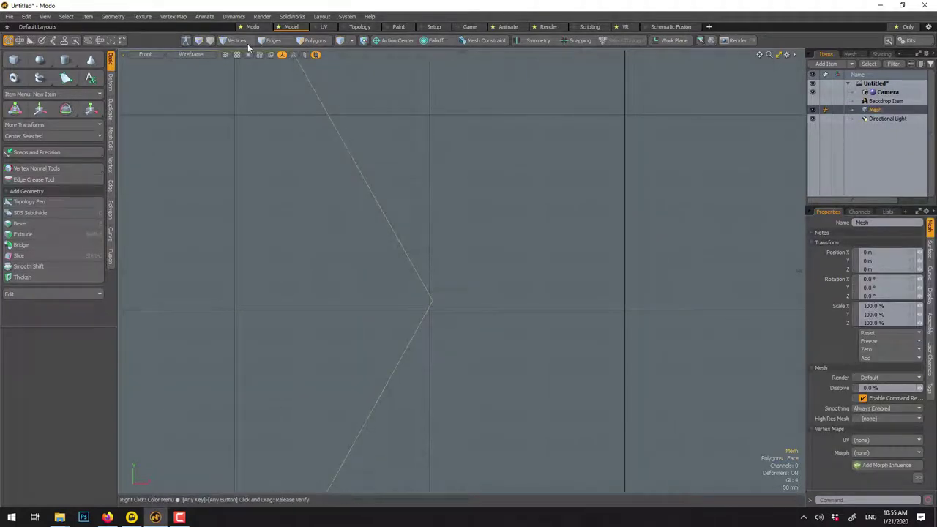
click(245, 42)
click(432, 301)
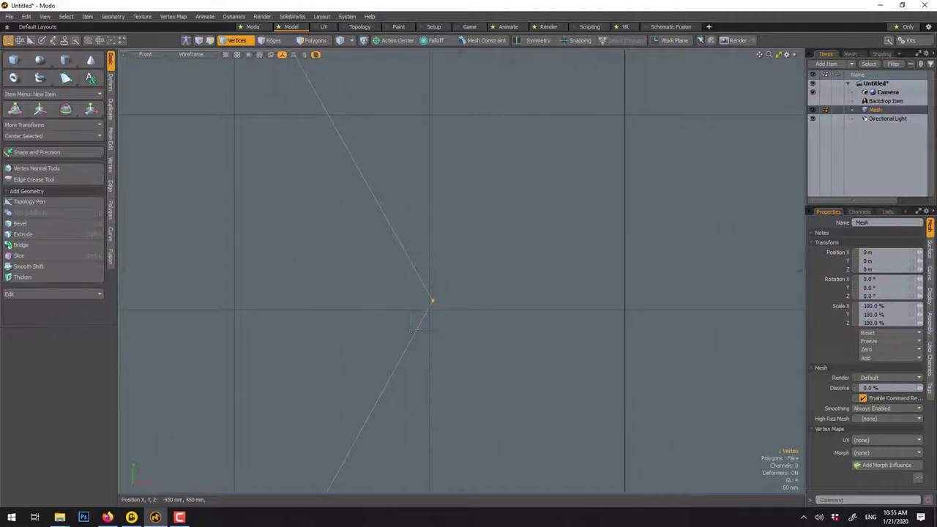
scroll(428, 314, up, 3)
key(w)
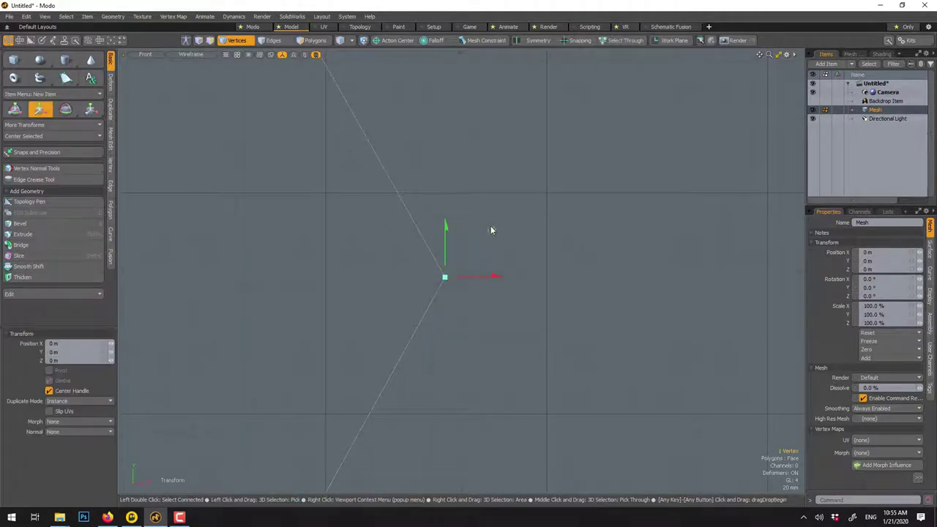
drag(490, 226, 493, 228)
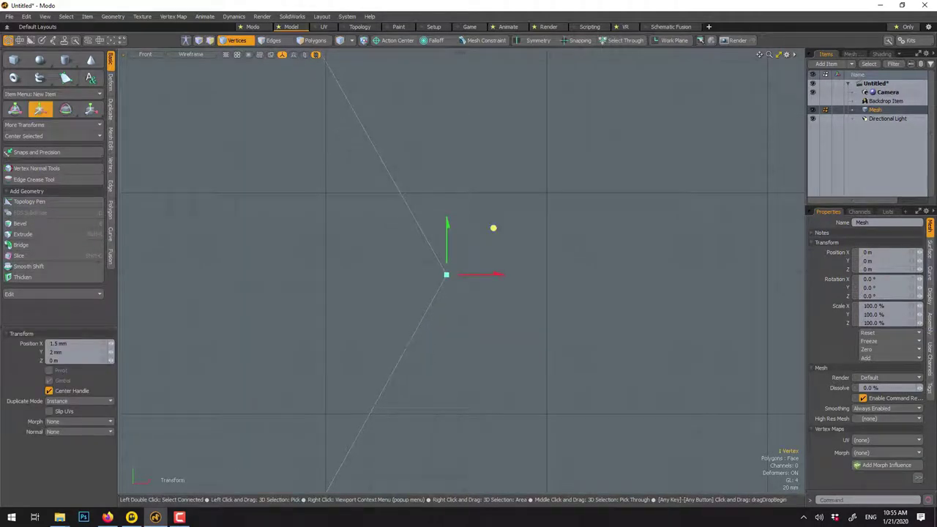
key(q)
scroll(486, 234, down, 3)
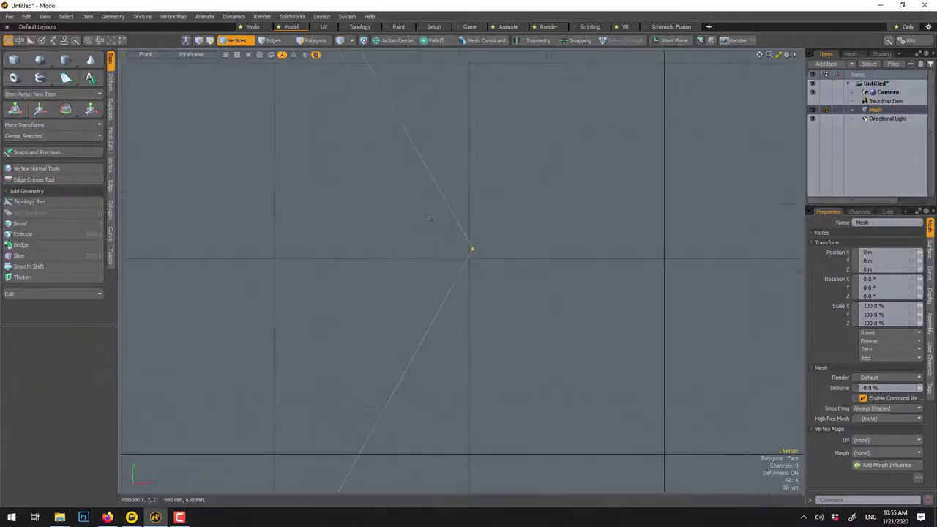
Step: Inset the hexagon face by about 142 mm with Polygon Bevel and delete the inner face to form a hexagonal ring
scroll(431, 220, down, 2)
click(430, 223)
click(236, 40)
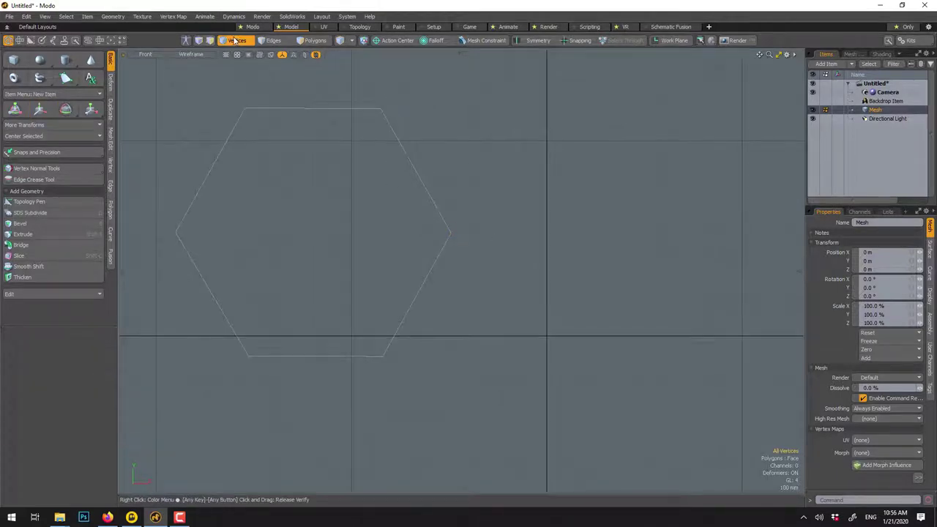
click(788, 57)
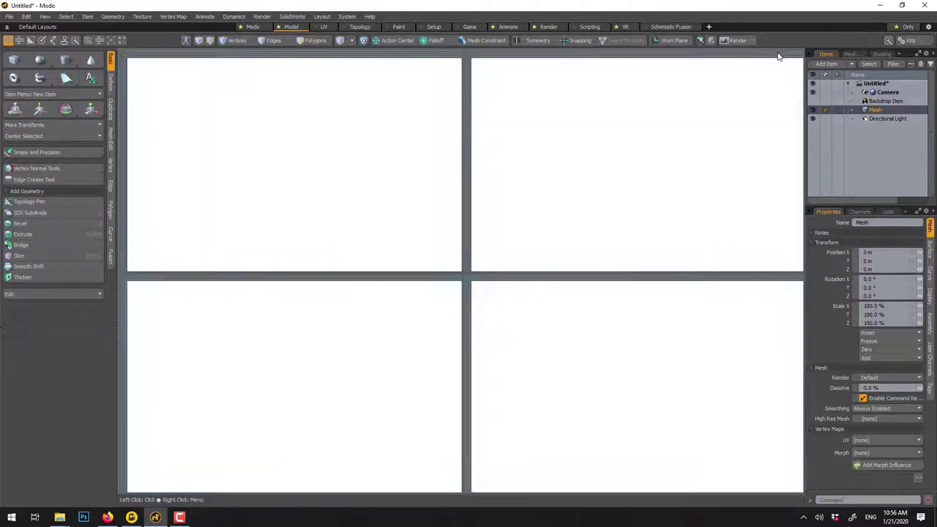
scroll(605, 139, up, 5)
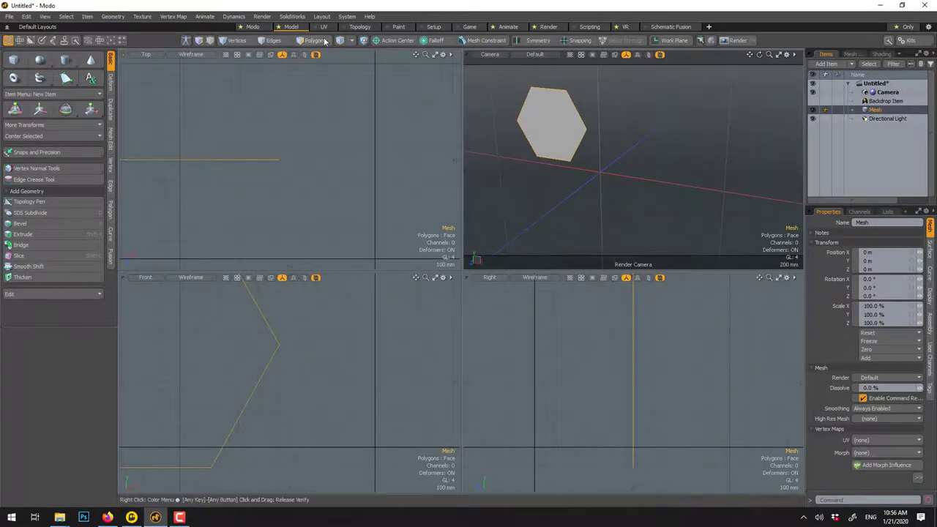
click(315, 40)
click(554, 120)
key(b)
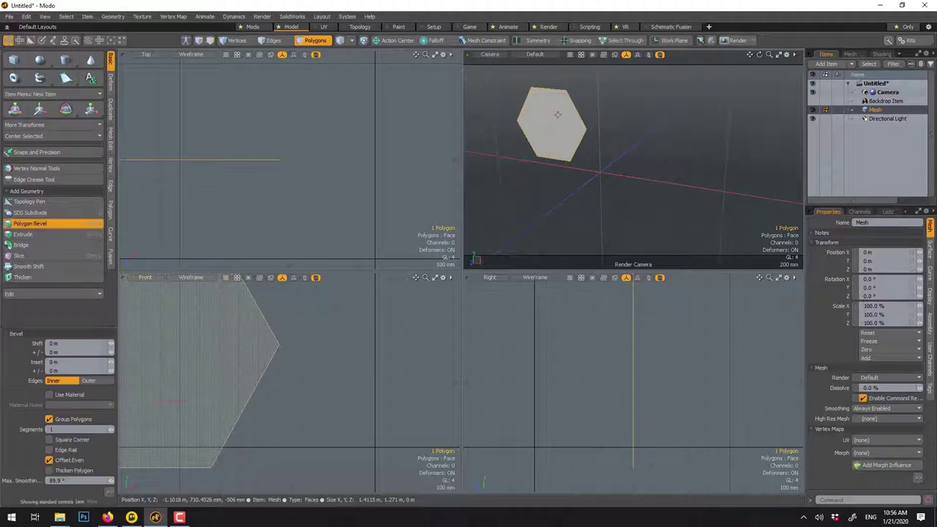
drag(593, 130, 588, 129)
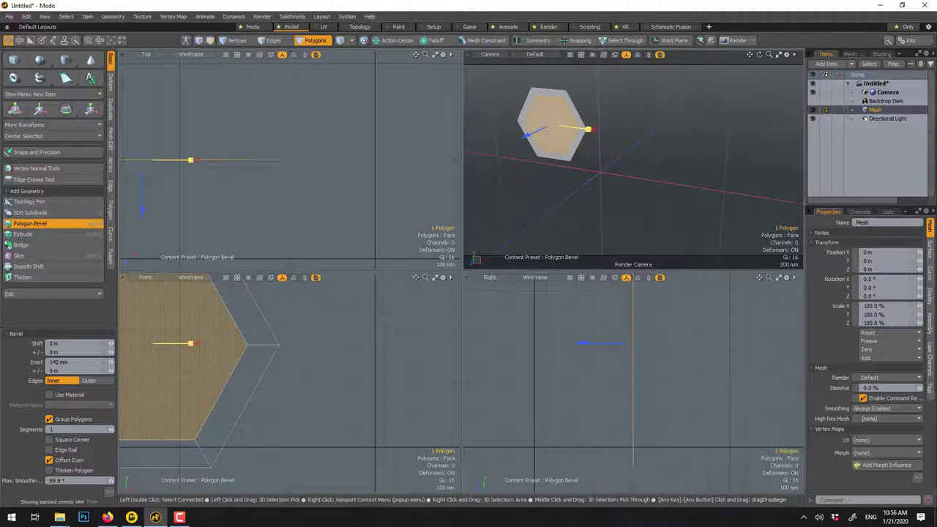
key(Delete)
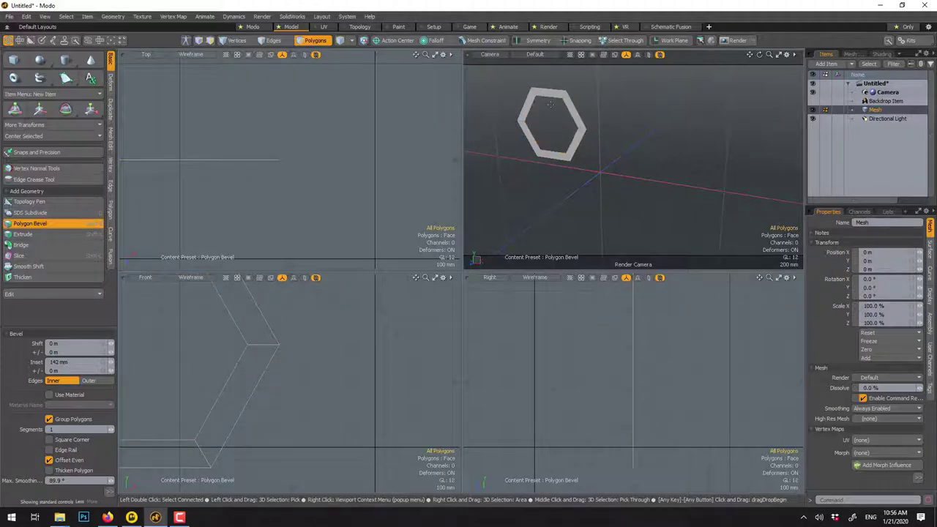
Step: Select all six faces of the hexagonal ring and inset them slightly with Polygon Bevel, without any shift
scroll(583, 121, up, 2)
alt+shift+drag(583, 121, 646, 157)
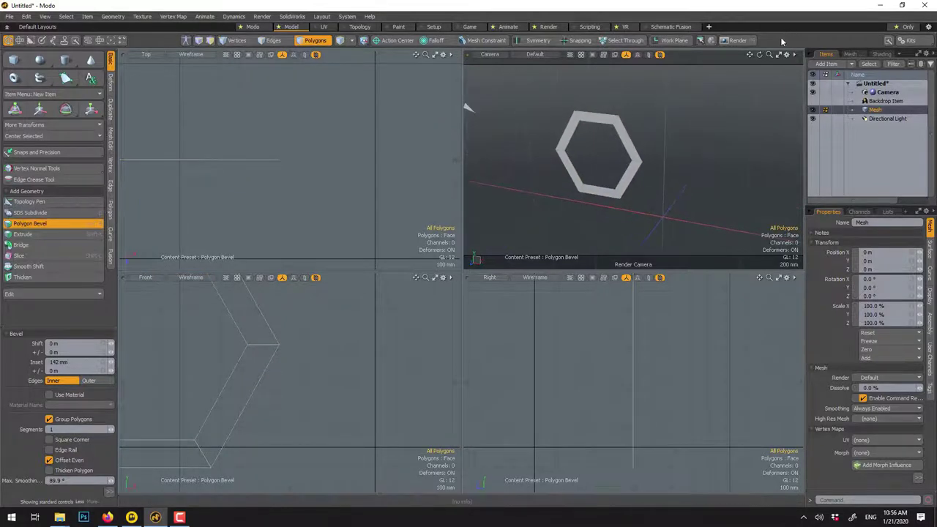
click(779, 55)
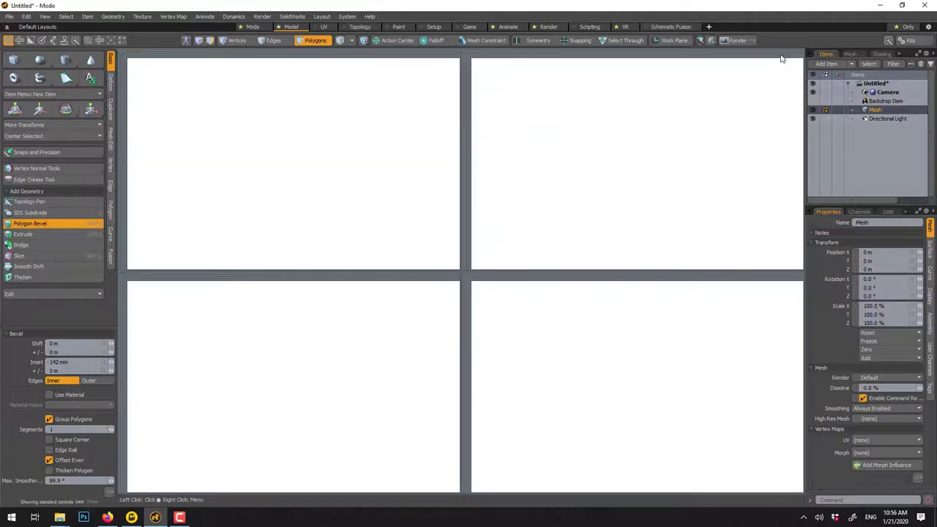
scroll(361, 168, up, 2)
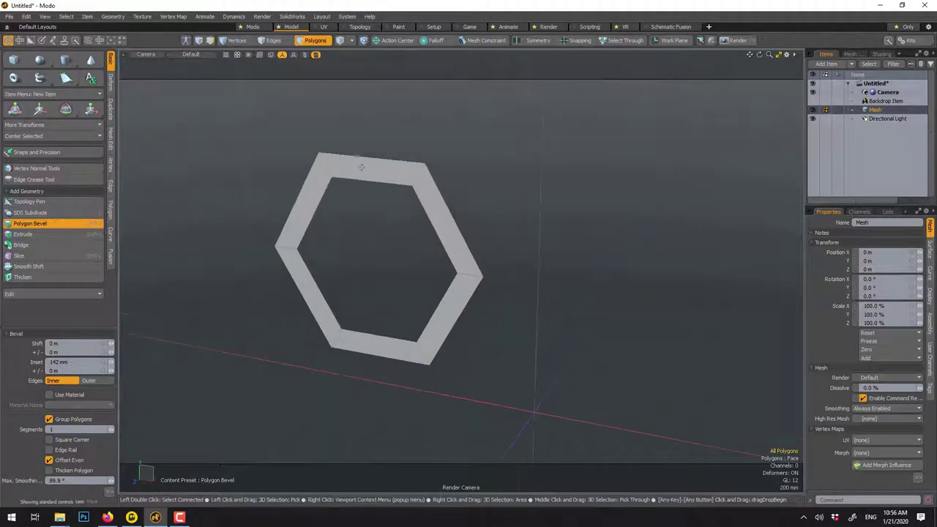
key(space)
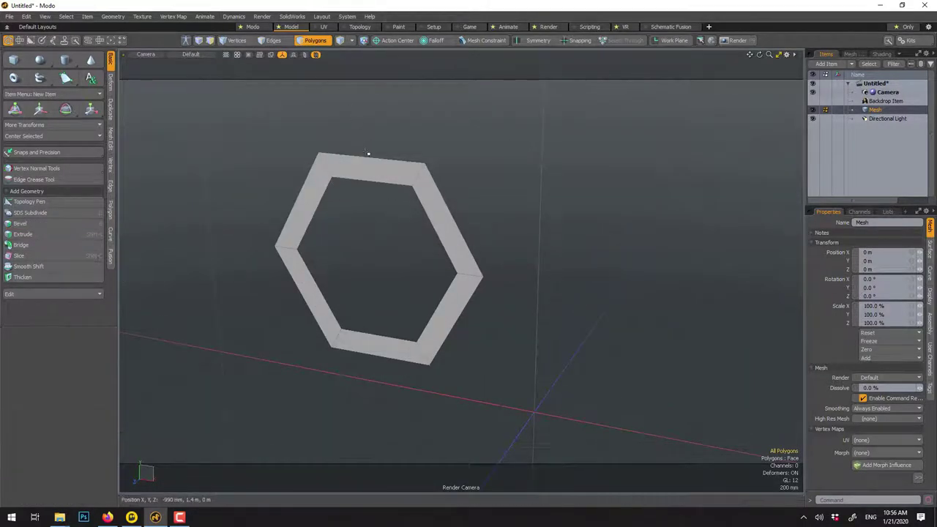
click(415, 180)
shift+click(424, 191)
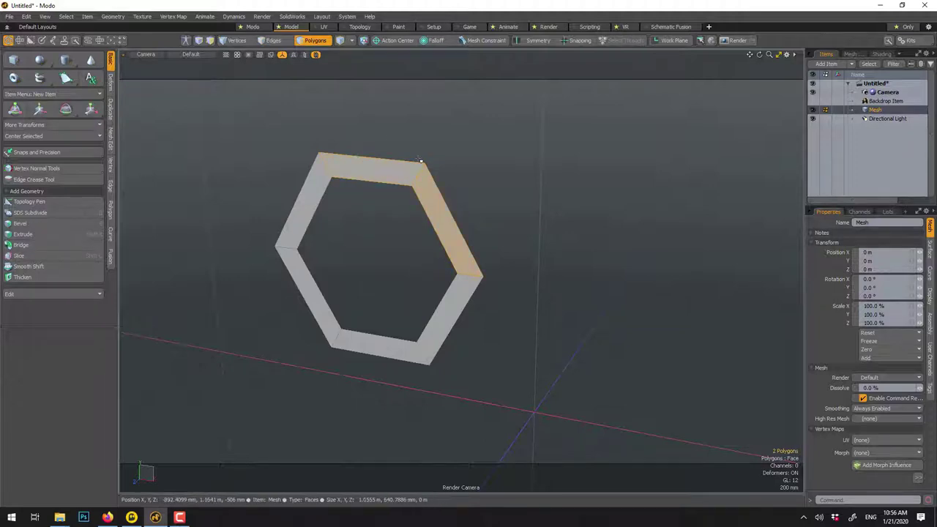
double_click(420, 160)
key(b)
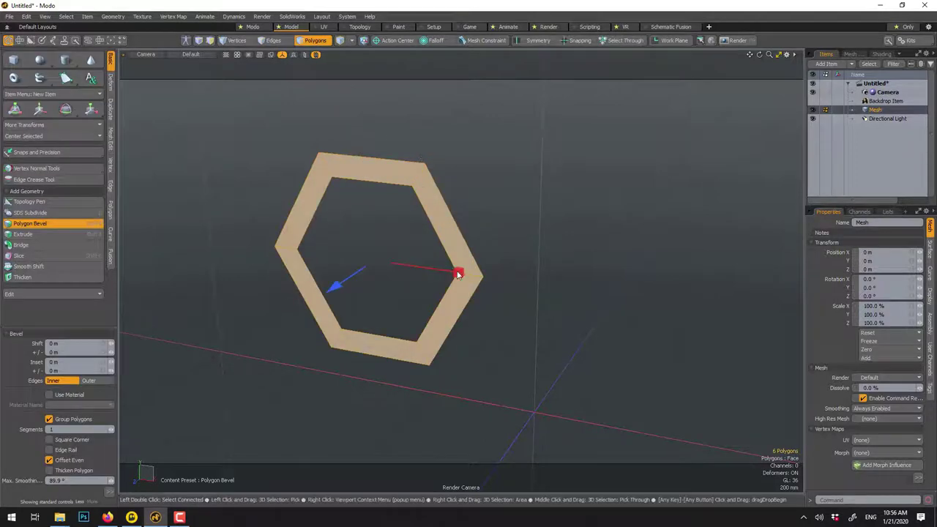
mouse_move(458, 274)
mouse_down()
mouse_move(442, 271)
mouse_move(454, 274)
mouse_up()
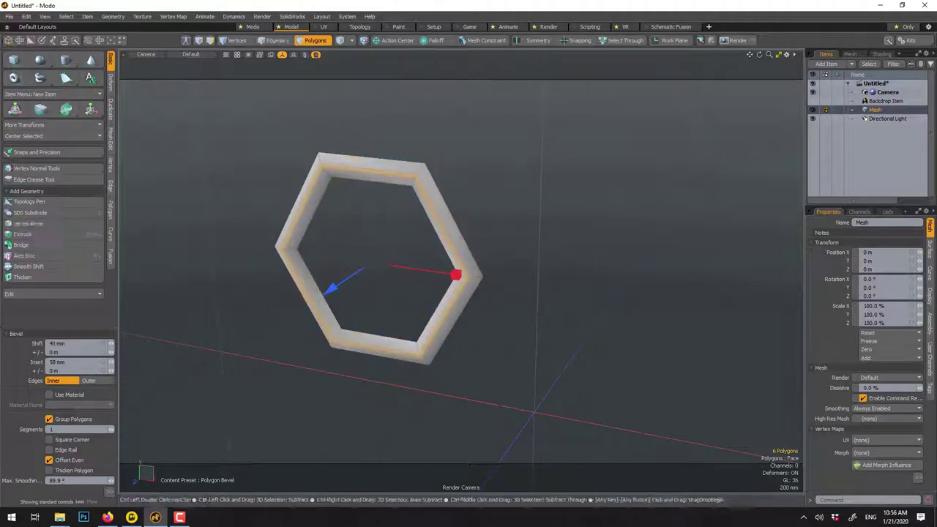
key(ctrl+z)
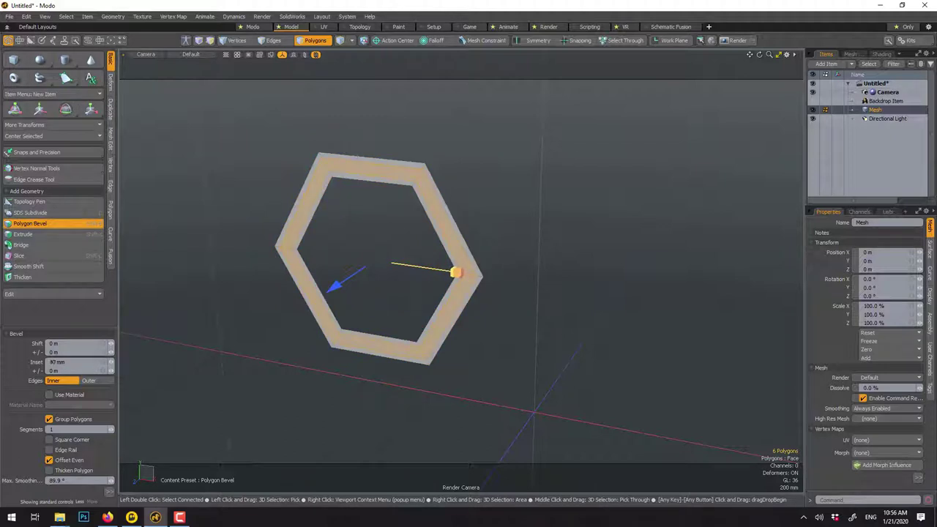
Step: Scale the inset ring faces to 105% in X and Y and move them about 70 mm in Z
key(space)
key(r)
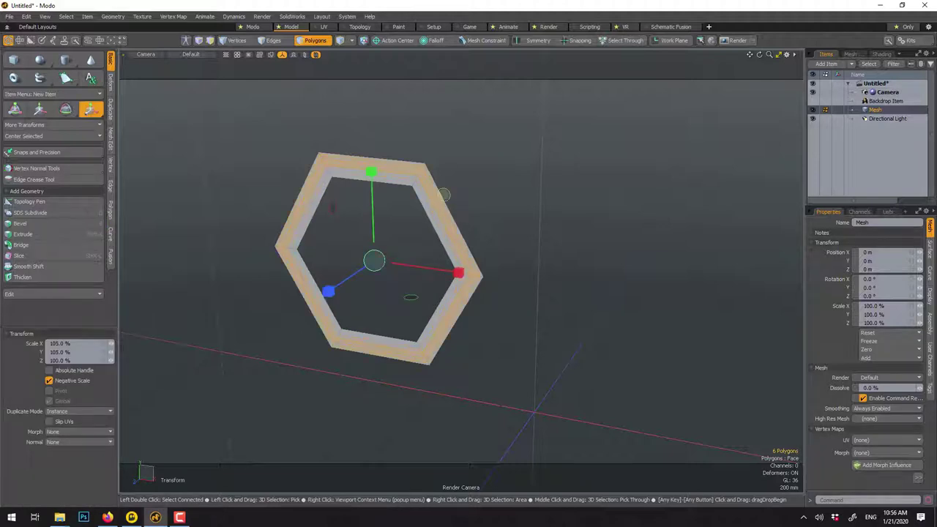
key(space)
key(w)
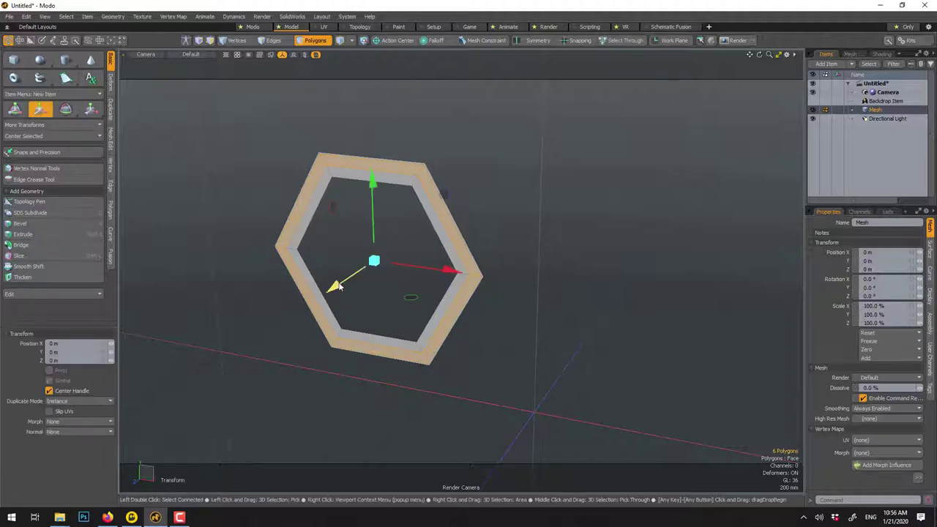
drag(339, 287, 328, 293)
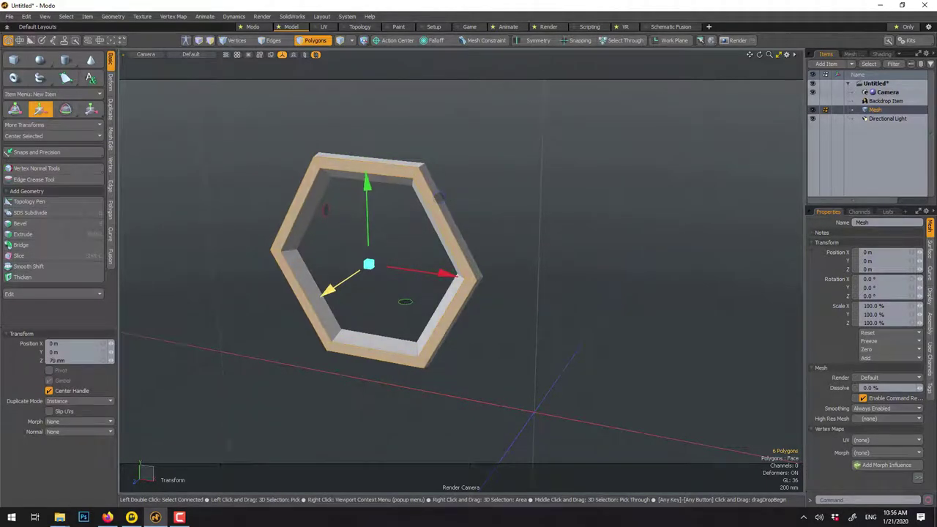
key(q)
click(382, 140)
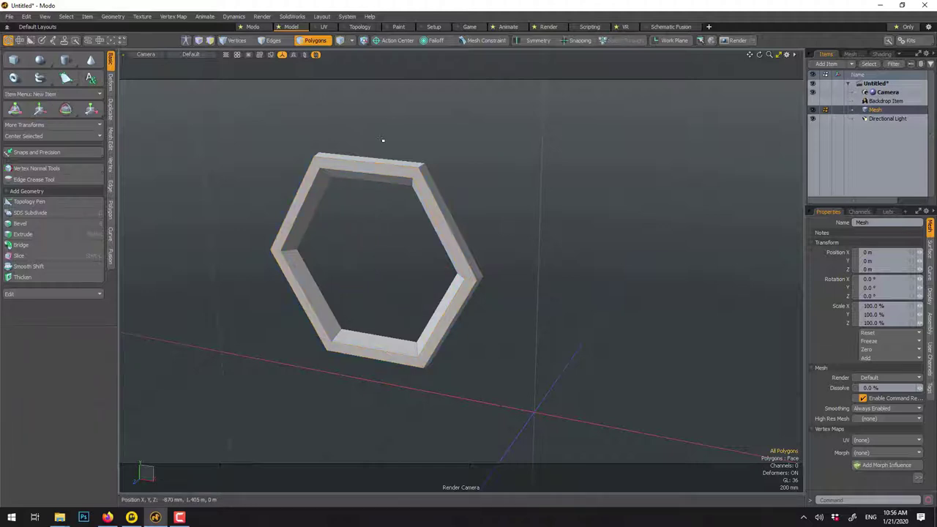
Step: Select the ring's inner and outer rear edge loops and extend them about 825 mm backward along Z with Edge Extend
click(275, 41)
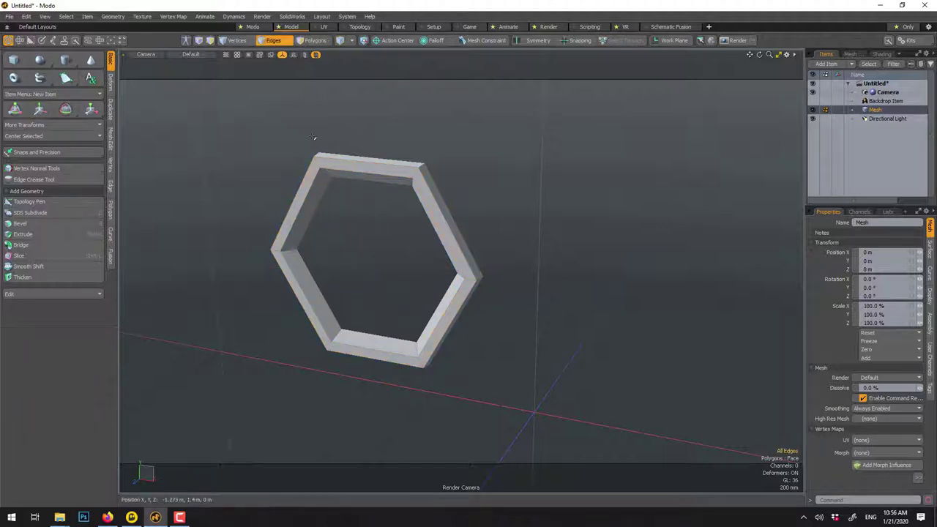
double_click(354, 180)
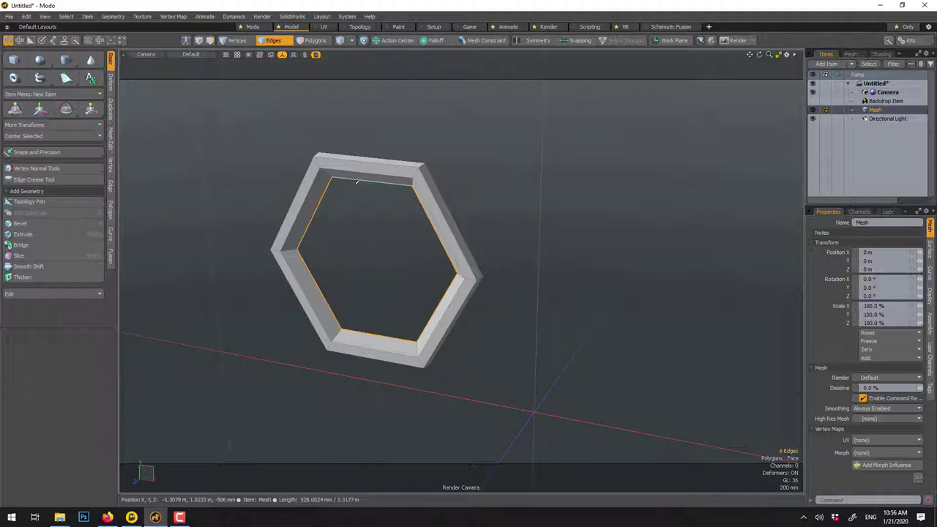
key(ctrl)
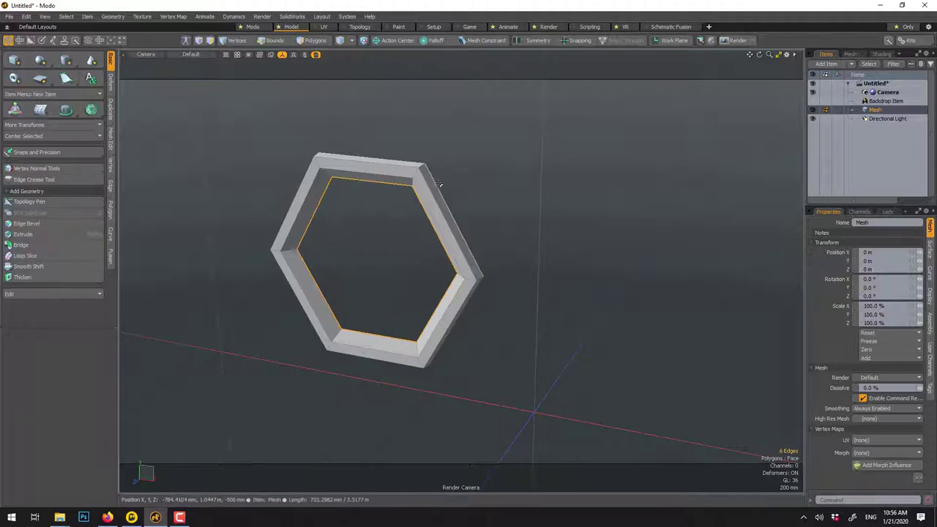
shift+double_click(437, 183)
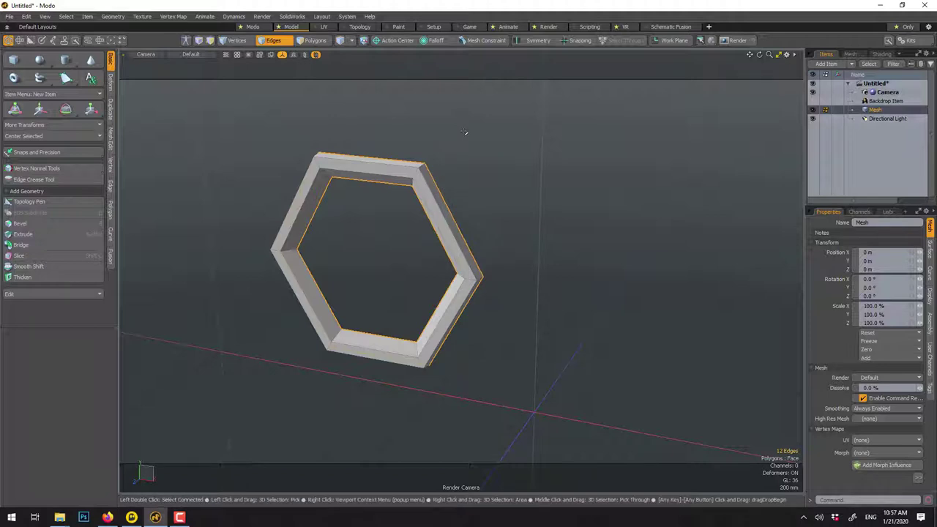
key(z)
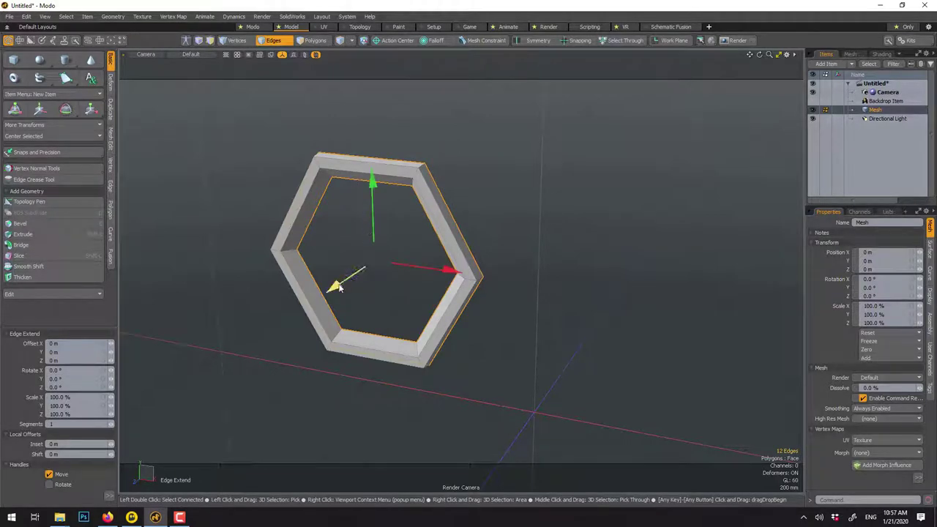
drag(334, 286, 394, 246)
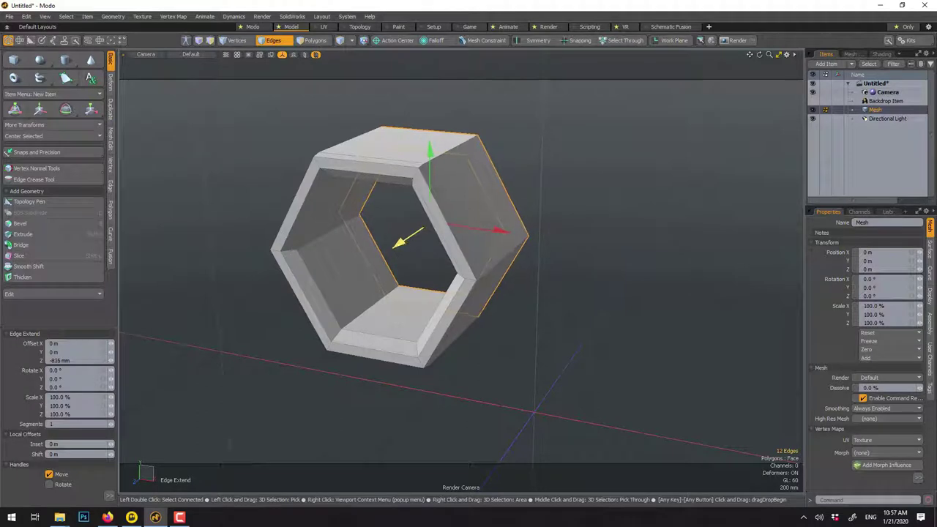
key(space)
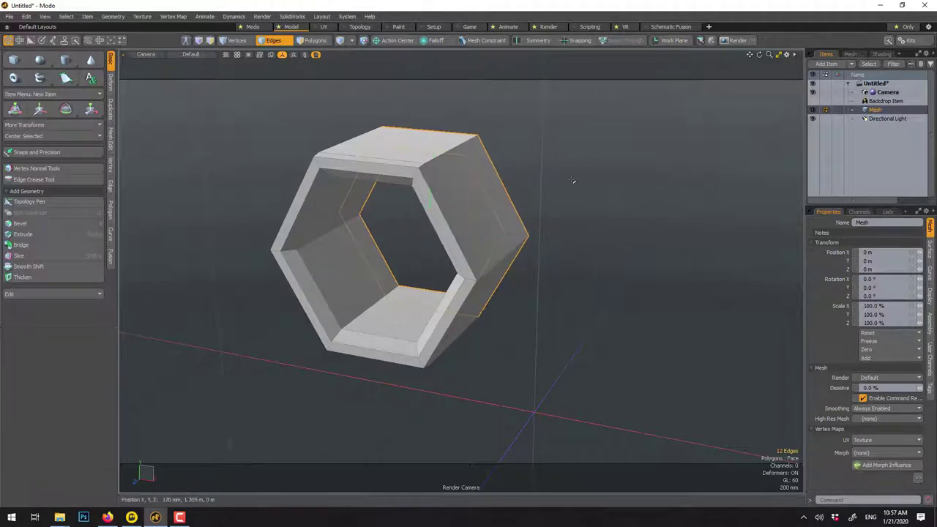
Step: Try capping the cell's two rear edge loops with new polygons, and delete the outer hexagonal cap
alt+drag(515, 194, 315, 189)
alt+shift+drag(539, 262, 424, 241)
key(p)
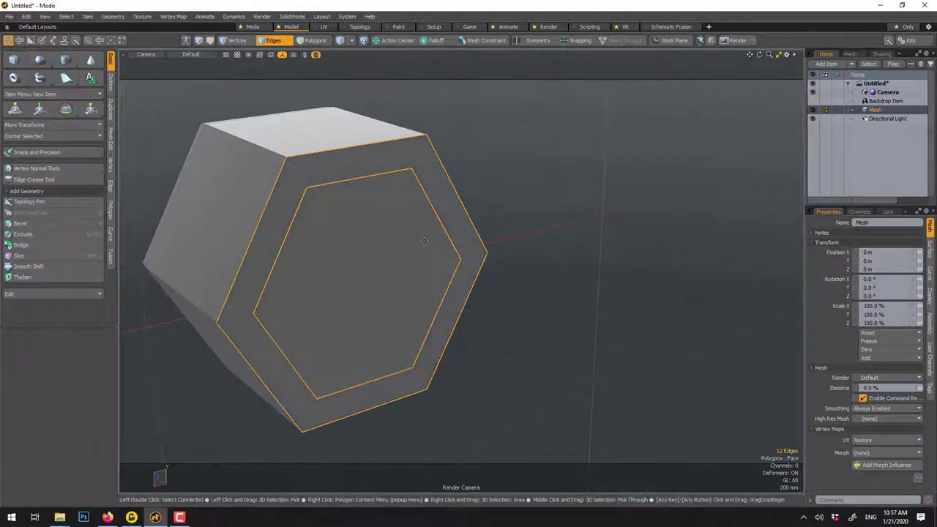
click(314, 41)
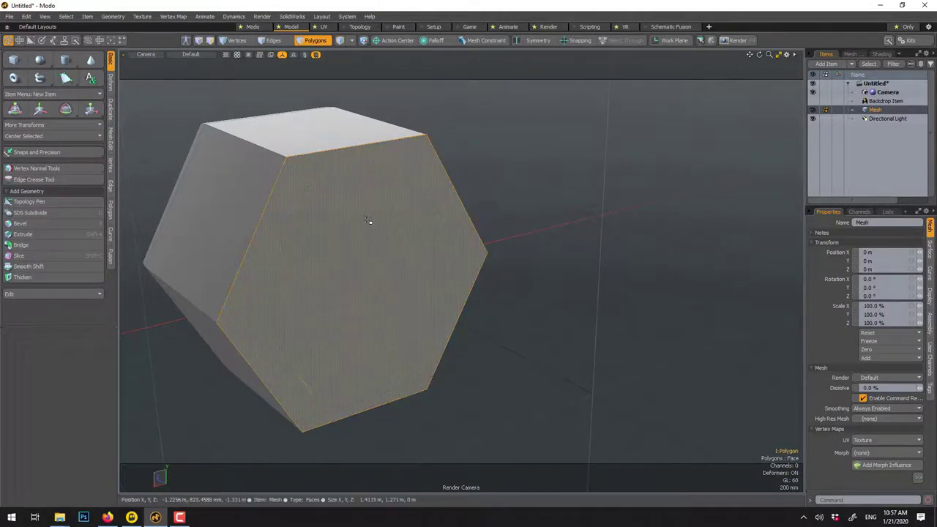
key(Delete)
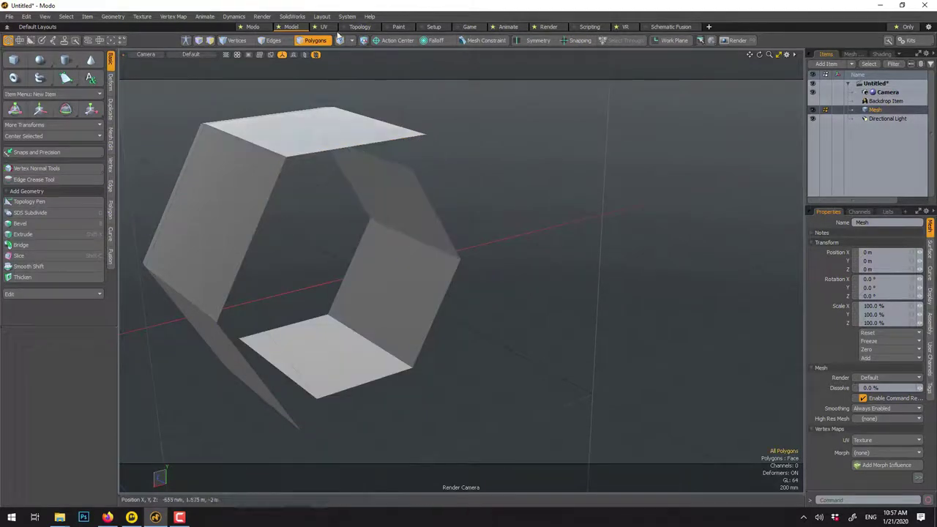
Step: Deselect the rear edge loops and delete the inner hexagonal cap closing the back of the cell
click(271, 41)
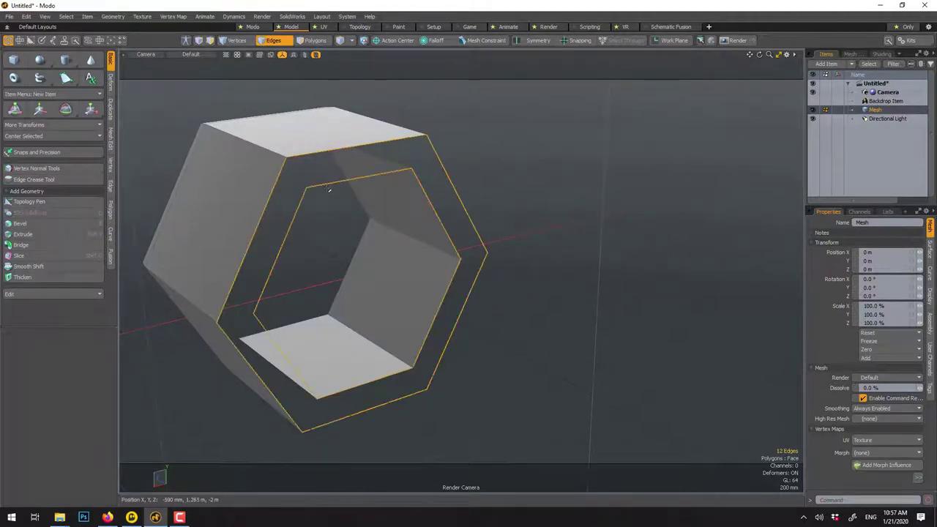
key(Delete)
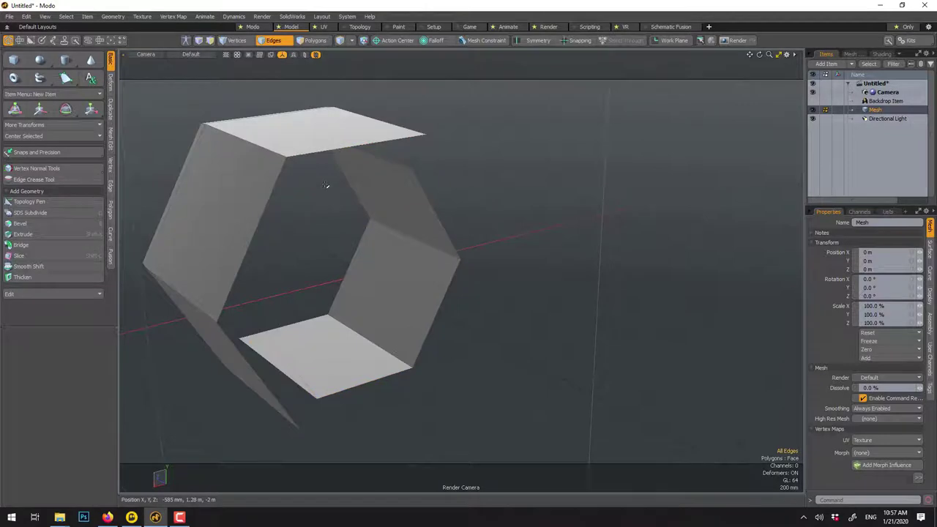
alt+drag(300, 193, 427, 68)
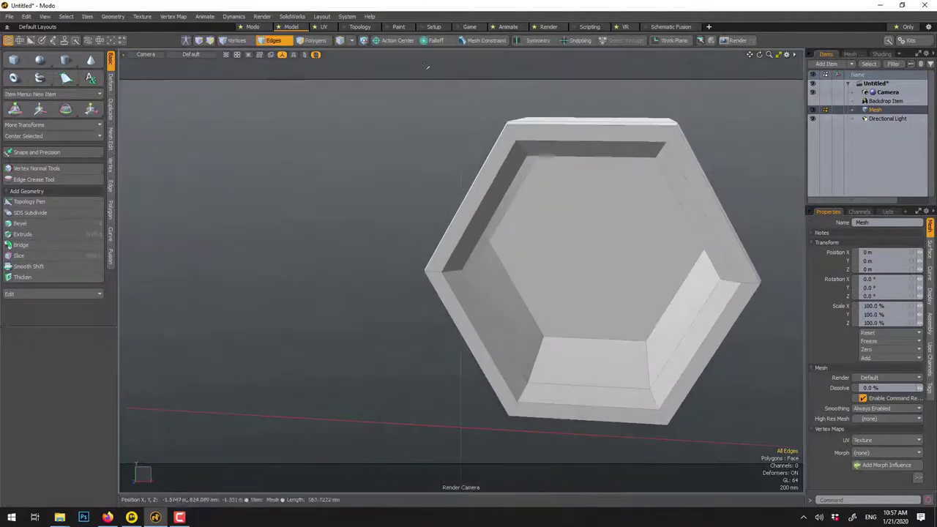
click(315, 40)
click(552, 211)
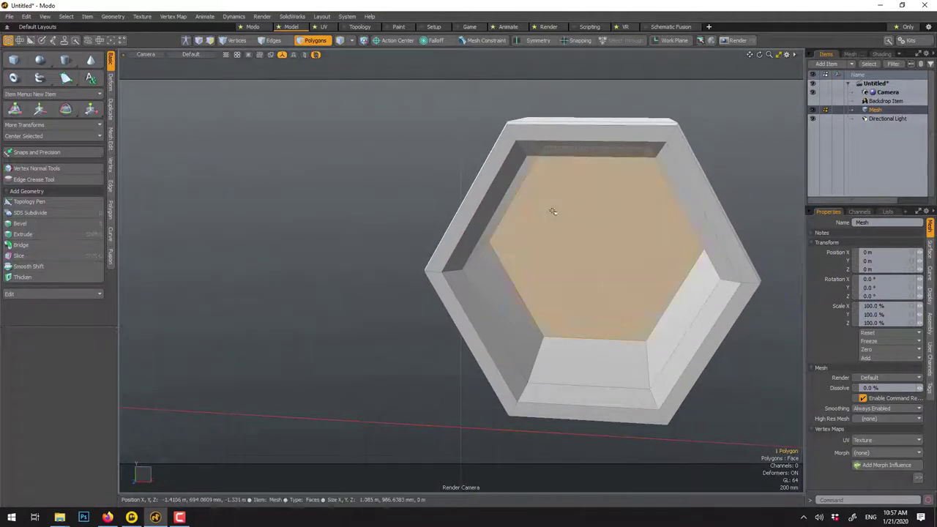
alt+drag(553, 211, 317, 69)
key(Delete)
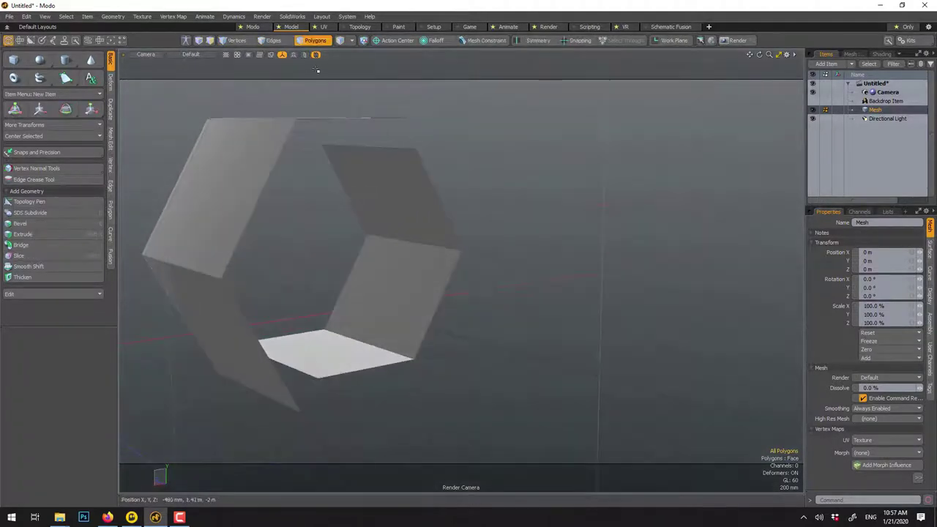
Step: Try closing the cell's inner rear edge loop with a single polygon, undo it, and clear the edge selection
alt+drag(349, 138, 370, 154)
click(368, 150)
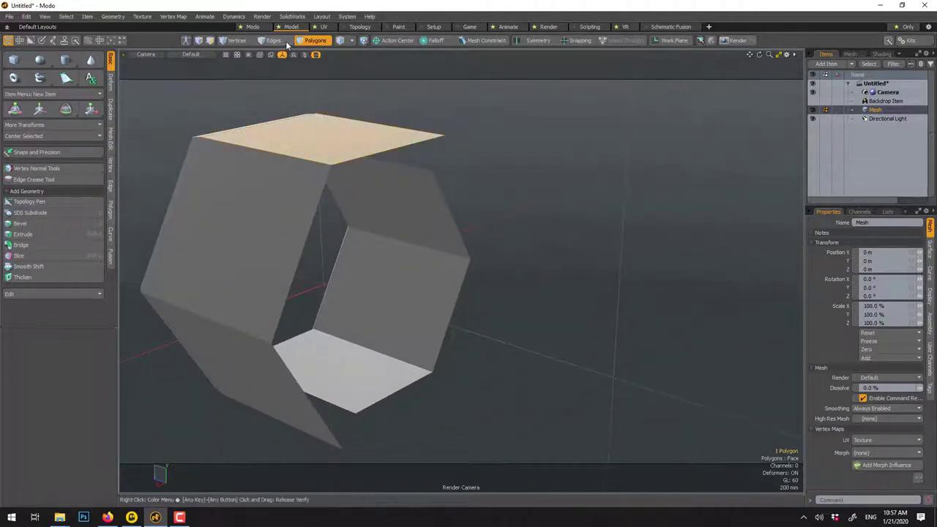
click(274, 40)
alt+drag(393, 132, 628, 159)
double_click(628, 159)
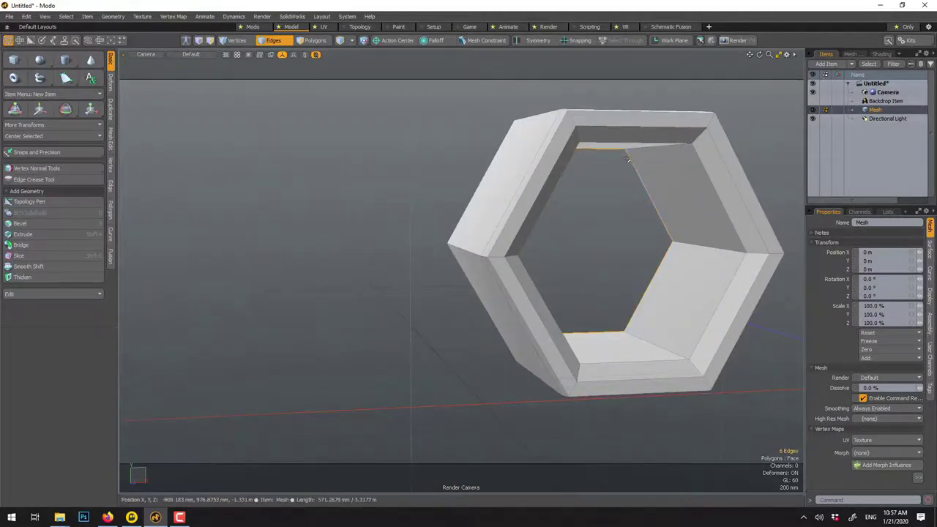
key(p)
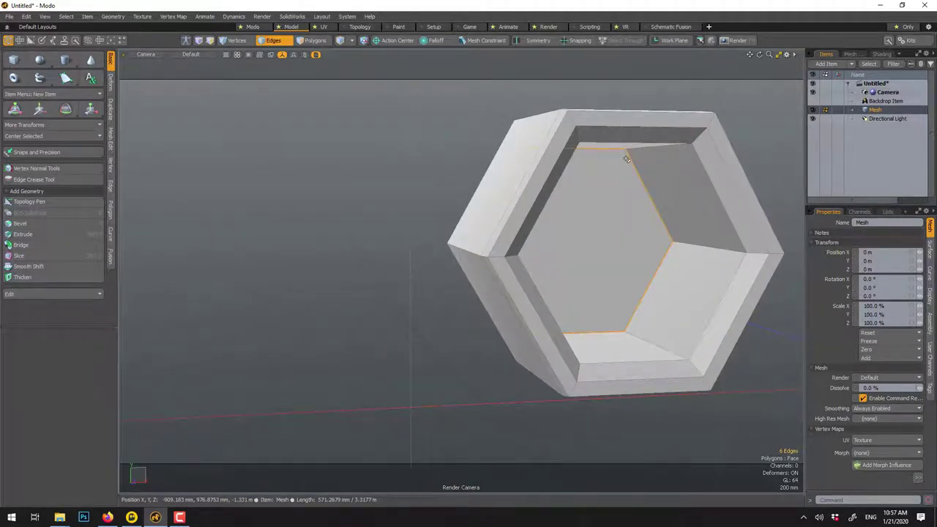
key(ctrl+z)
click(388, 116)
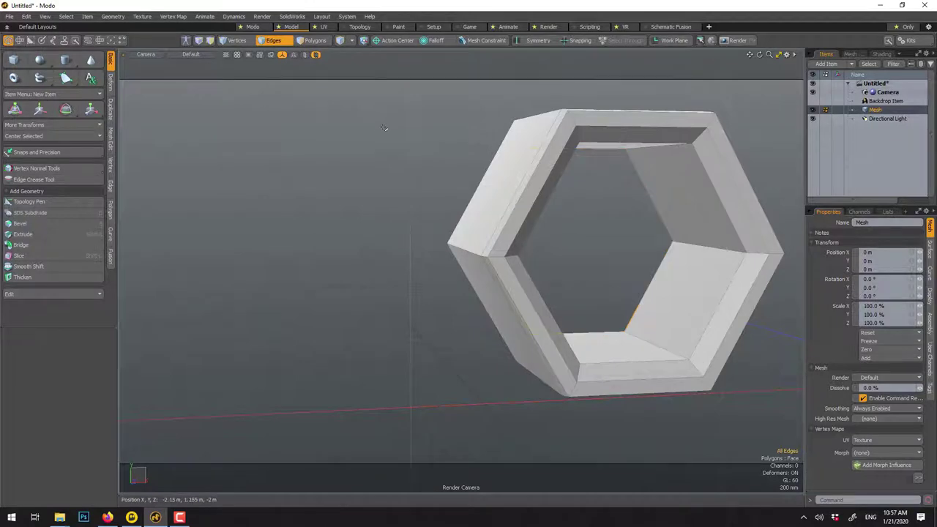
Step: Select the outer and inner rear edge loops and bridge them with 0 segments to close the wall's rear face
alt+drag(384, 129, 722, 168)
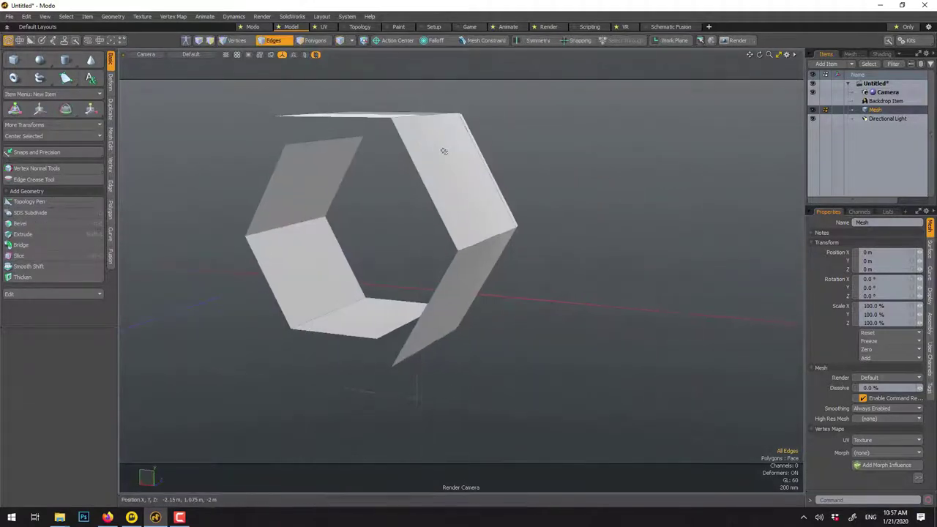
double_click(405, 143)
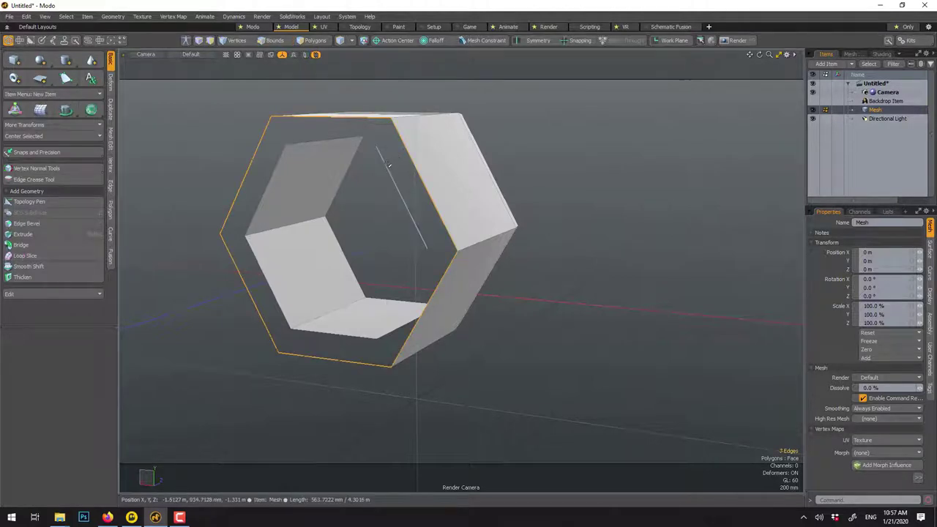
shift+double_click(388, 165)
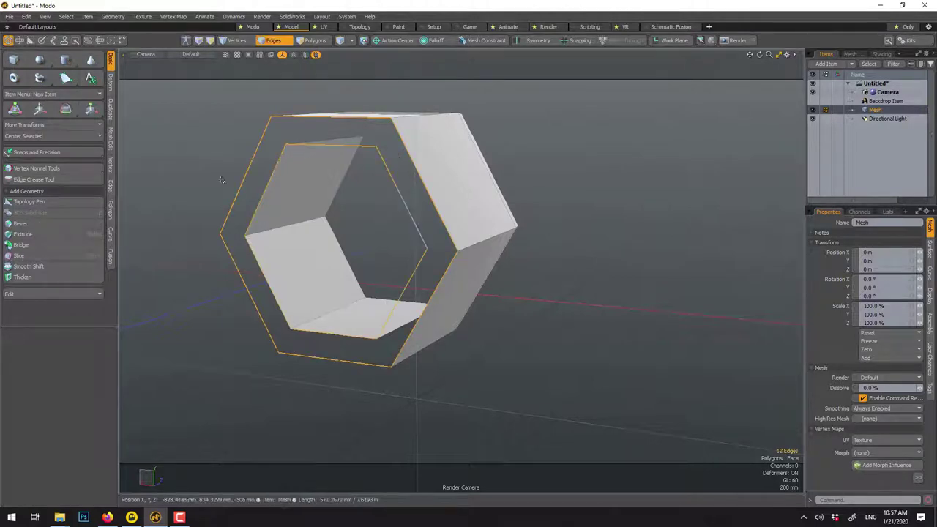
click(72, 246)
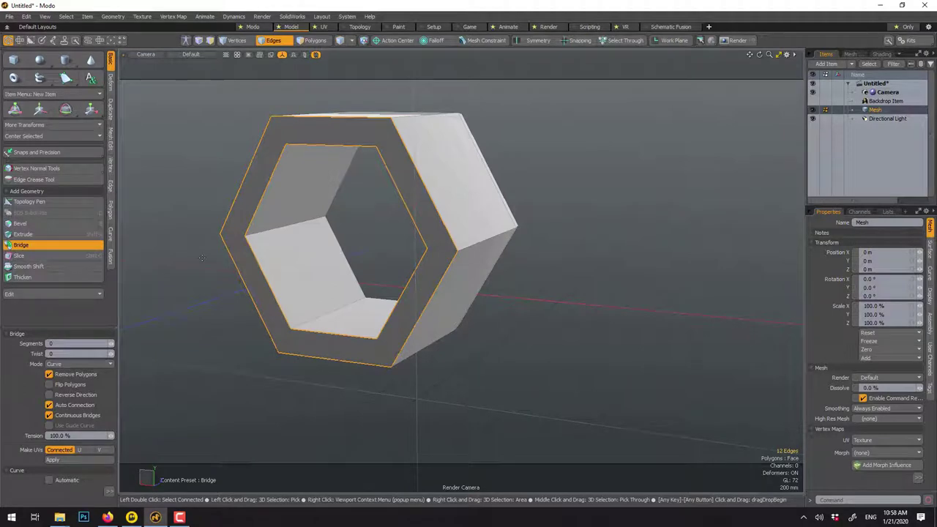
key(space)
click(228, 160)
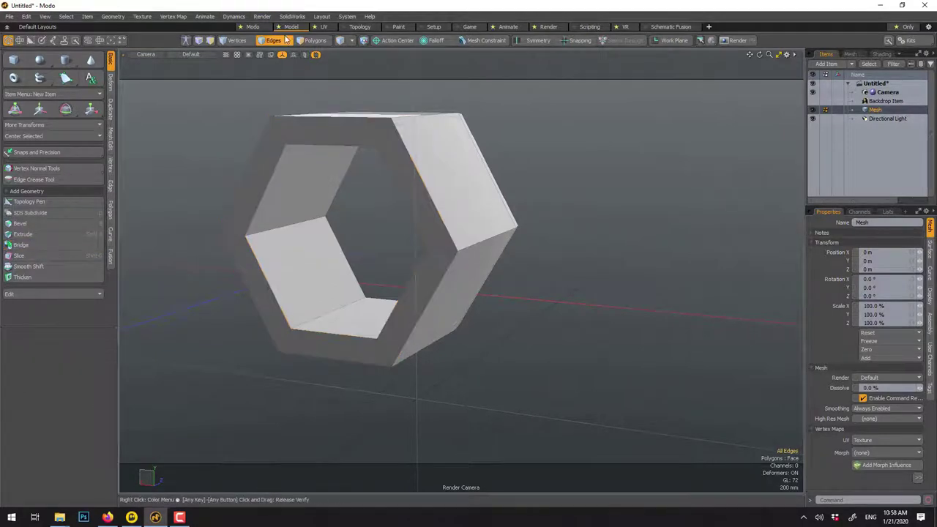
Step: Duplicate the finished cell as an item and place the copy in the front view at about 1.055 m X and 615 mm Y
click(285, 41)
key(5)
alt+drag(599, 208, 273, 225)
alt+drag(479, 162, 628, 183)
scroll(510, 212, down, 2)
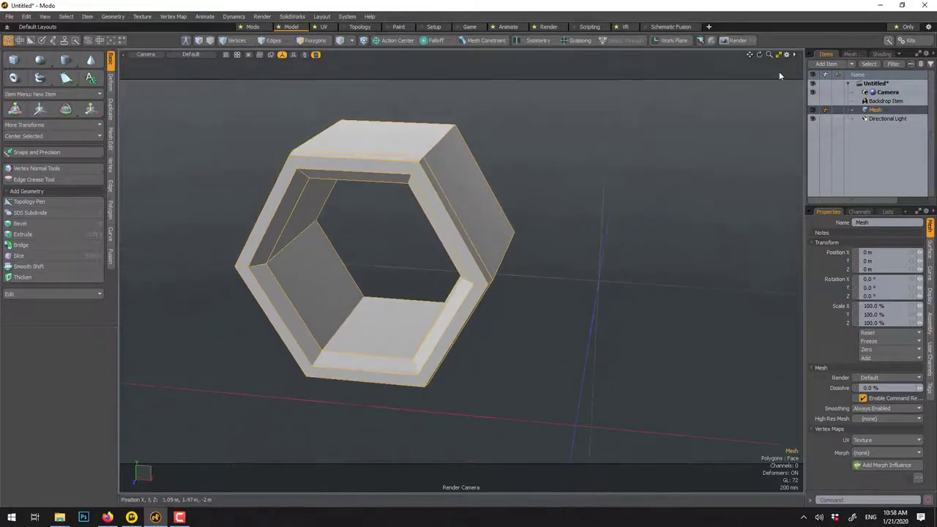
click(777, 55)
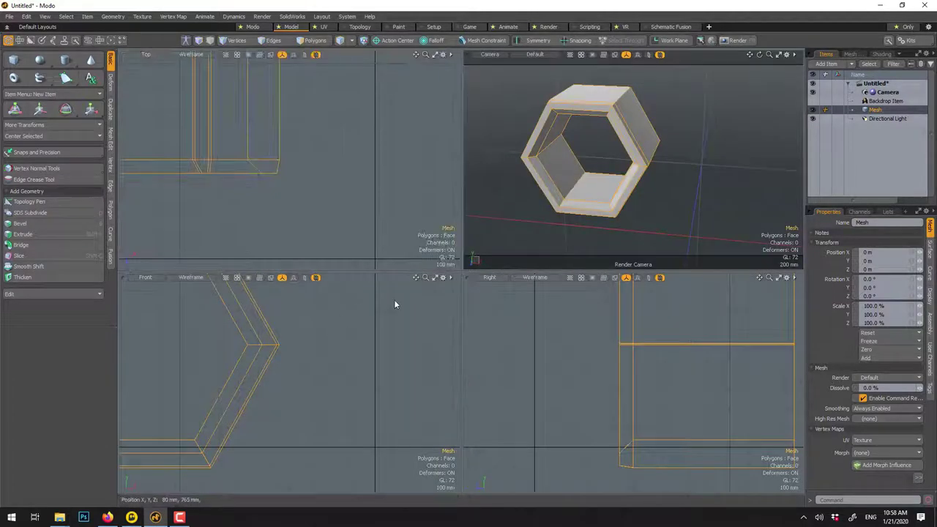
click(435, 277)
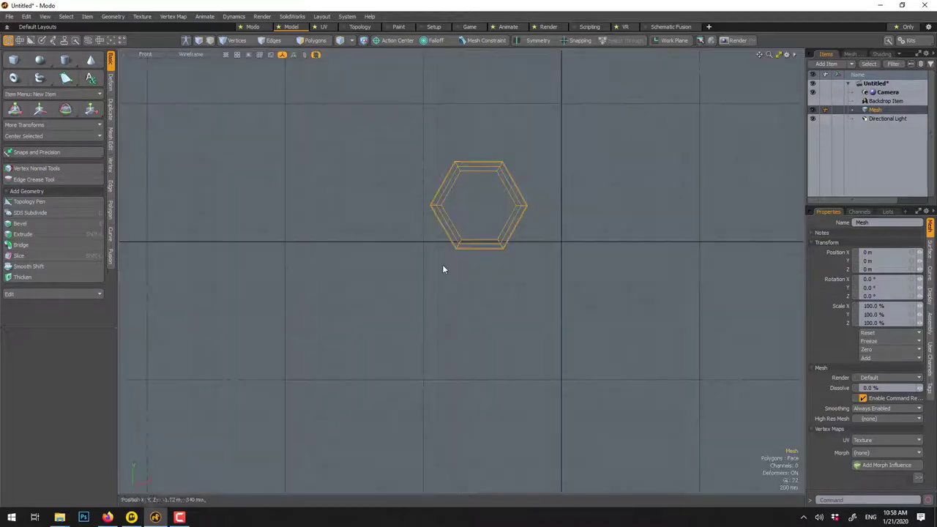
alt+shift+drag(442, 265, 344, 307)
scroll(397, 266, up, 2)
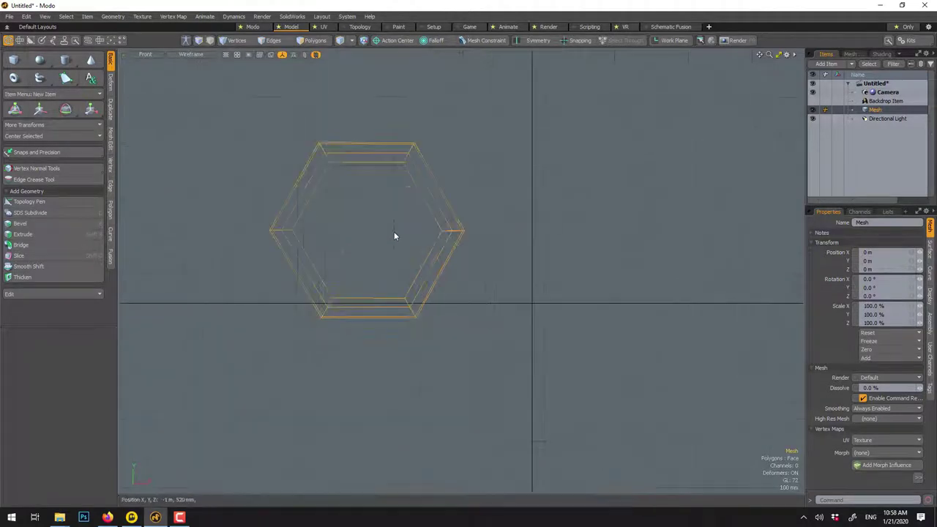
key(shift+d)
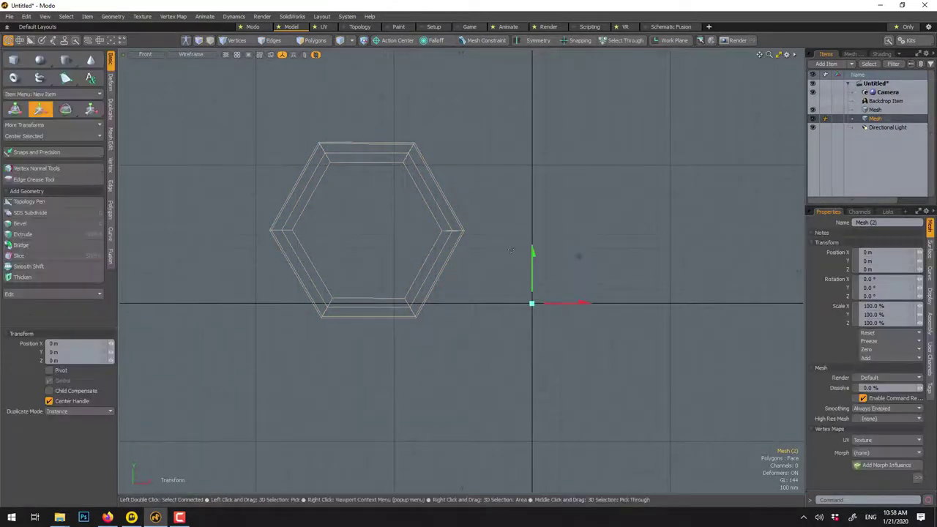
drag(582, 259, 725, 171)
Step: Fine-tune the duplicate cell's position to about 1.049 m in X and 637 mm in Y against the original's slanted wall
scroll(530, 163, up, 3)
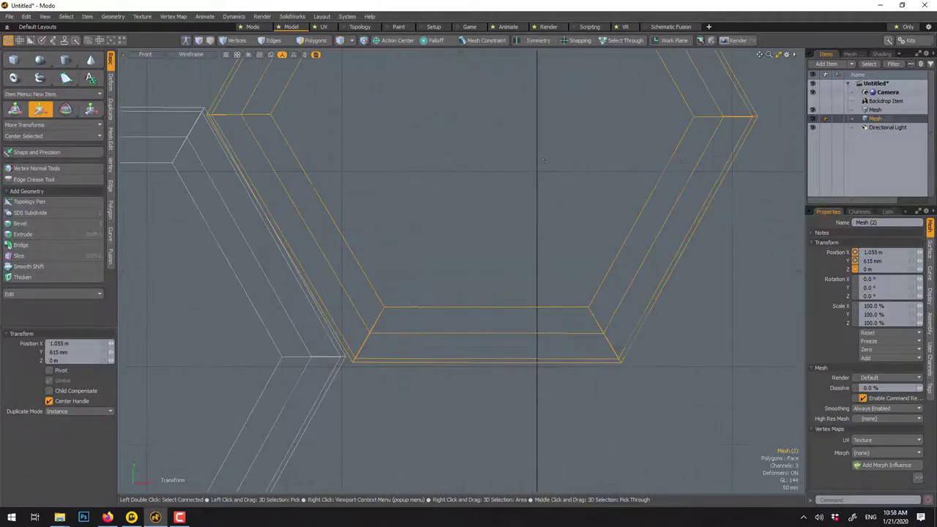
drag(329, 189, 328, 181)
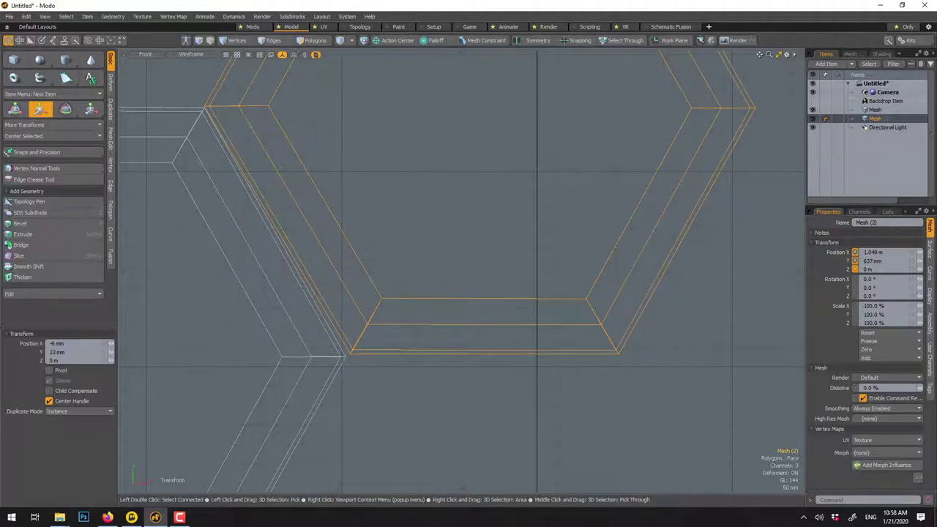
key(q)
scroll(330, 189, down, 12)
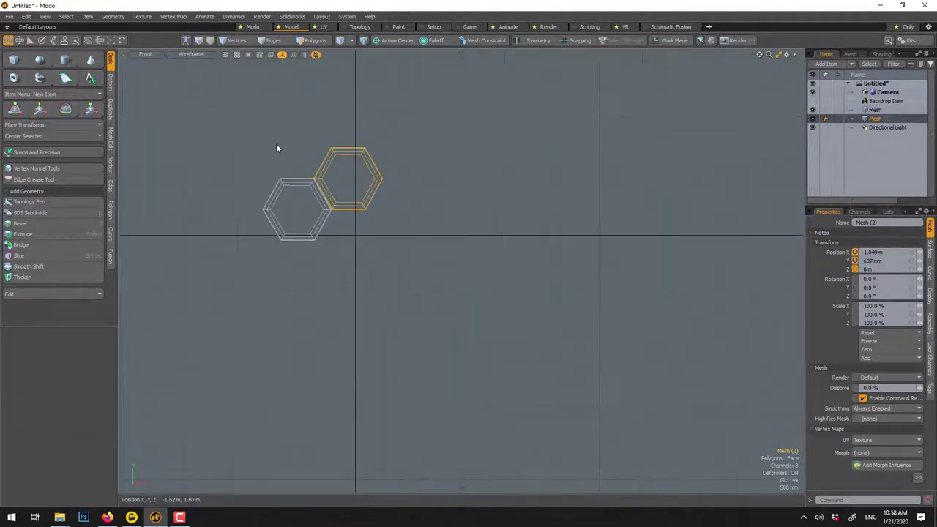
Step: Select both hexagon cell meshes and merge them into one mesh with Transform Compensation enabled
click(276, 146)
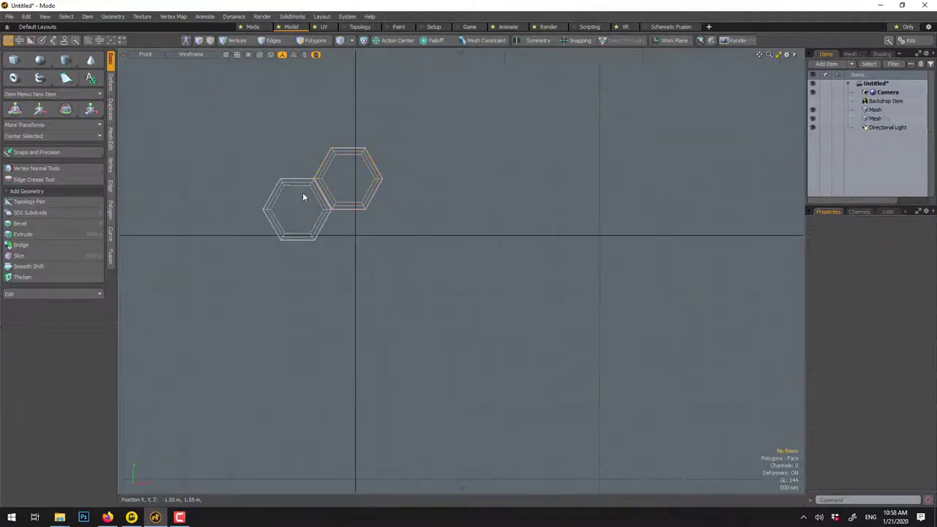
click(312, 239)
shift+click(342, 209)
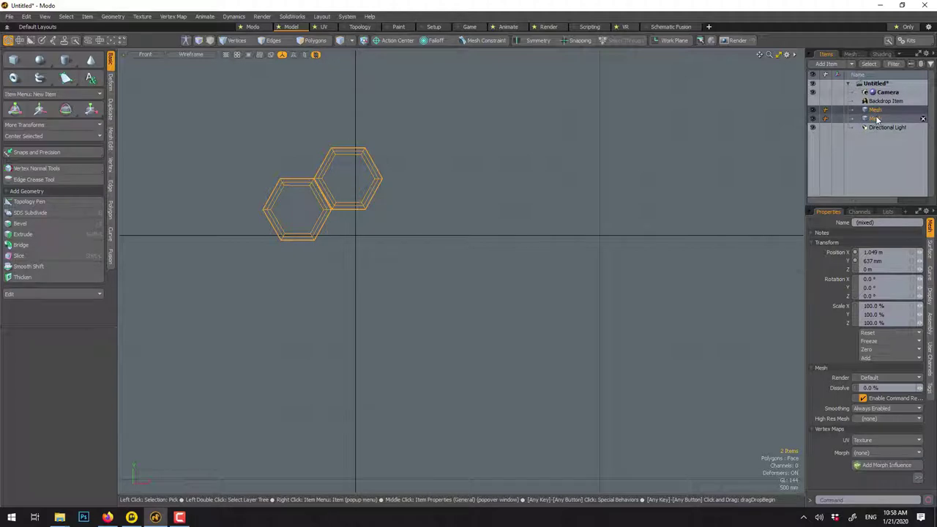
right_click(840, 119)
click(864, 292)
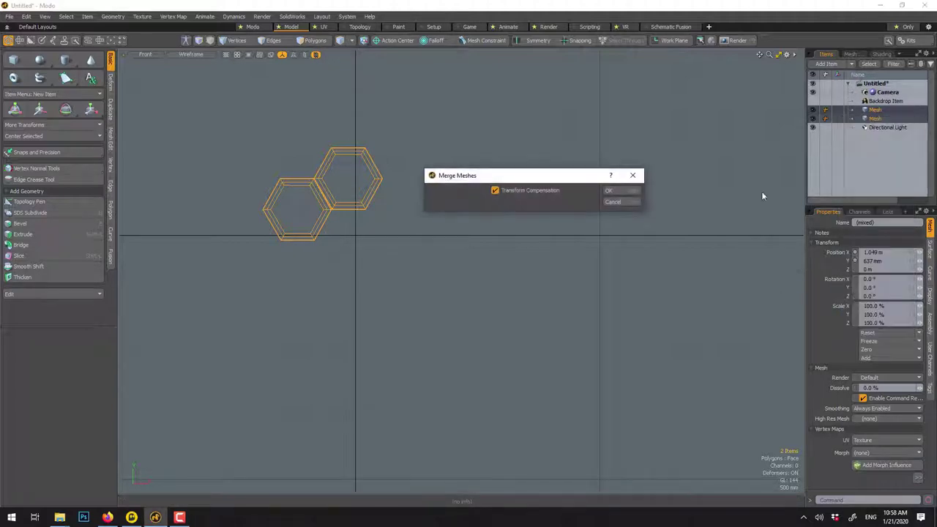
click(608, 192)
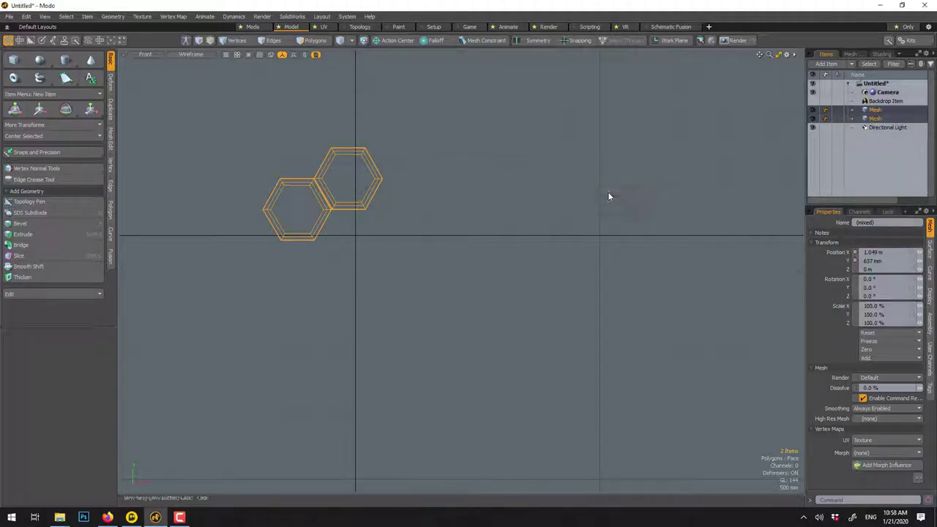
Step: Try a regular array of the merged mesh with counts 2, 1, 2 and a 2.4605 m X offset, and undo it
click(111, 110)
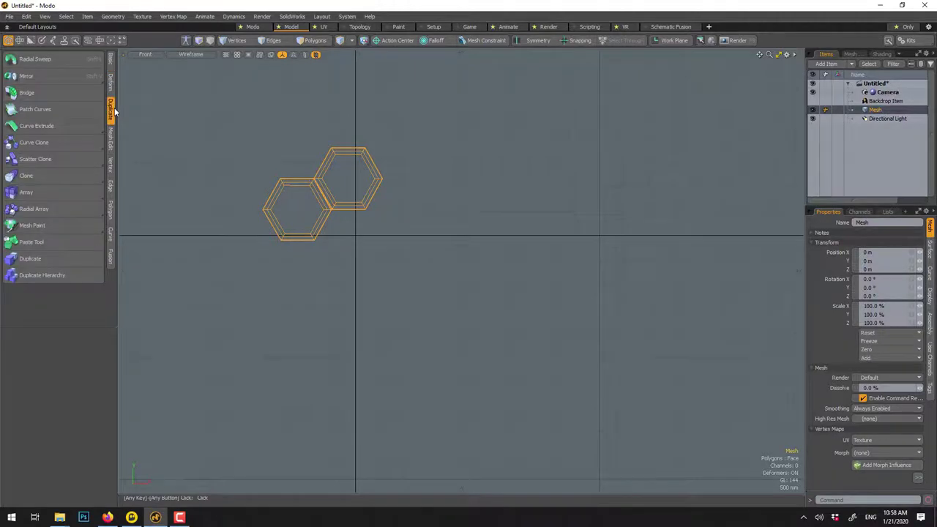
click(66, 196)
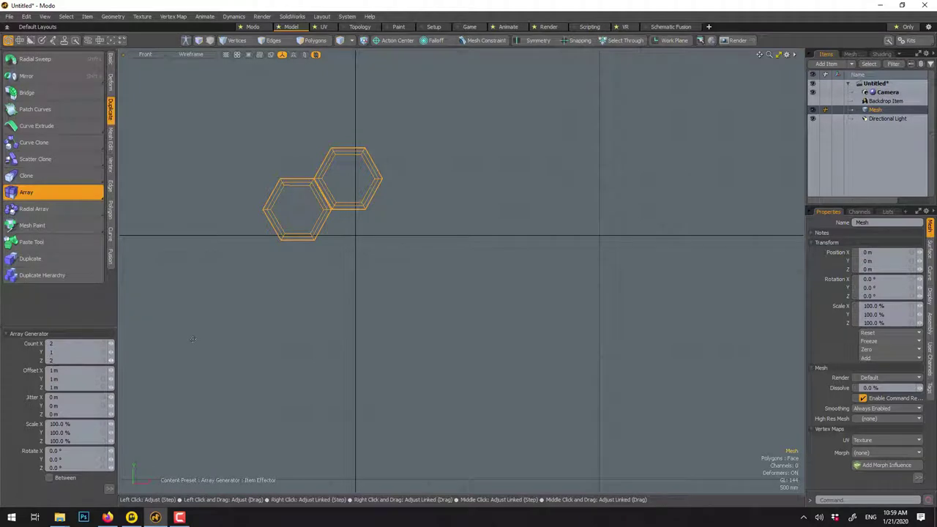
drag(390, 268, 405, 253)
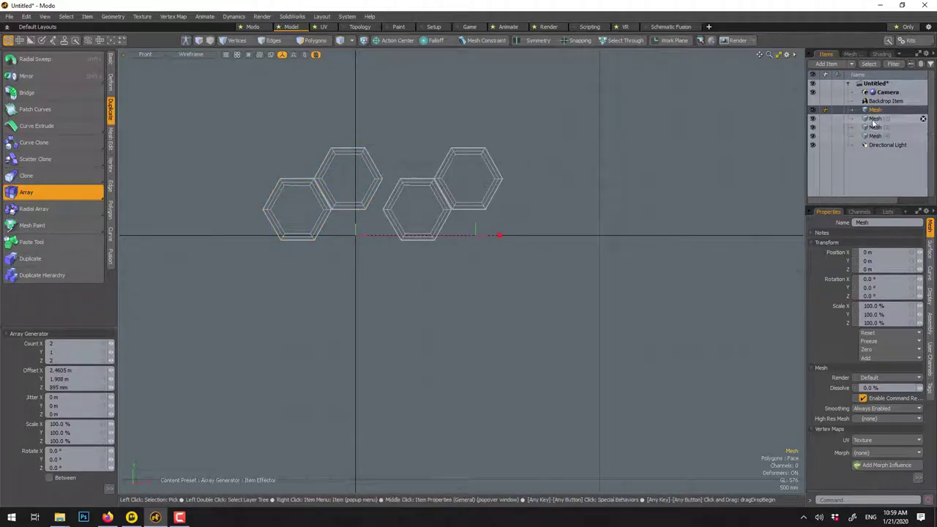
key(ctrl+z)
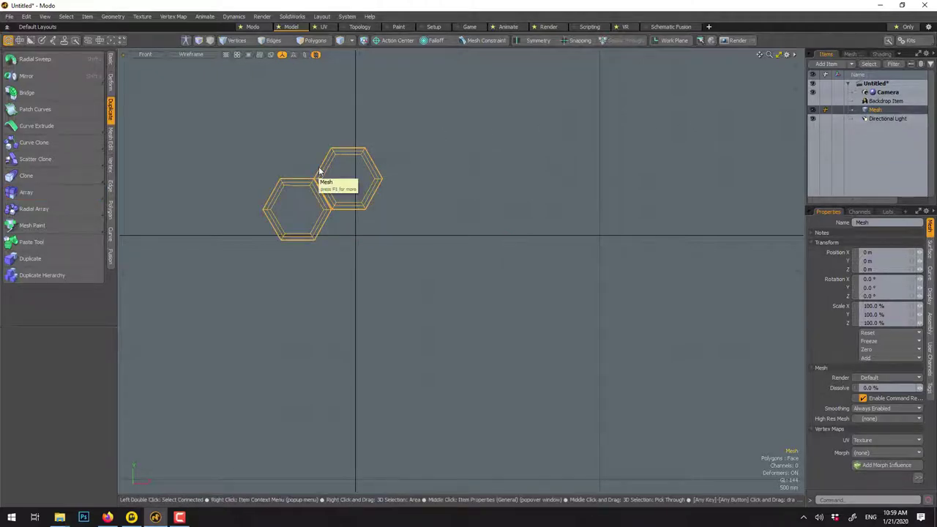
Step: Create an Instance Array of the merged cell pair with a count of 4 in X, 2 in Y and 1 in Z
key(alt)
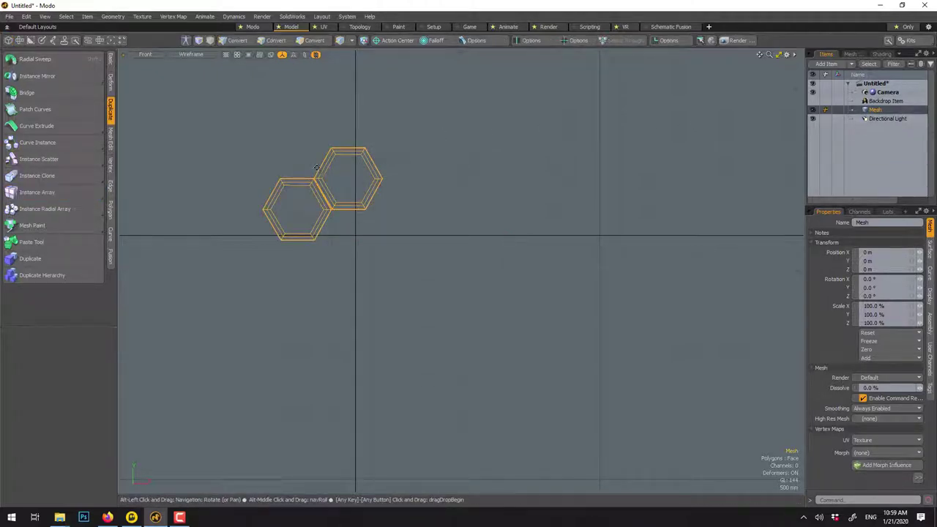
ctrl+click(33, 192)
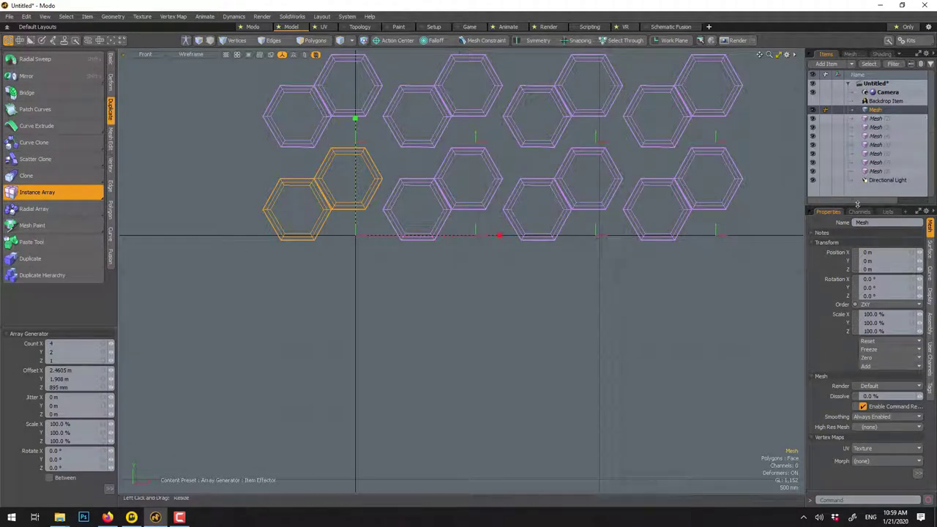
scroll(650, 309, down, 2)
alt+shift+drag(607, 315, 485, 336)
scroll(427, 286, up, 1)
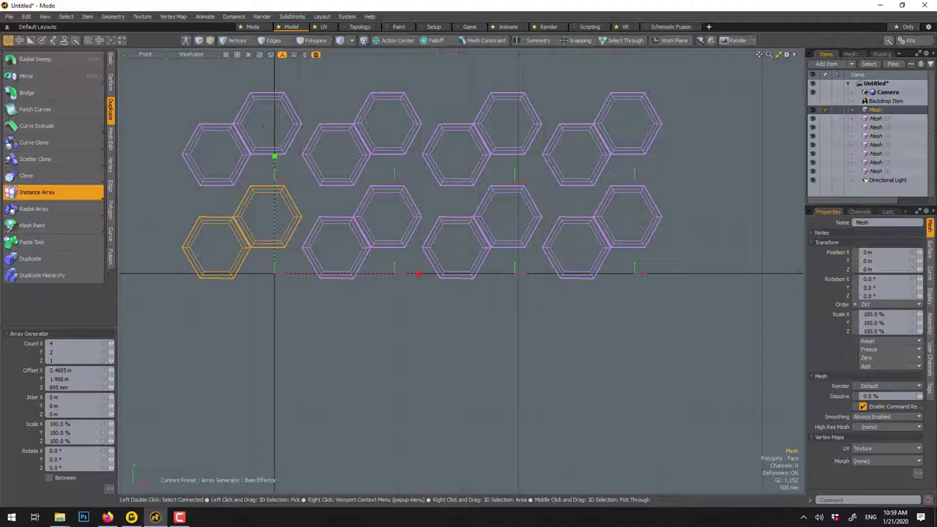
Step: Tighten the instance array's offsets to about 2.0855 m in X and 1.303 m in Y
drag(275, 157, 274, 177)
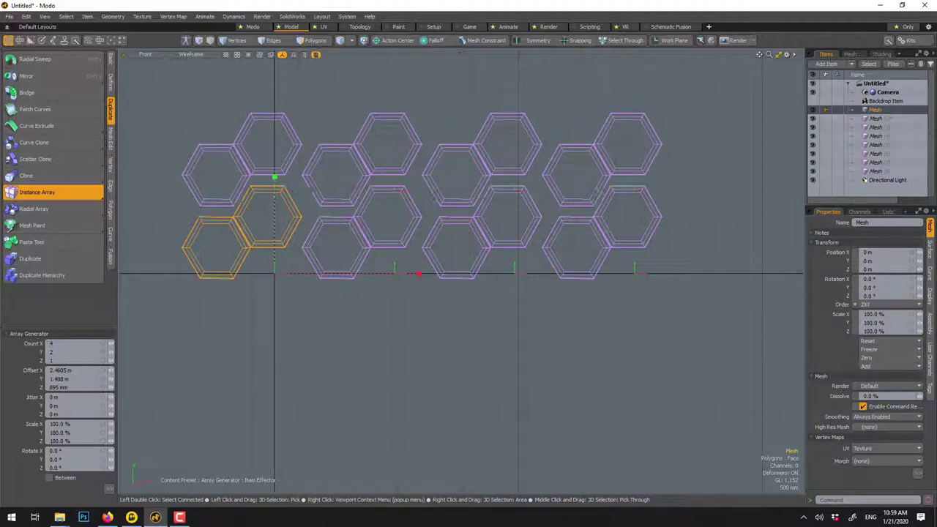
scroll(295, 167, up, 3)
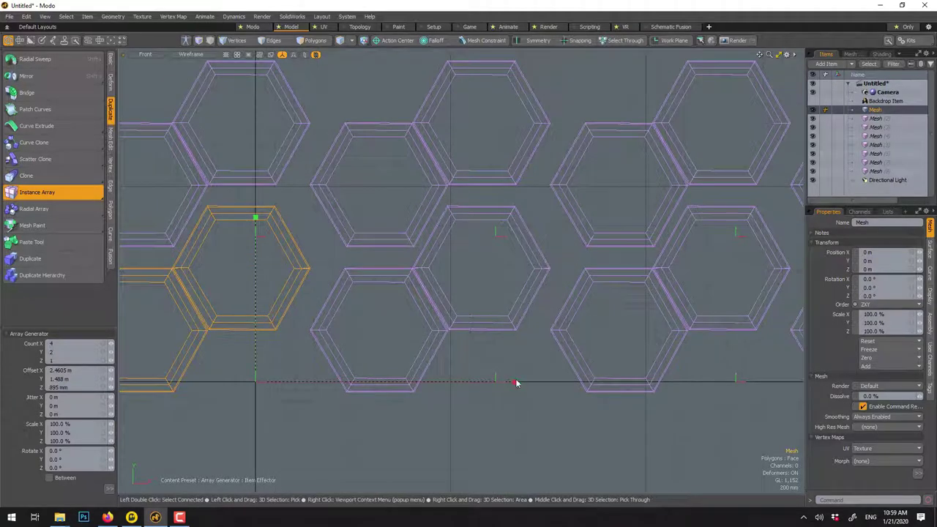
drag(517, 383, 478, 381)
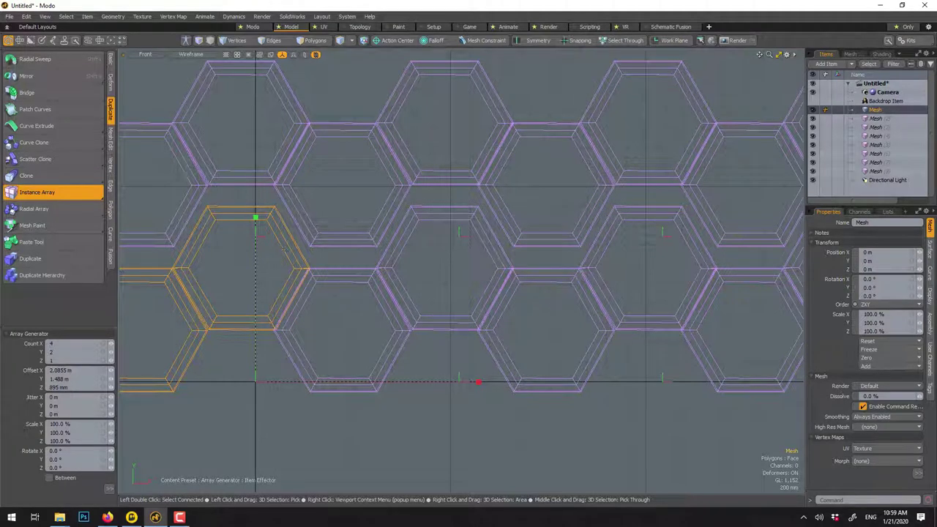
drag(256, 217, 256, 235)
Step: Refine the array offsets to about 1.281 m in Y and 2.1005 m in X so neighbouring cells meet evenly
scroll(256, 237, up, 3)
scroll(256, 238, up, 2)
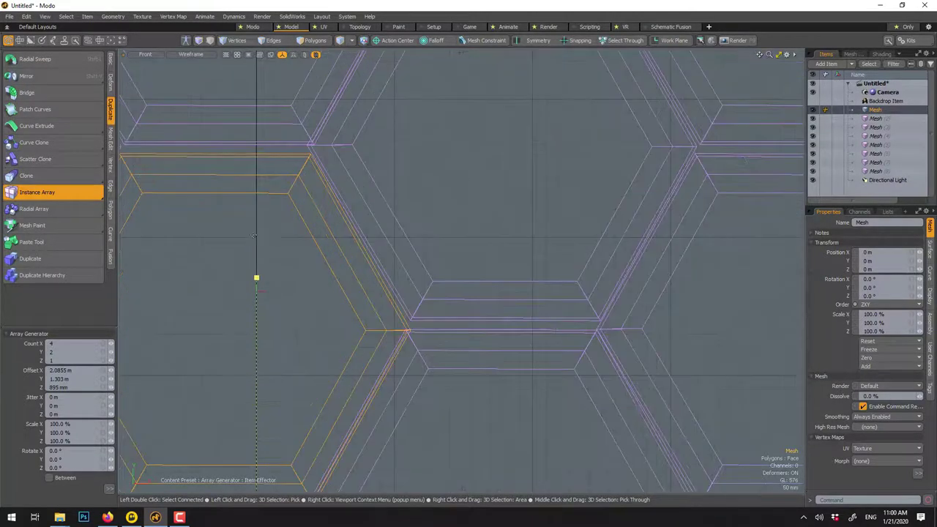
drag(257, 279, 257, 284)
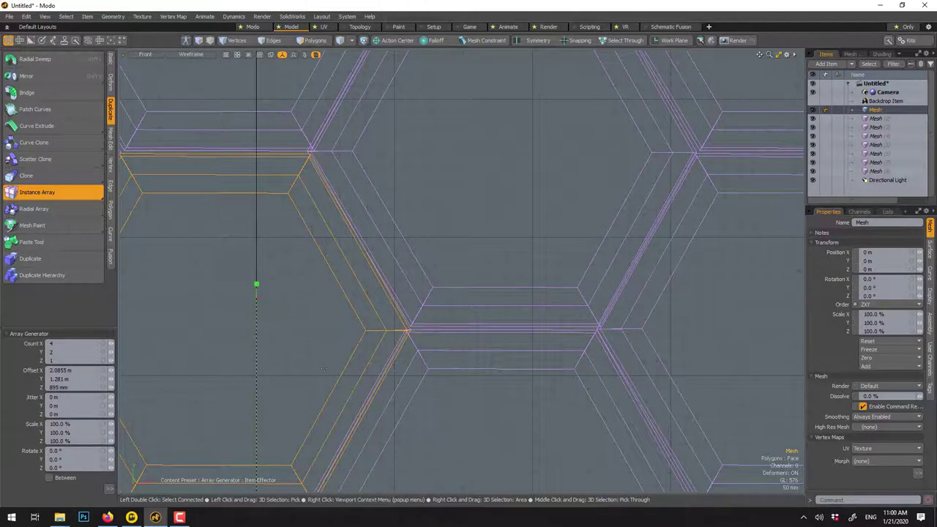
scroll(323, 369, down, 3)
alt+drag(362, 430, 361, 295)
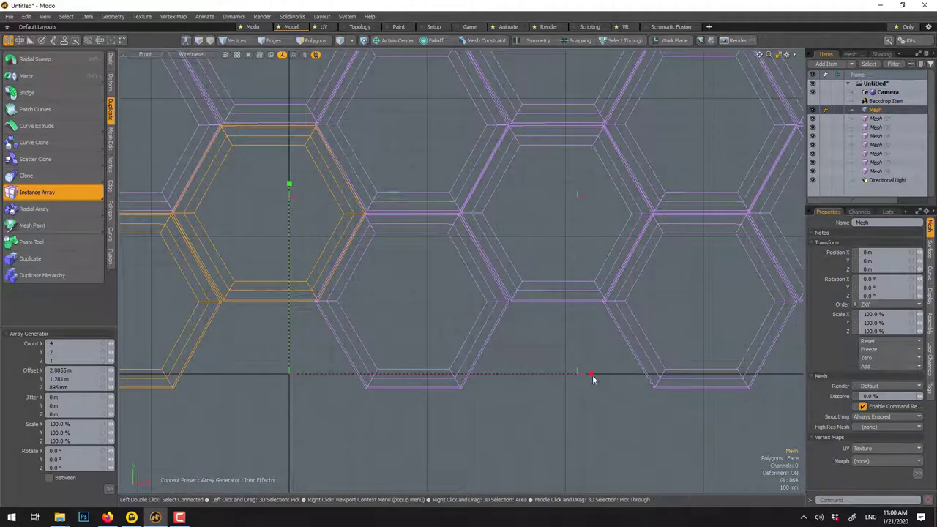
drag(593, 379, 593, 374)
scroll(593, 375, down, 5)
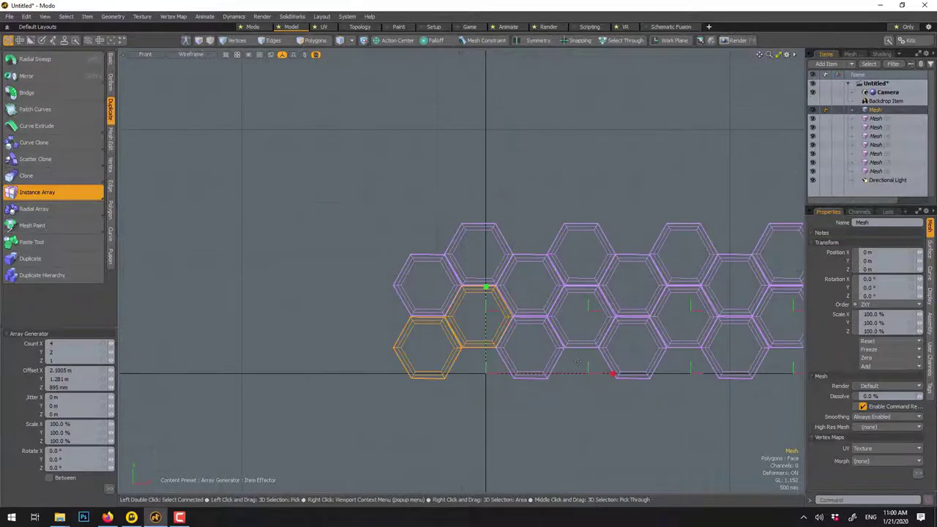
Step: Group the original cell-pair mesh with all of its array instances and rename the group as Orang
key(space)
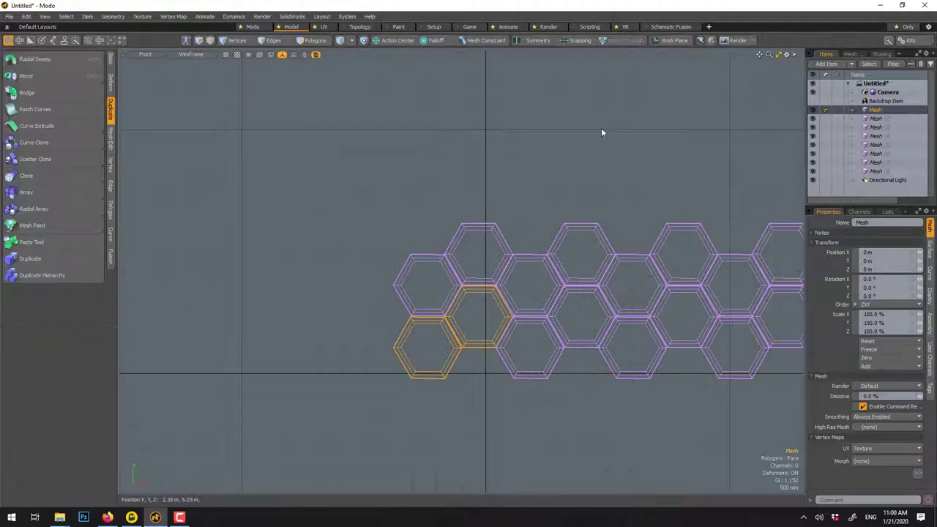
shift+click(878, 171)
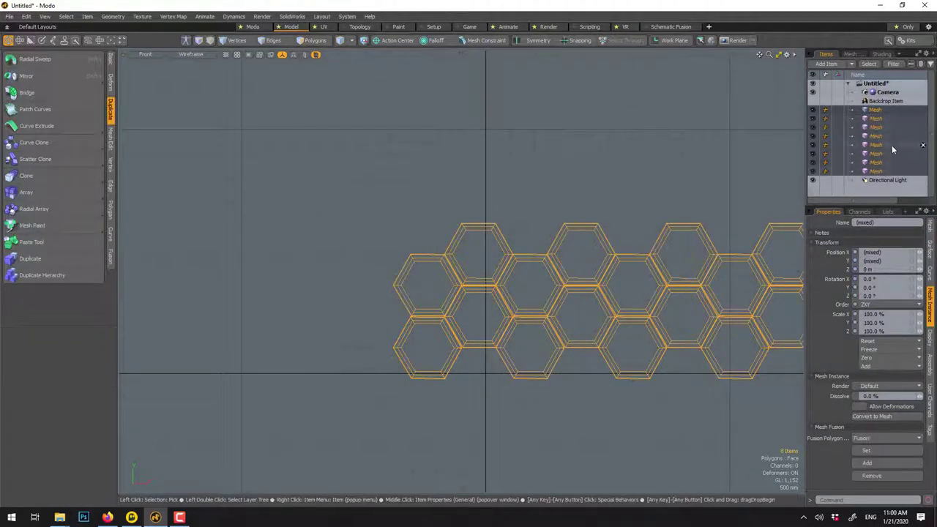
key(ctrl+g)
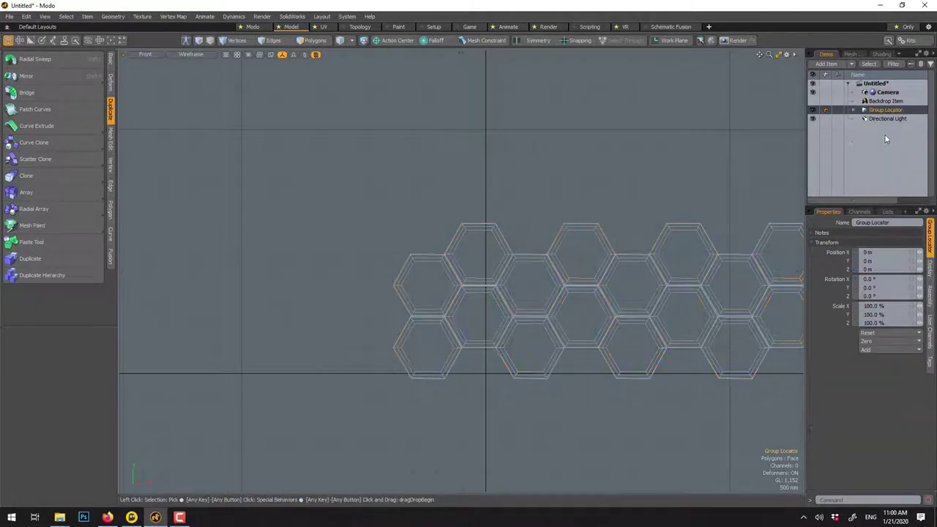
double_click(881, 111)
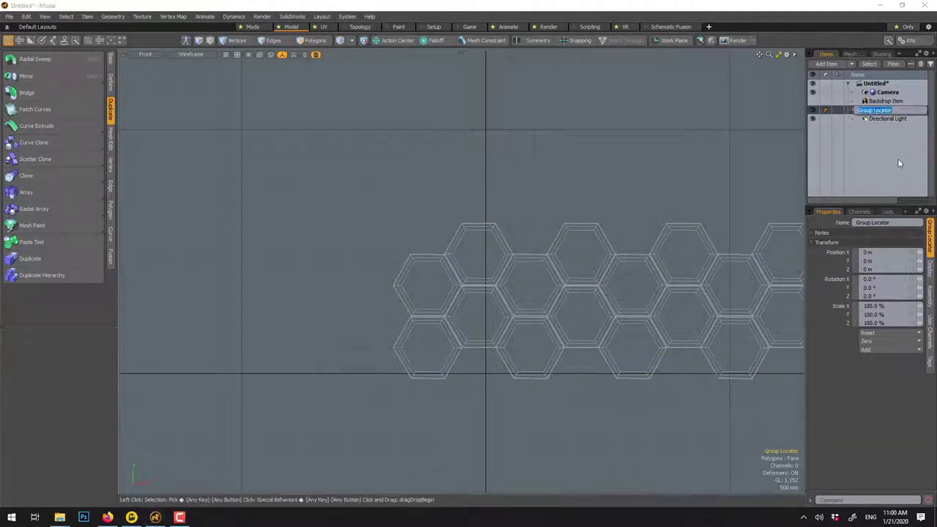
text(Origi)
text(ng)
key(Return)
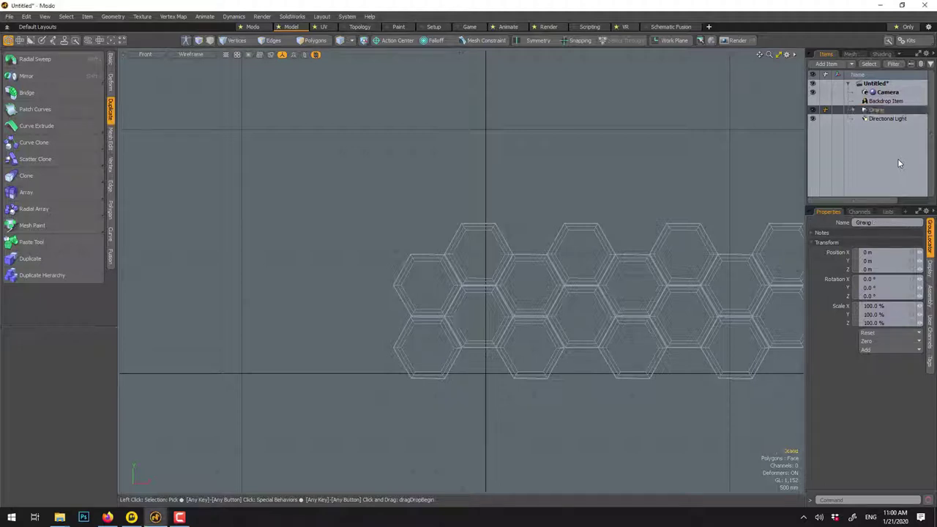
Step: Duplicate the original mesh inside the Orang group and move the copy out of the group, above it in the item list
click(864, 110)
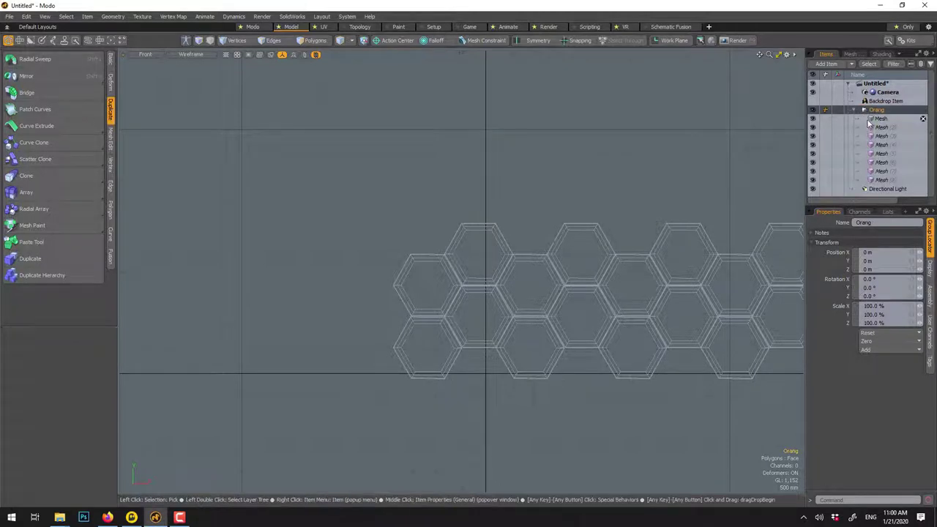
click(880, 119)
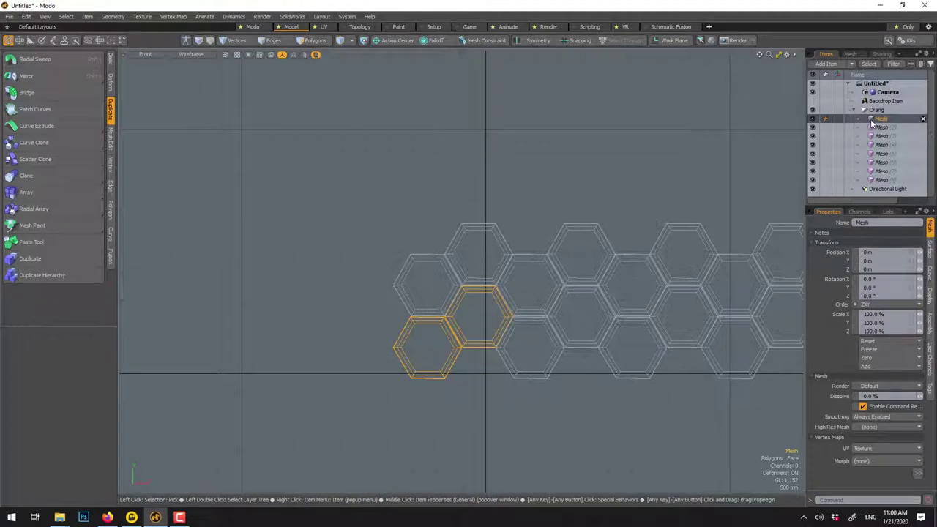
key(ctrl)
key(ctrl+d)
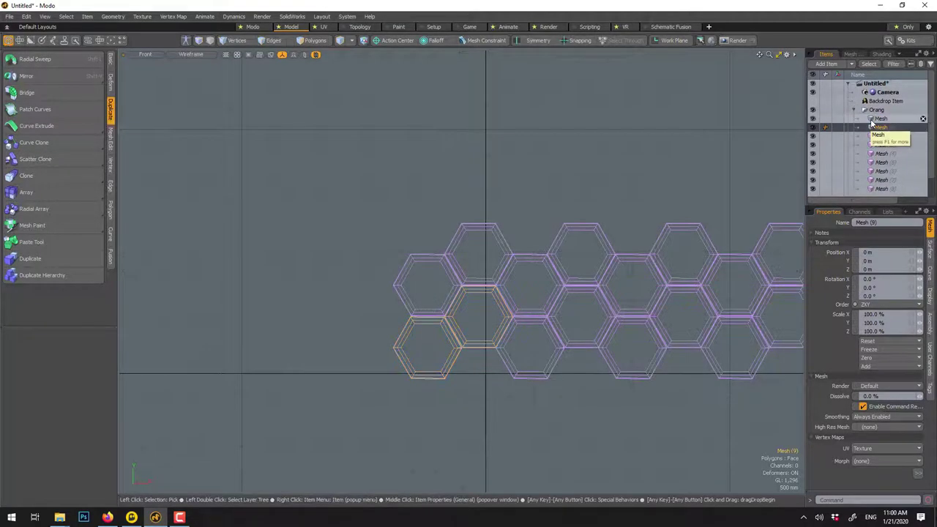
drag(875, 128, 877, 116)
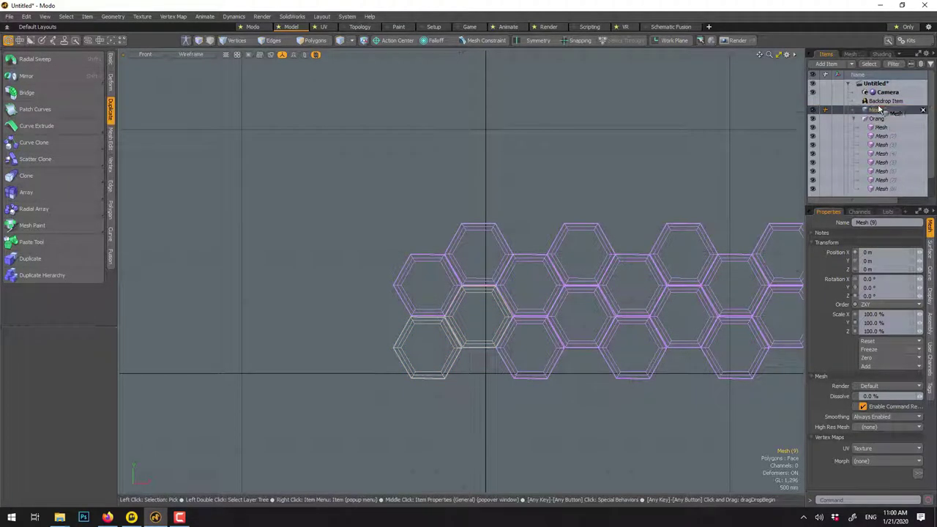
click(854, 120)
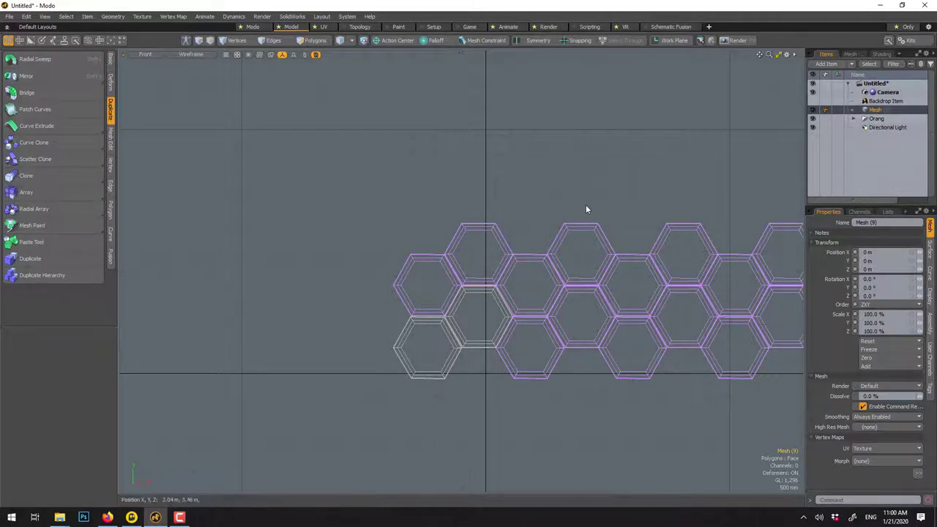
Step: Move the duplicated cell pair down to Y -1.29 m so it fits directly beneath the existing honeycomb
key(w)
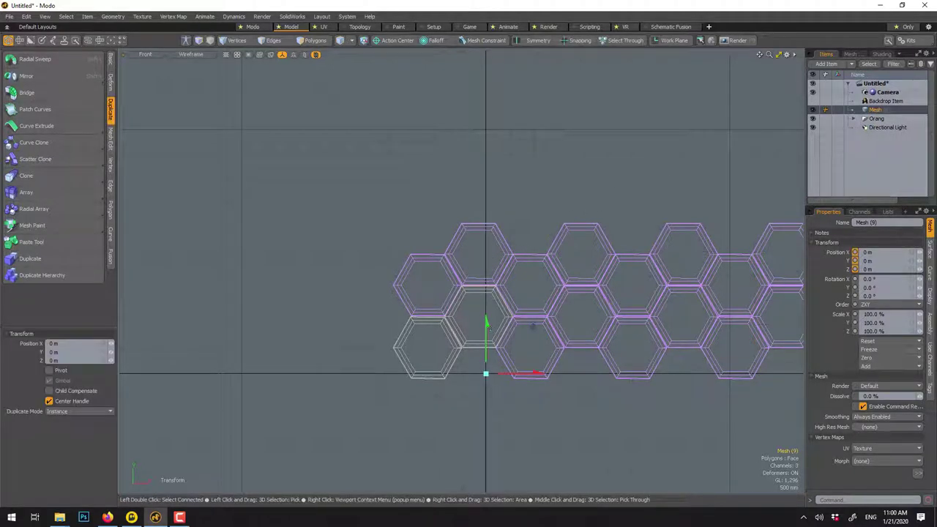
drag(487, 328, 480, 306)
scroll(482, 376, up, 3)
drag(494, 438, 352, 294)
scroll(494, 426, down, 3)
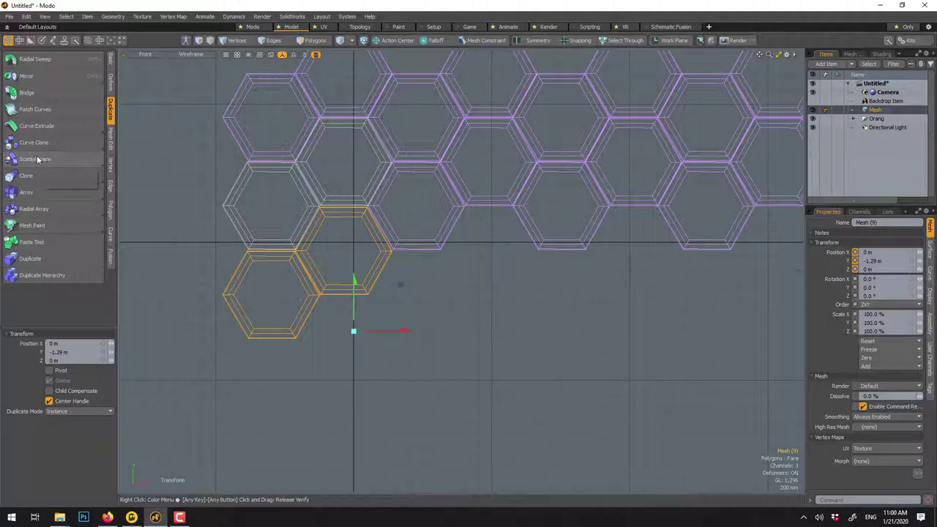
Step: Try an Instance Array of the duplicated cell pair running downward with a Y offset of about -2.182 m
key(ctrl)
ctrl+click(37, 194)
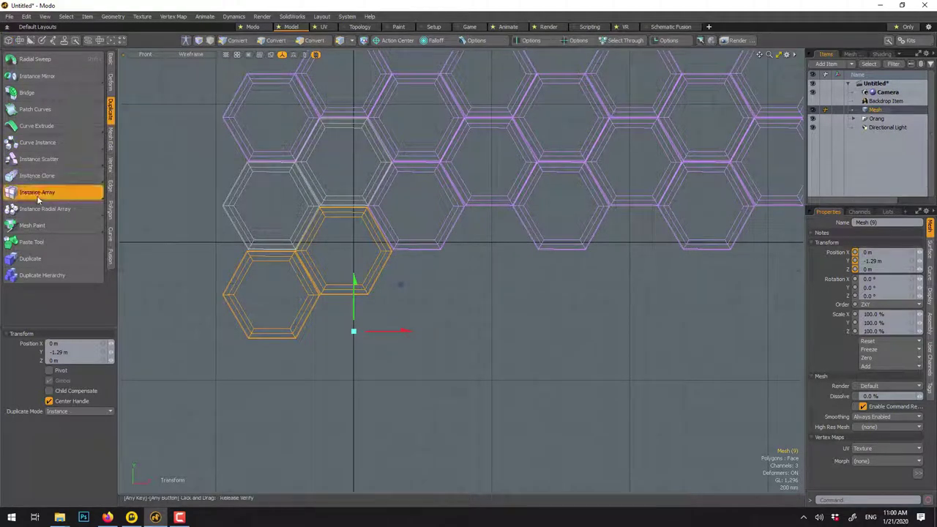
click(478, 310)
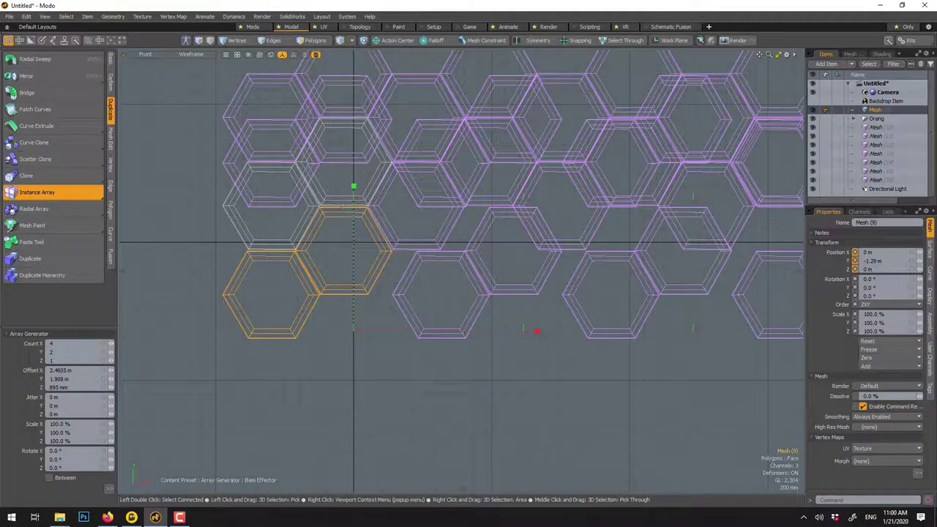
drag(354, 189, 219, 396)
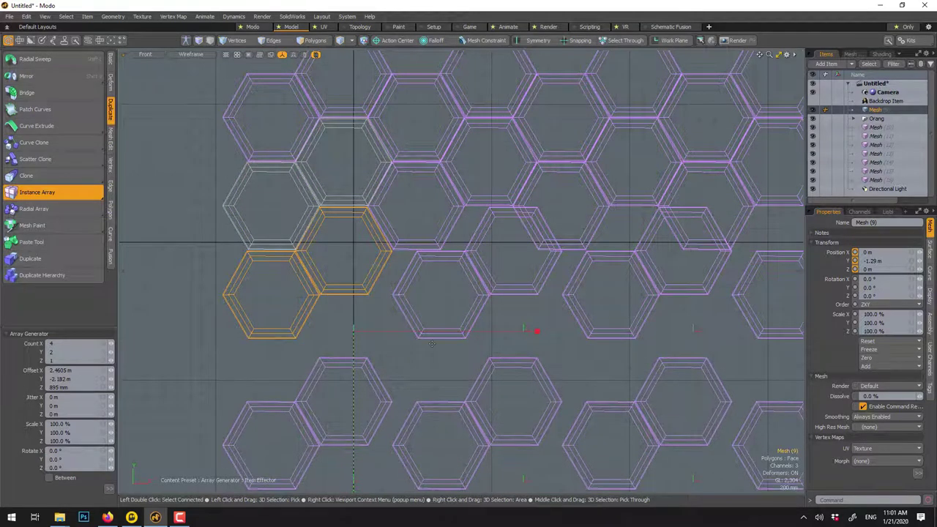
scroll(432, 343, down, 4)
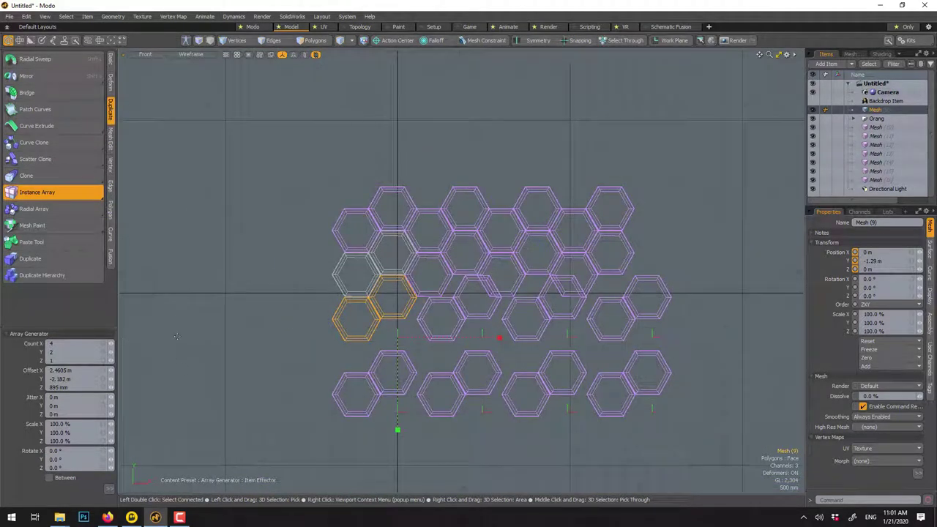
Step: Try instance array counts of 2 in X, 1 in Y and 2 in Z for the duplicated cell pair
drag(53, 342, 33, 348)
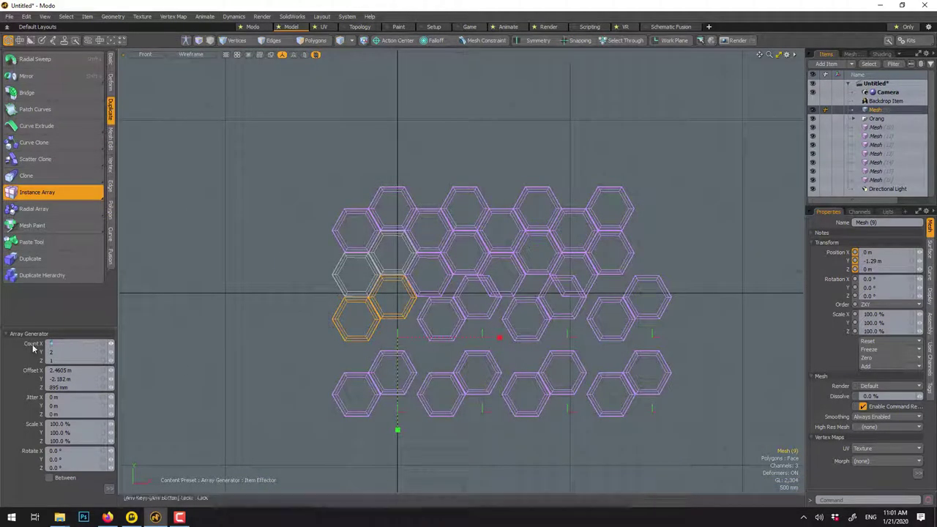
text(2)
key(Tab)
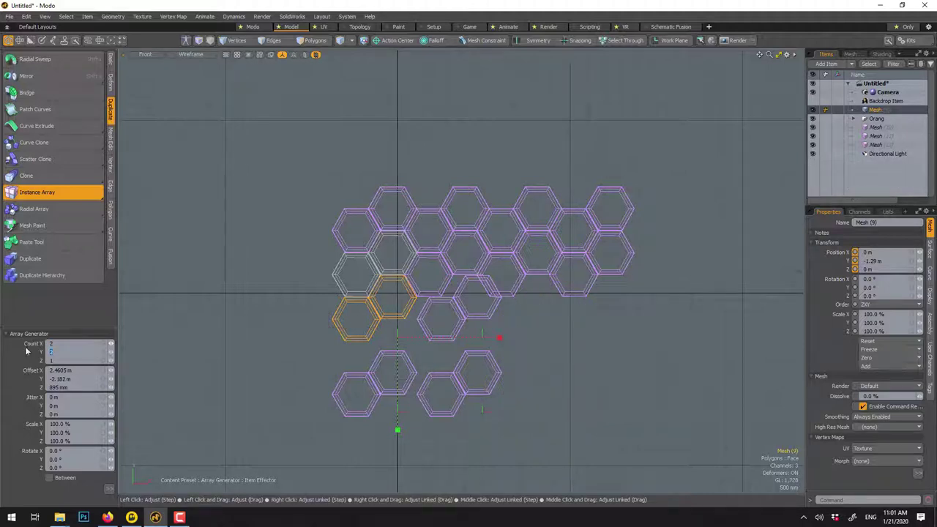
text(1)
key(Tab)
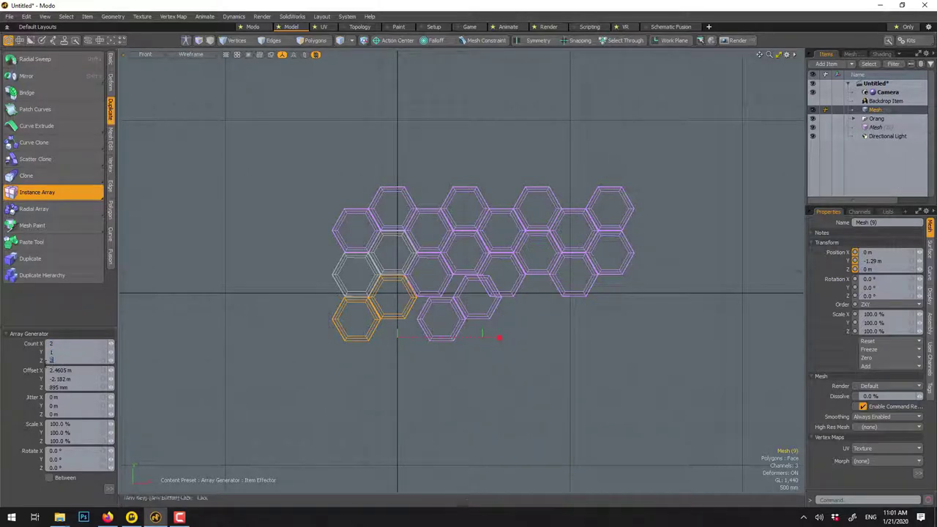
text(2)
click(62, 352)
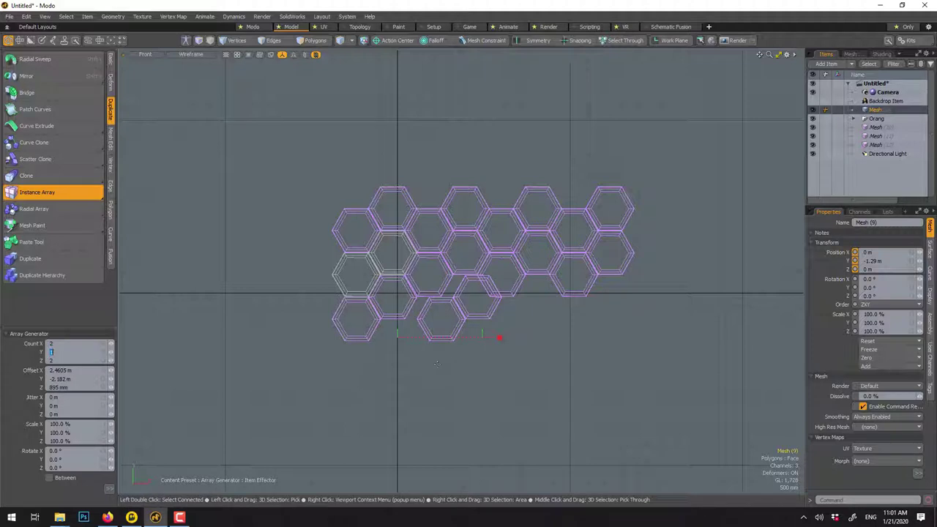
Step: Try a Y offset of 2 m for the instance array and finish the array
click(85, 378)
text(2)
key(Tab)
key(Return)
key(q)
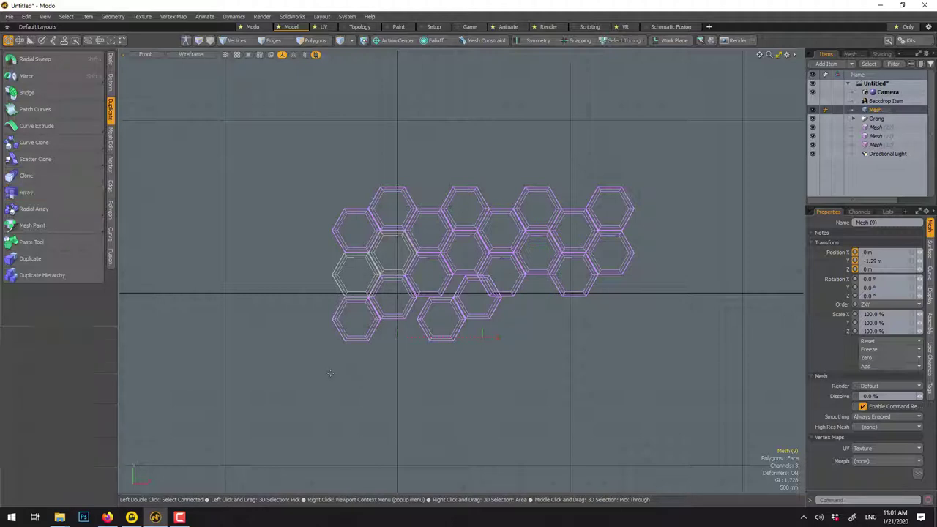
Step: Delete the three mesh instances produced by the trial array of the duplicated cell pair
click(889, 130)
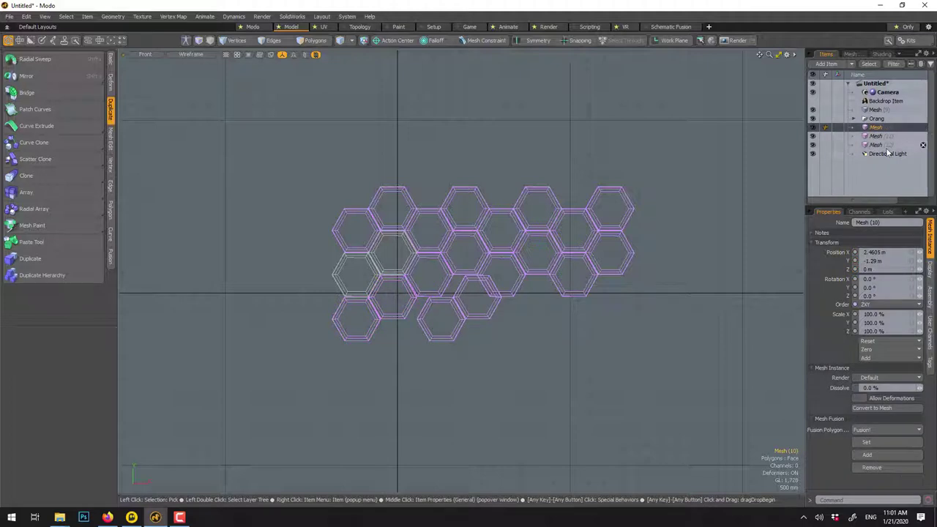
shift+click(886, 146)
key(Delete)
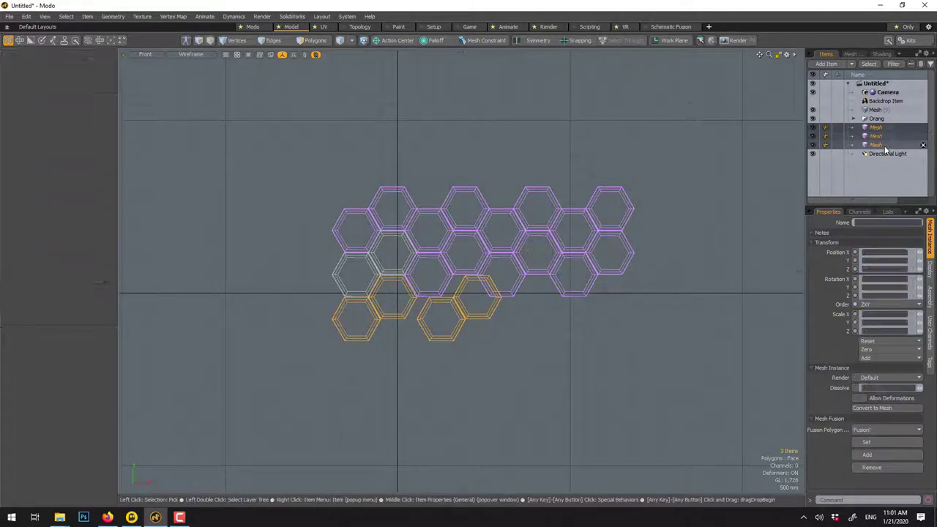
Step: Create a new Instance Array from the duplicated cell pair, trying a Y offset of -2 m
click(879, 111)
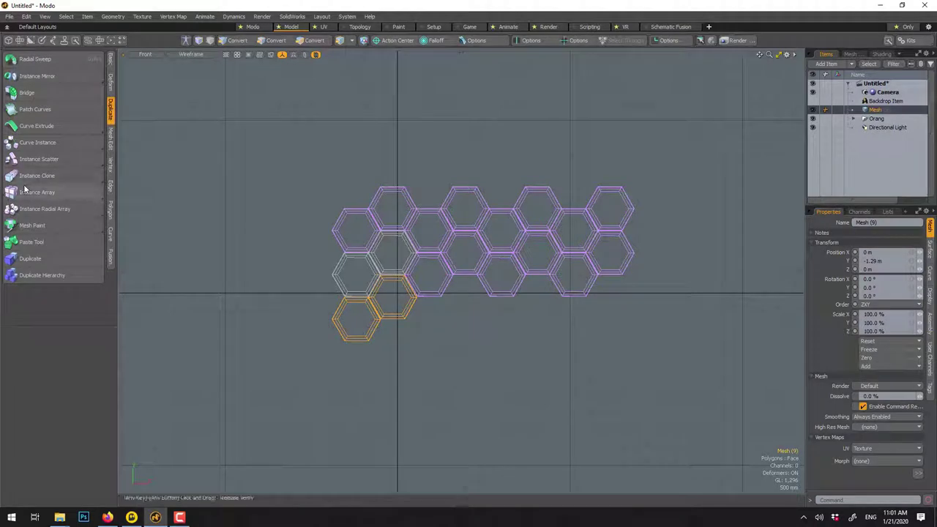
click(28, 192)
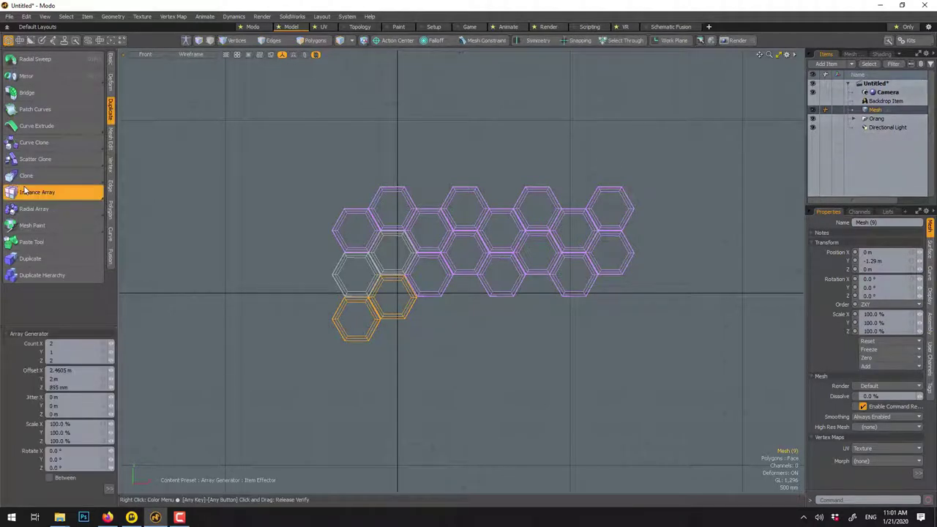
double_click(54, 379)
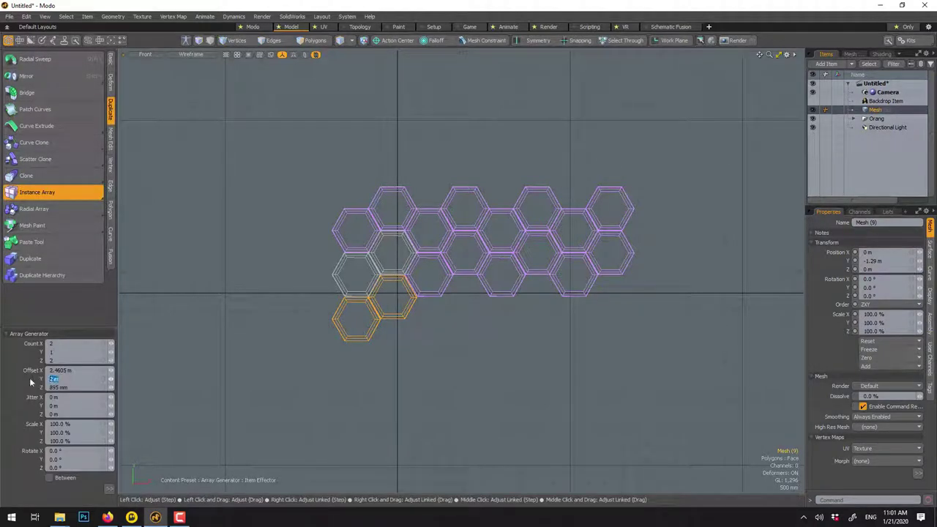
text(-2)
key(Return)
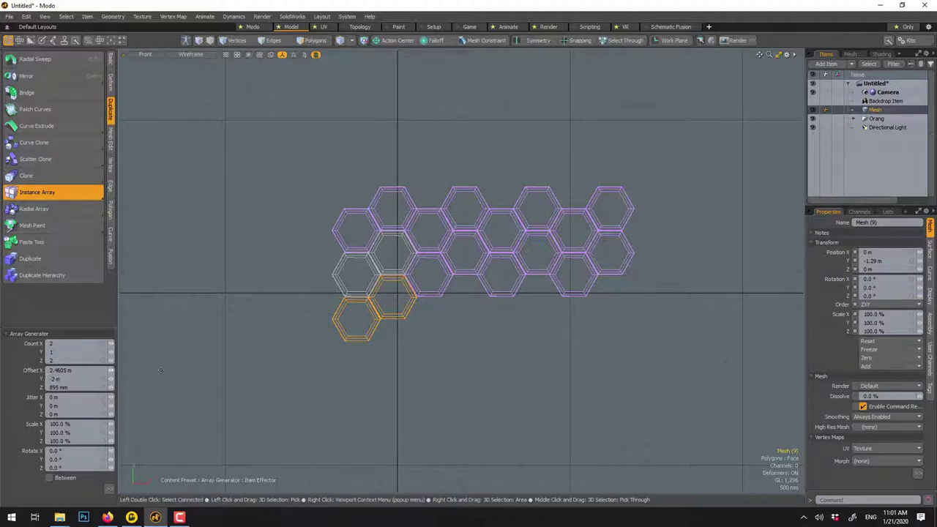
click(197, 302)
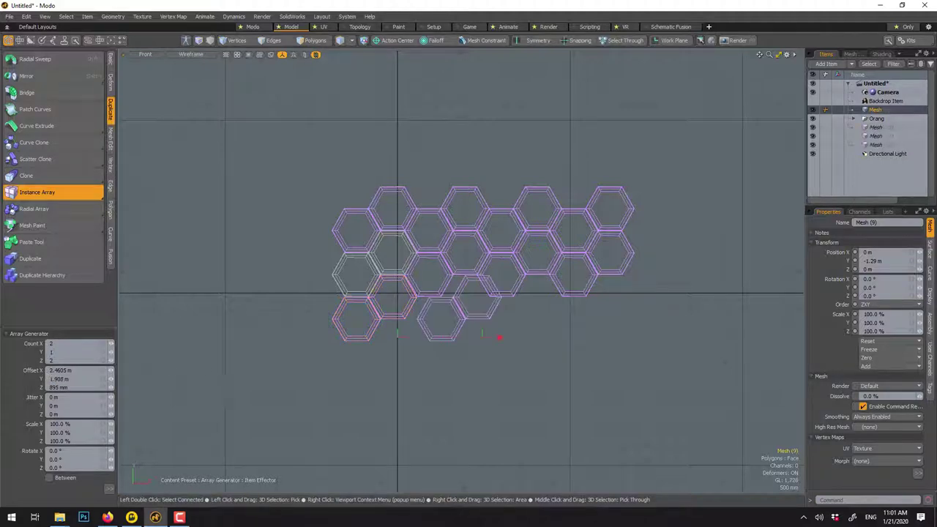
Step: Set the new instance array's count to 2 in Y and 1 in Z
scroll(408, 331, down, 5)
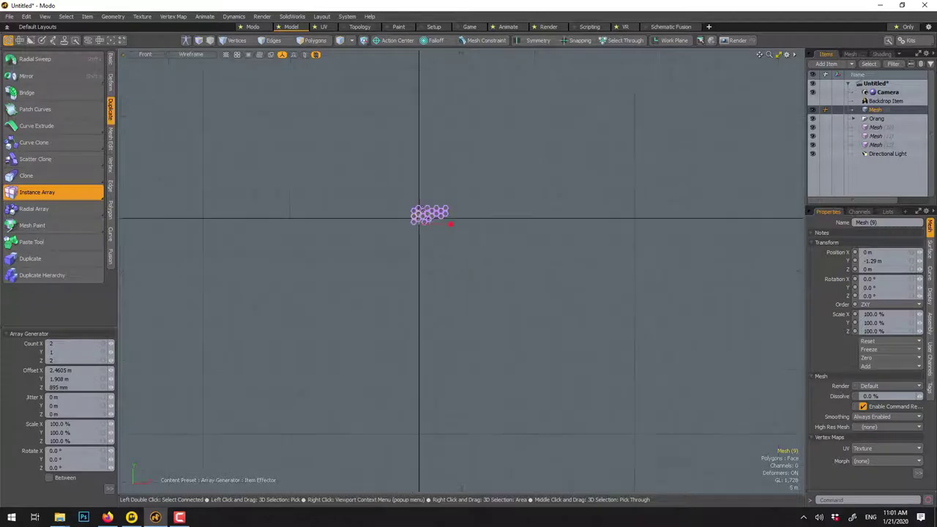
scroll(452, 336, up, 5)
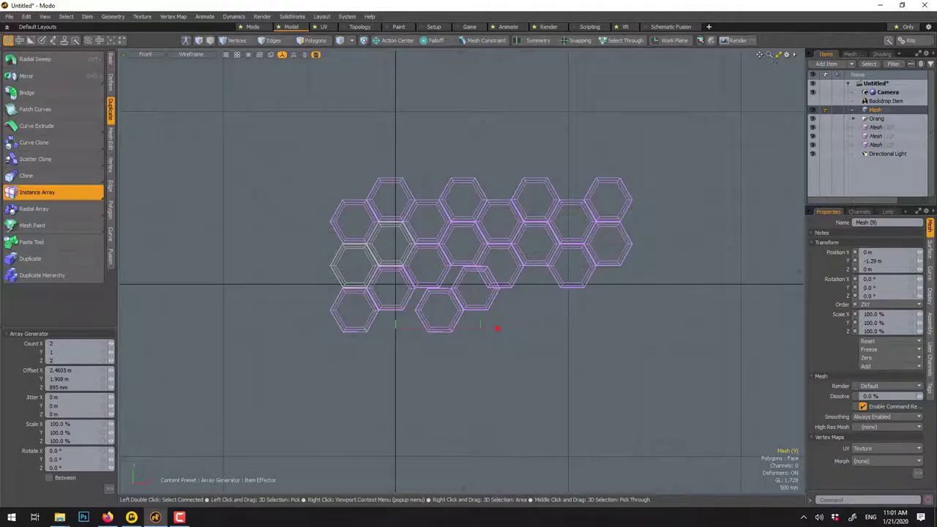
click(780, 55)
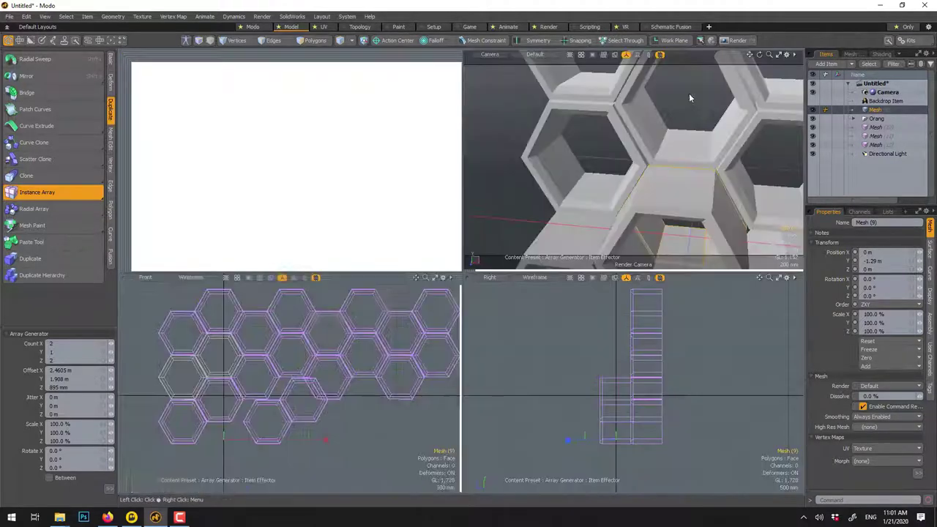
scroll(686, 154, down, 3)
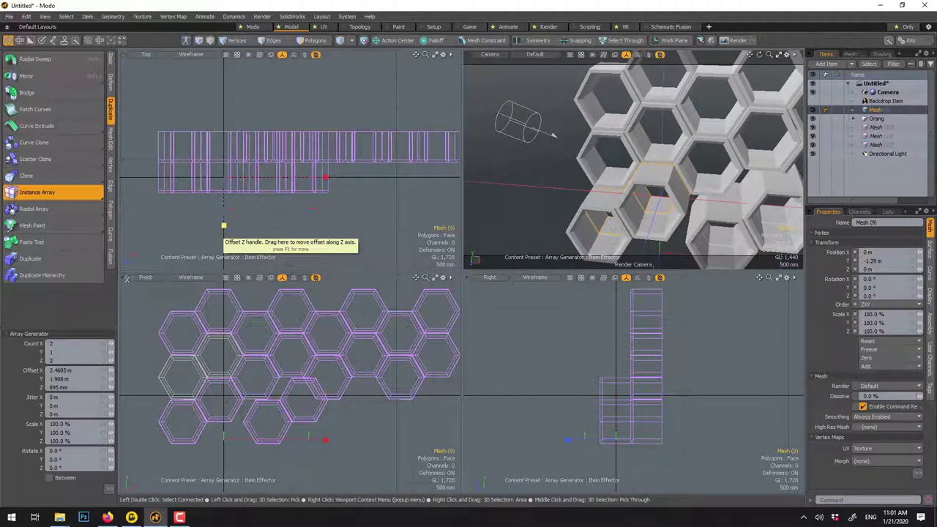
text(2)
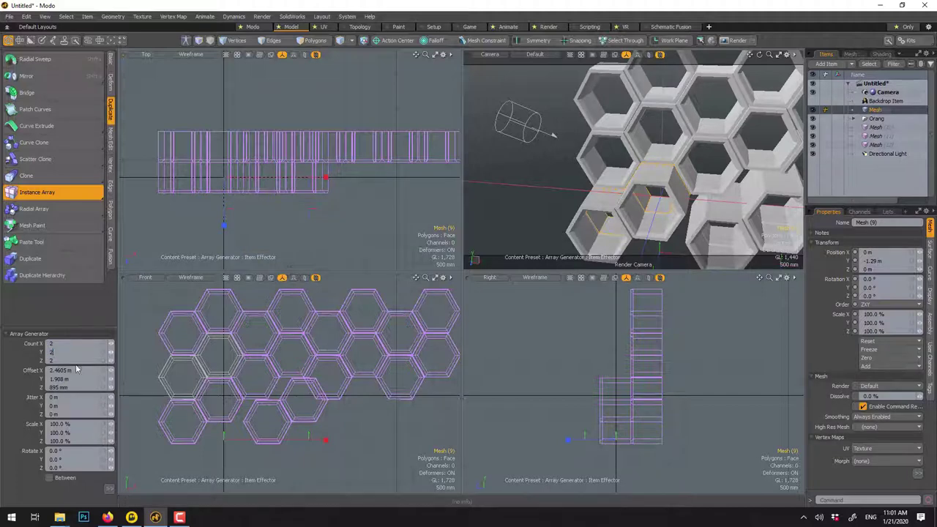
drag(73, 360, 27, 357)
text(1)
key(Return)
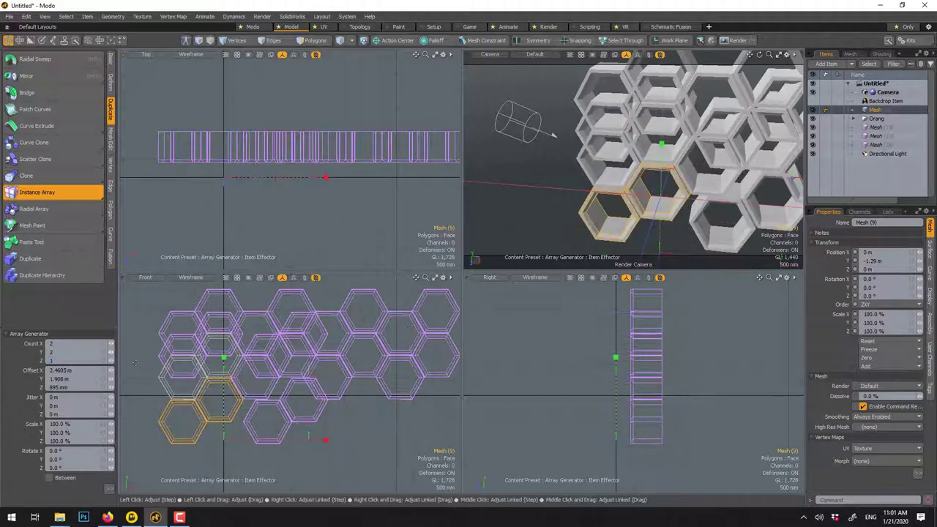
click(435, 278)
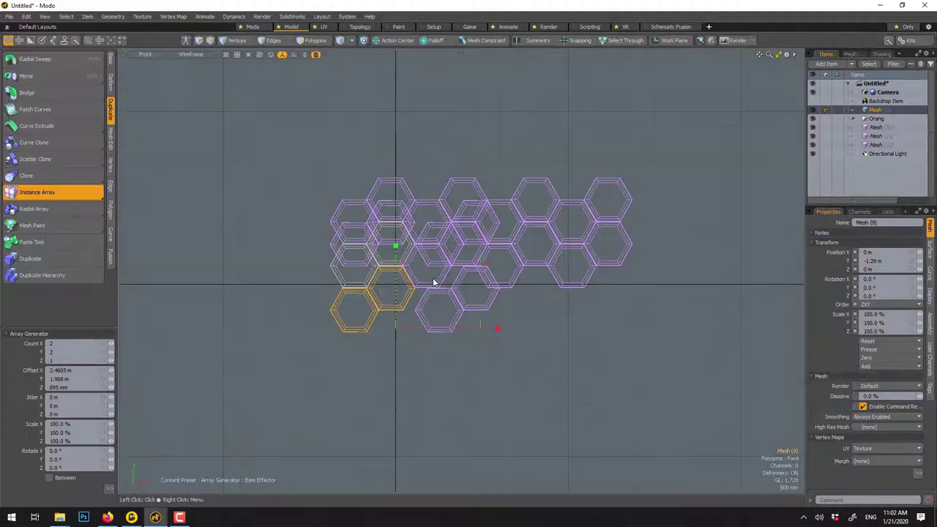
Step: Adjust the instance array's offset to about 2.14 m in X and -1.29 m in Y, and set its X count to 4
drag(395, 246, 395, 390)
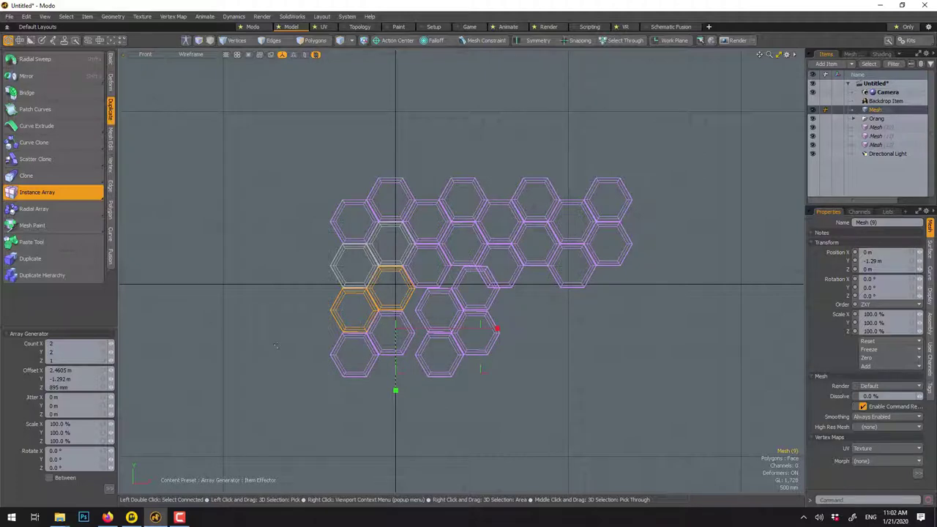
drag(498, 329, 486, 329)
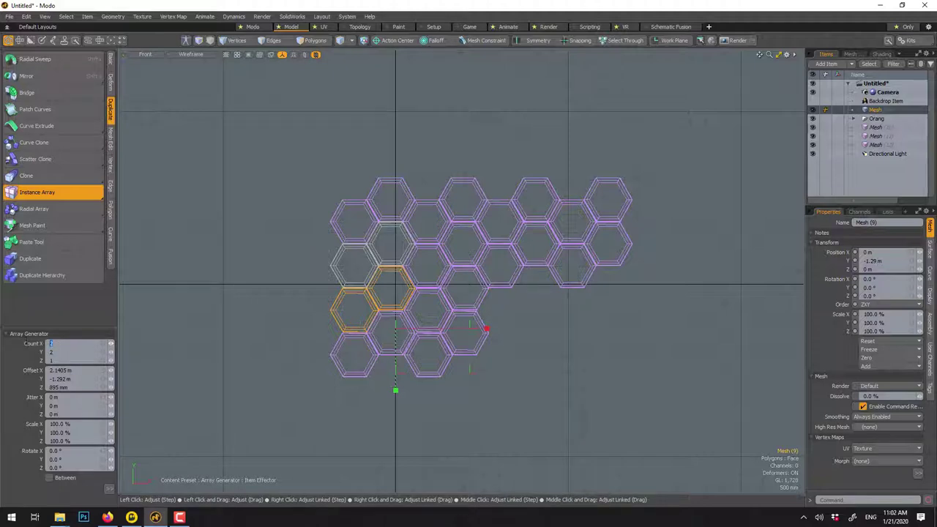
key(Tab)
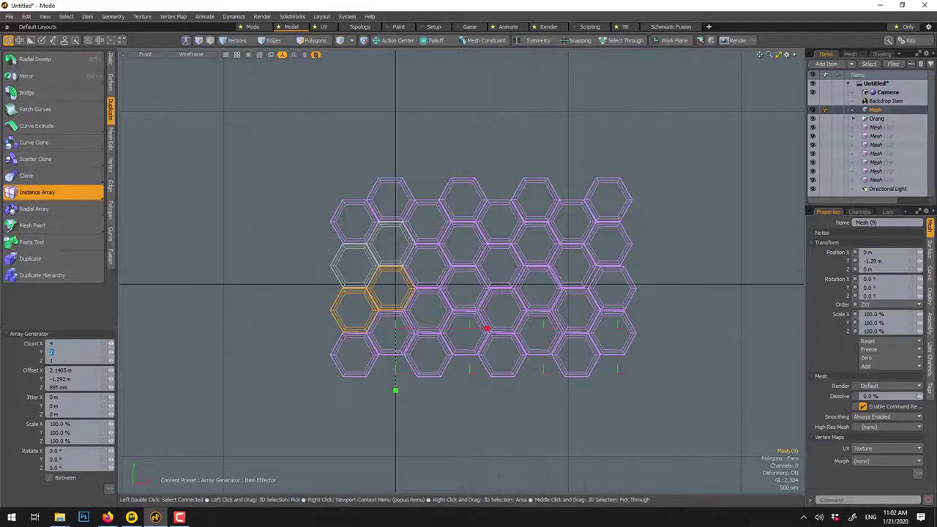
Step: Try a Y count of 1 for the instance array, set it back to 2, and finish the array
text(66)
key(Return)
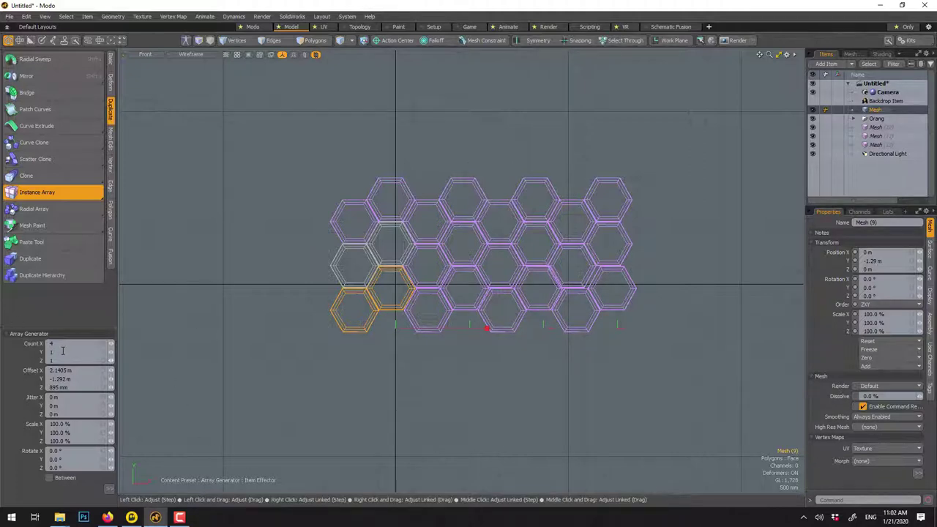
text(2)
key(Tab)
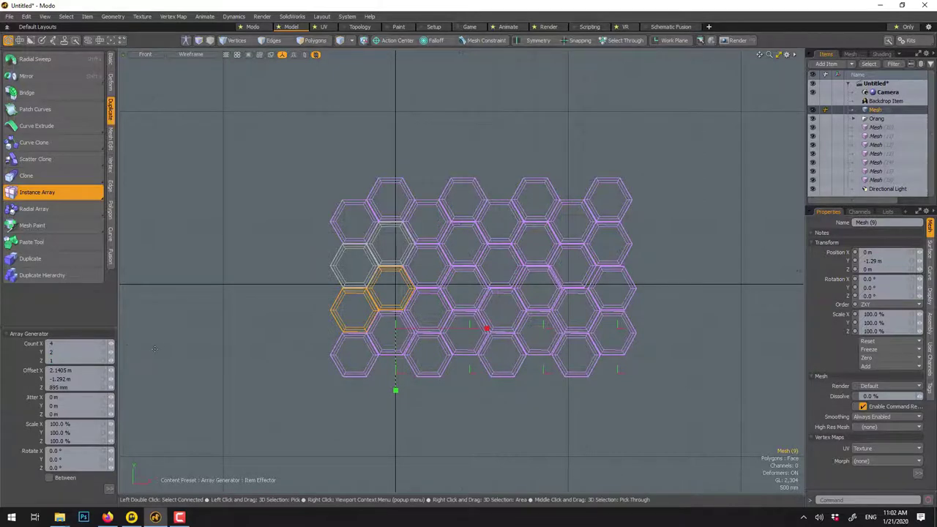
key(q)
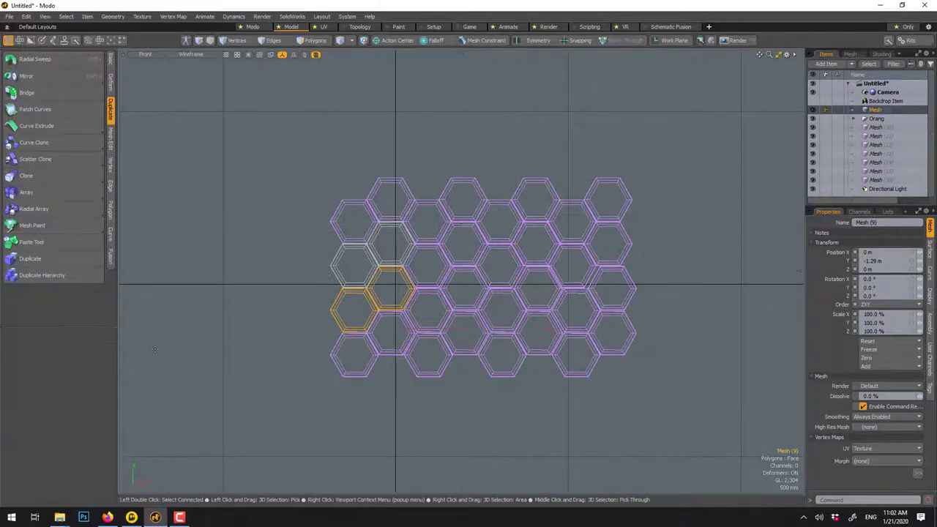
Step: Group the seven new mesh instances with their source mesh and name the group Blue
click(877, 180)
shift+click(877, 127)
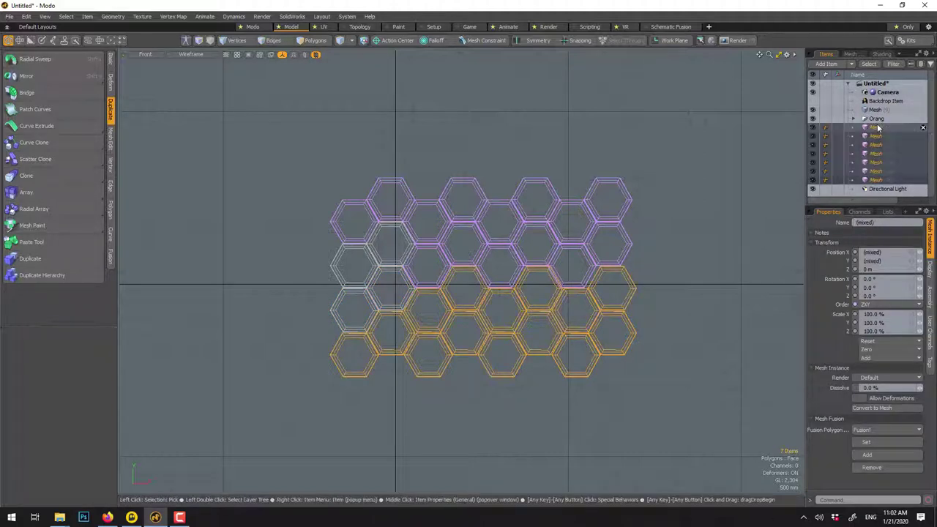
ctrl+click(876, 110)
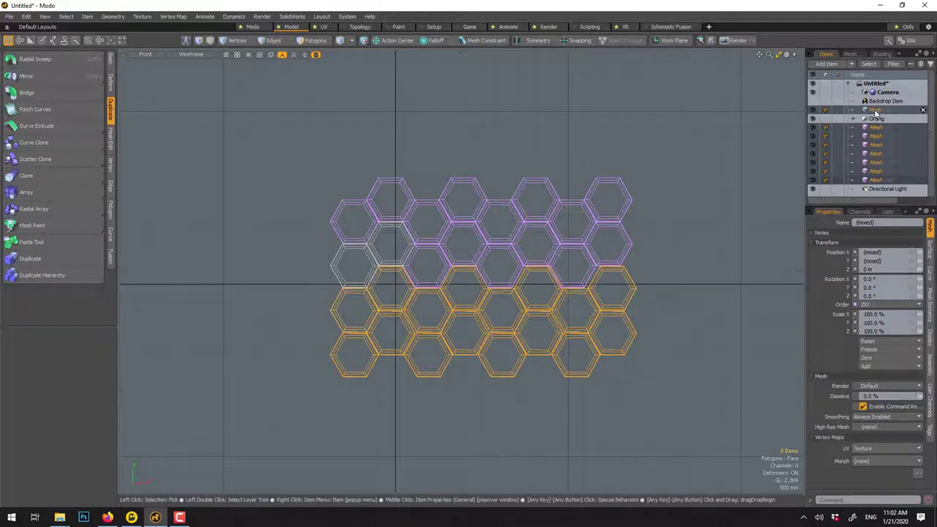
key(ctrl+g)
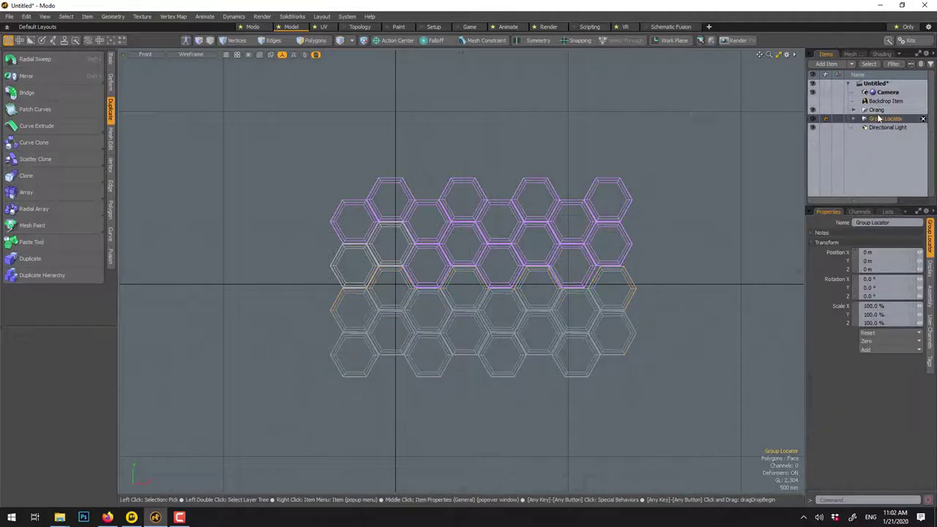
double_click(879, 119)
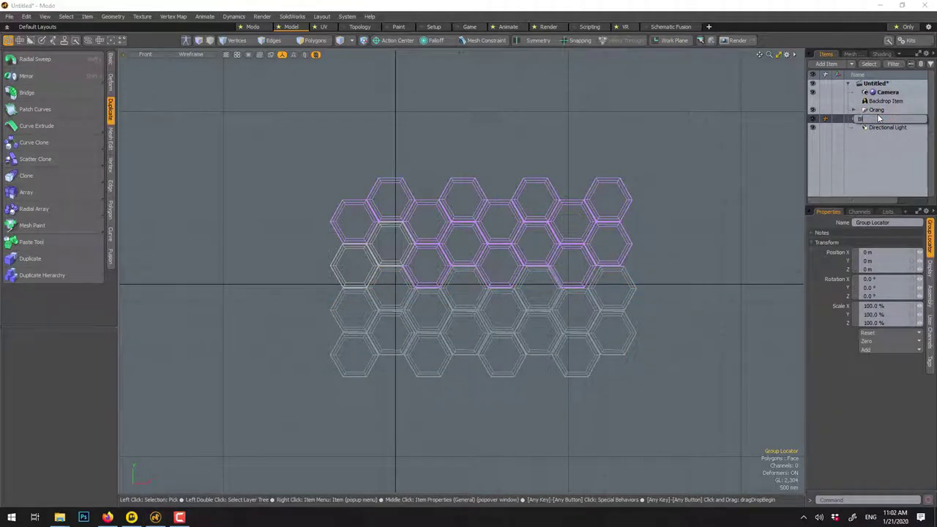
key(Return)
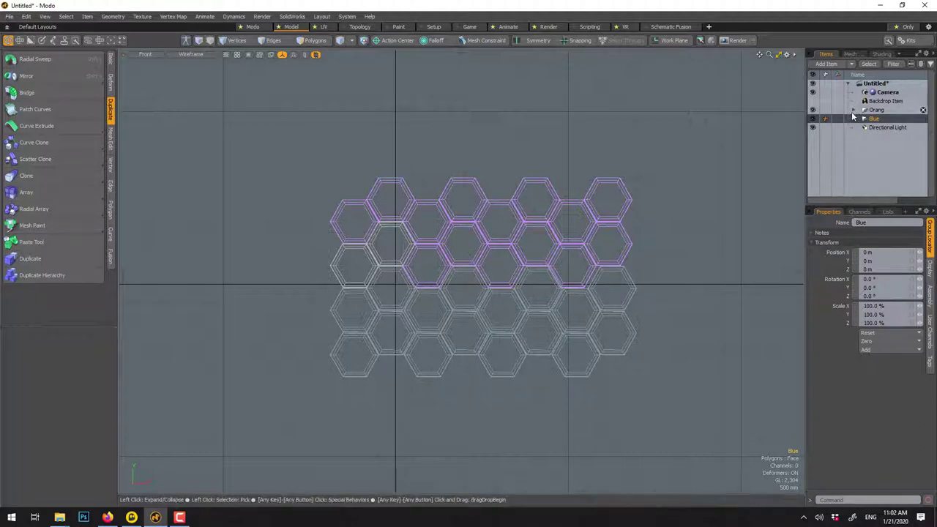
Step: Assign the source mesh in the Orang group a material named Orange with colour 1.0, 0.5, 0.0 and 3% specular
click(853, 111)
click(878, 119)
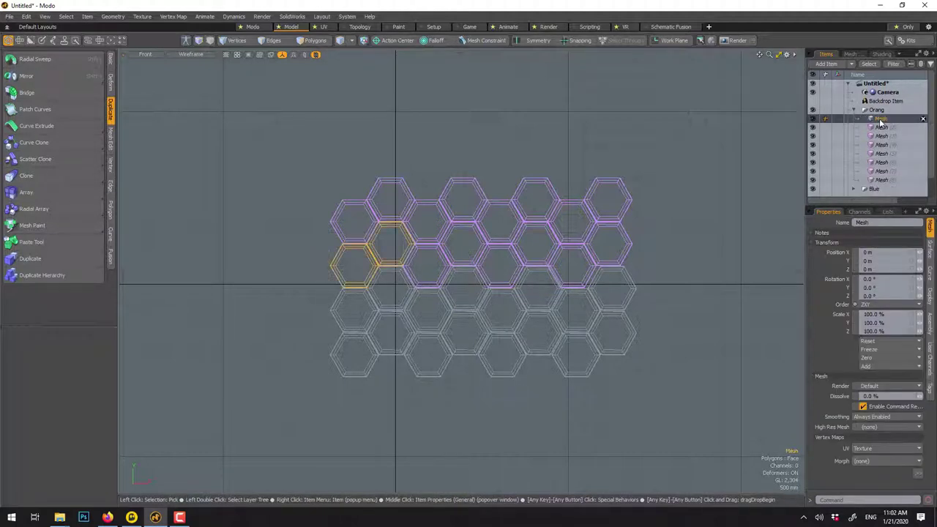
key(m)
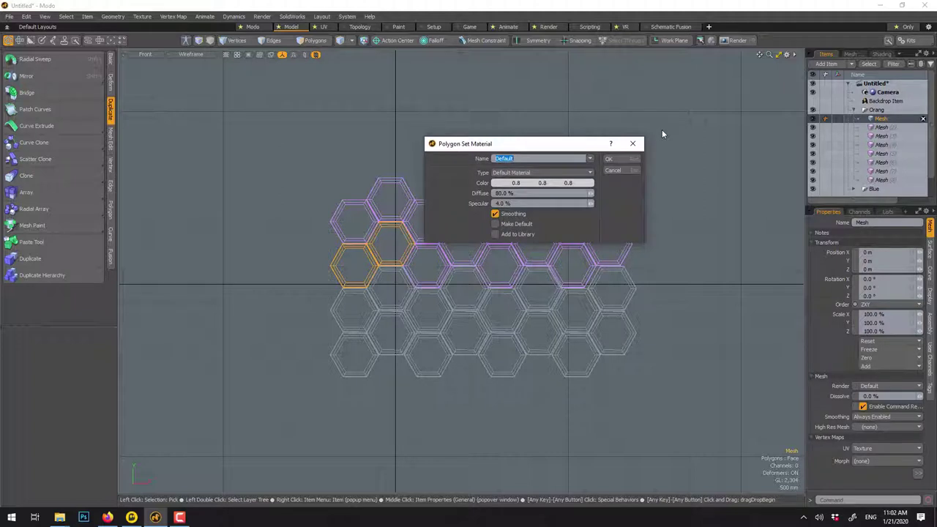
text(Orange)
click(524, 183)
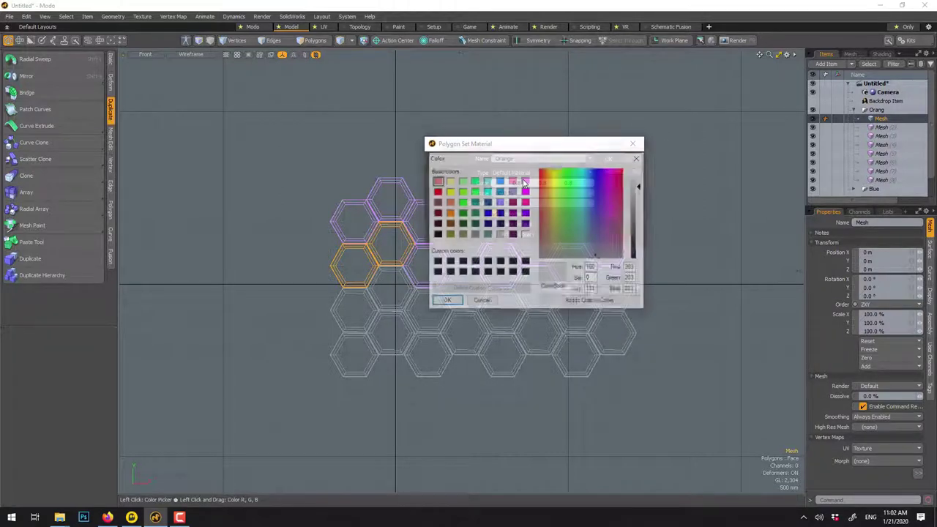
click(450, 213)
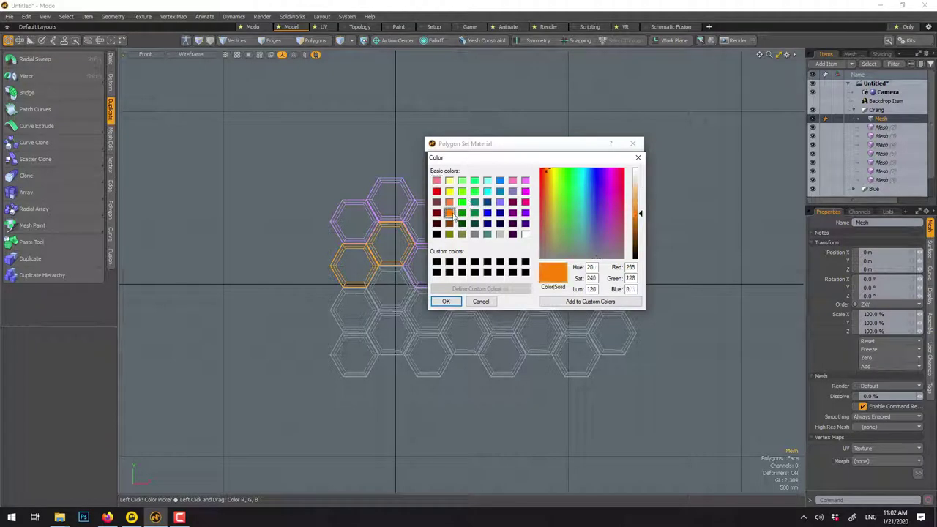
click(444, 302)
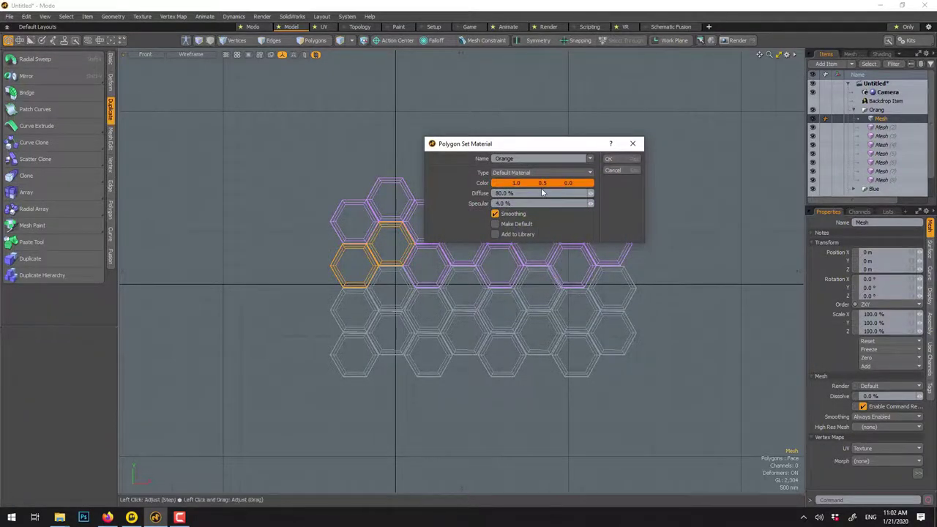
drag(502, 203, 492, 203)
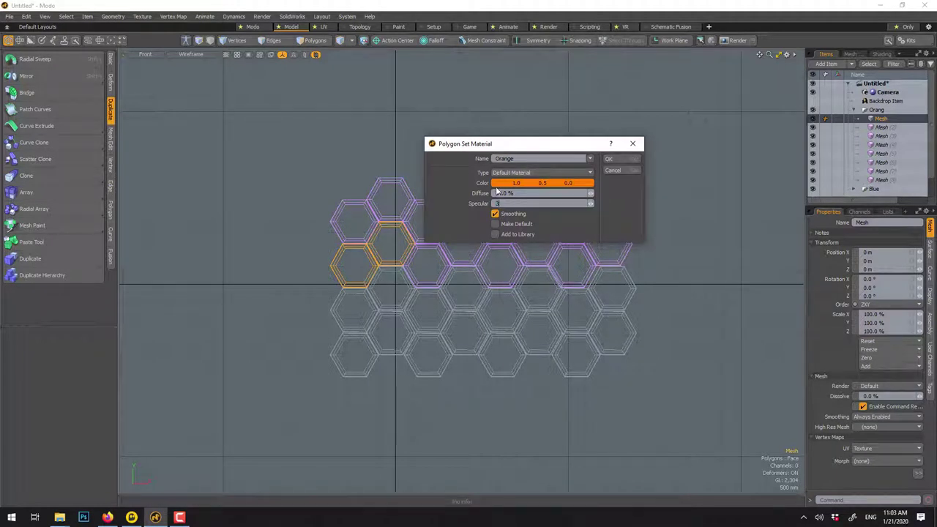
click(612, 159)
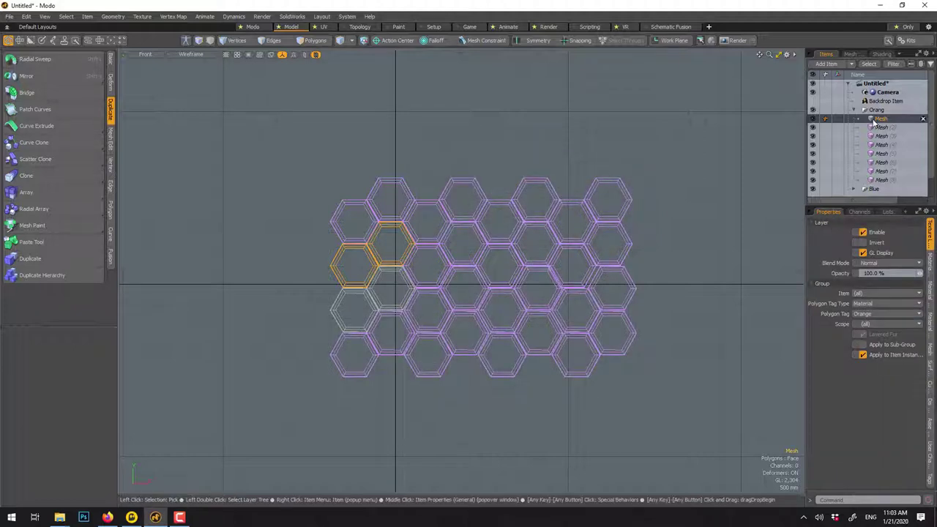
Step: Assign the source mesh in the Blue group a material named Blue with a light blue-violet colour of about 0.47, 0.44, 1.0
click(861, 190)
scroll(875, 189, down, 3)
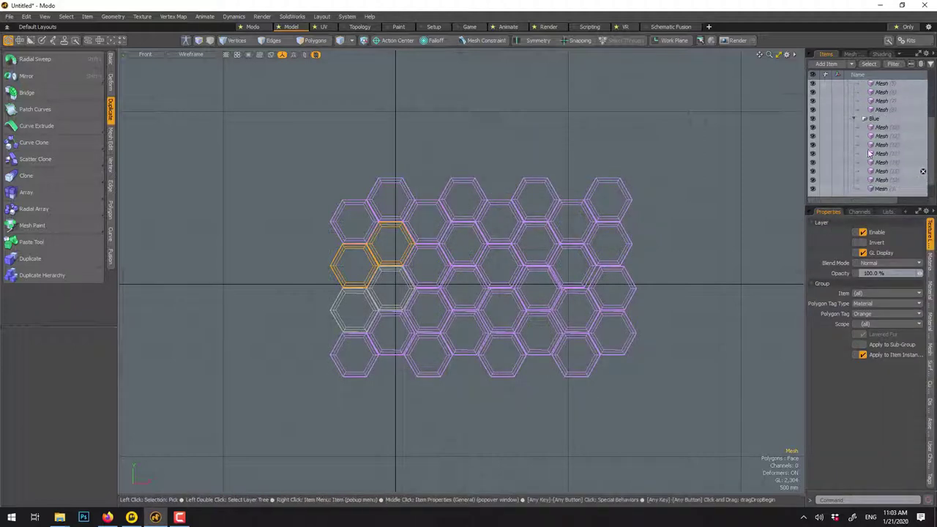
click(883, 190)
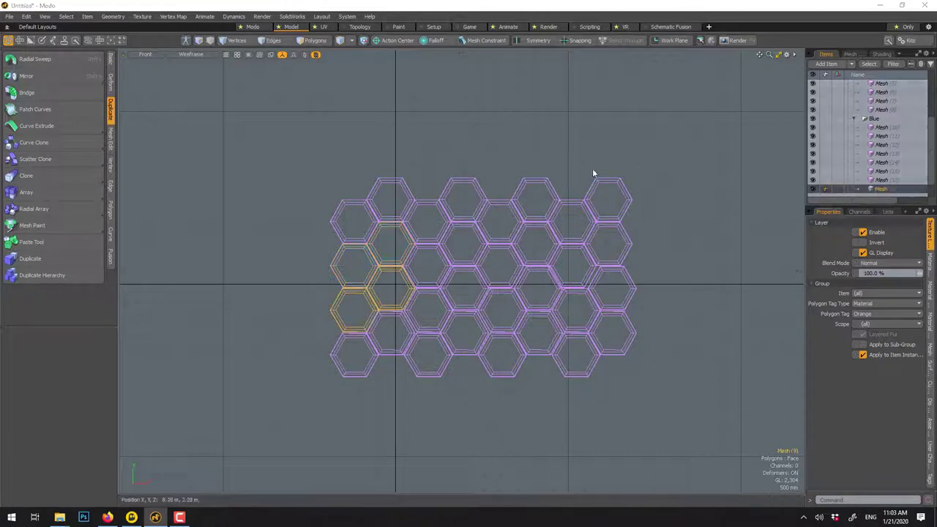
key(shift+m)
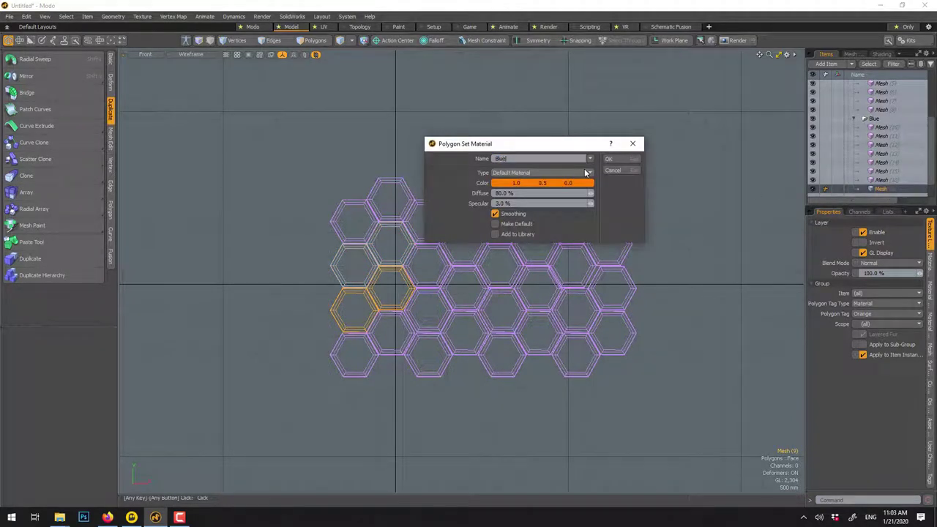
click(577, 182)
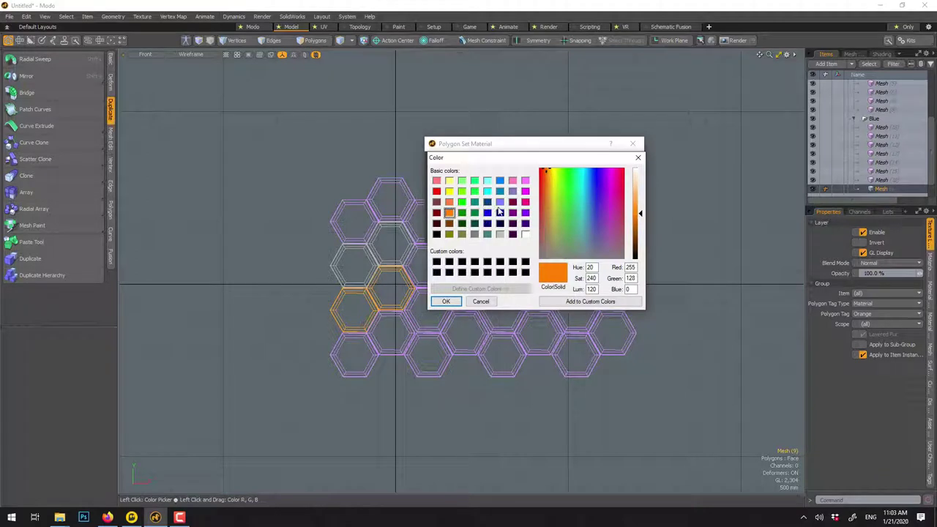
click(525, 213)
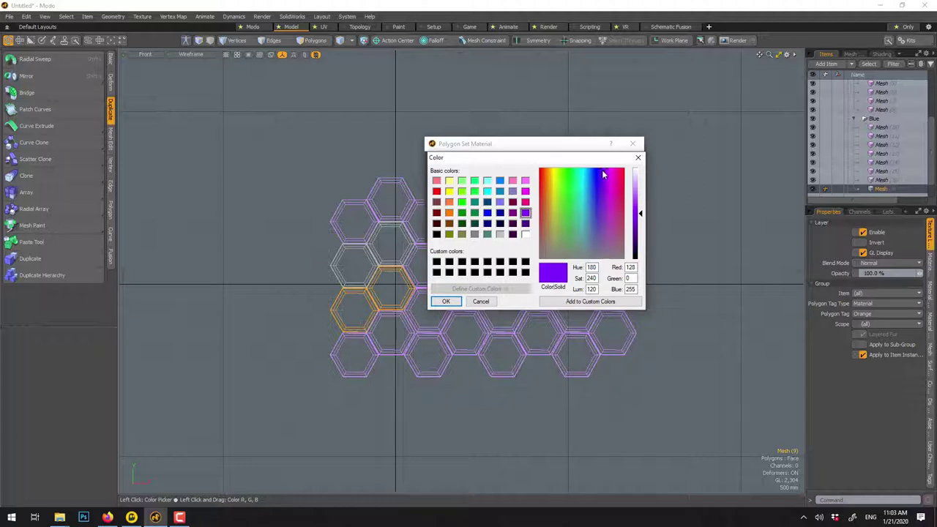
drag(644, 216, 642, 209)
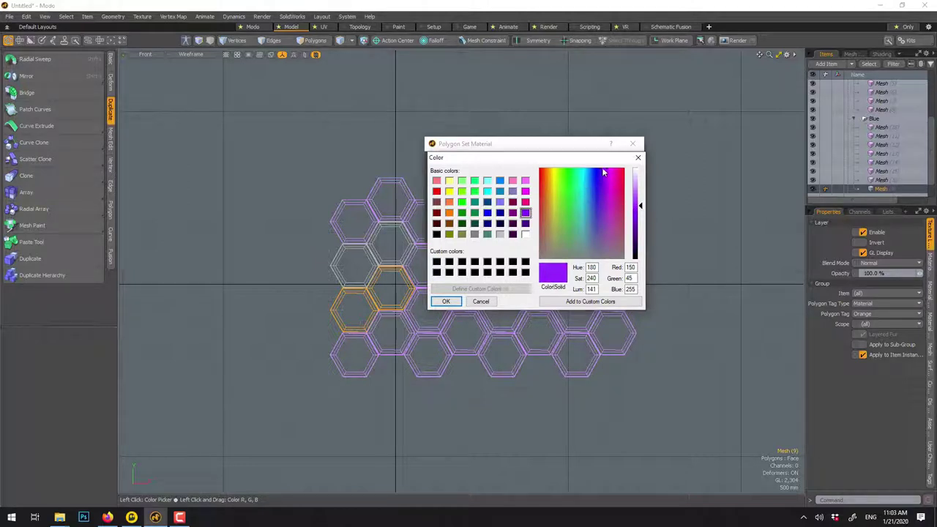
drag(600, 171, 597, 171)
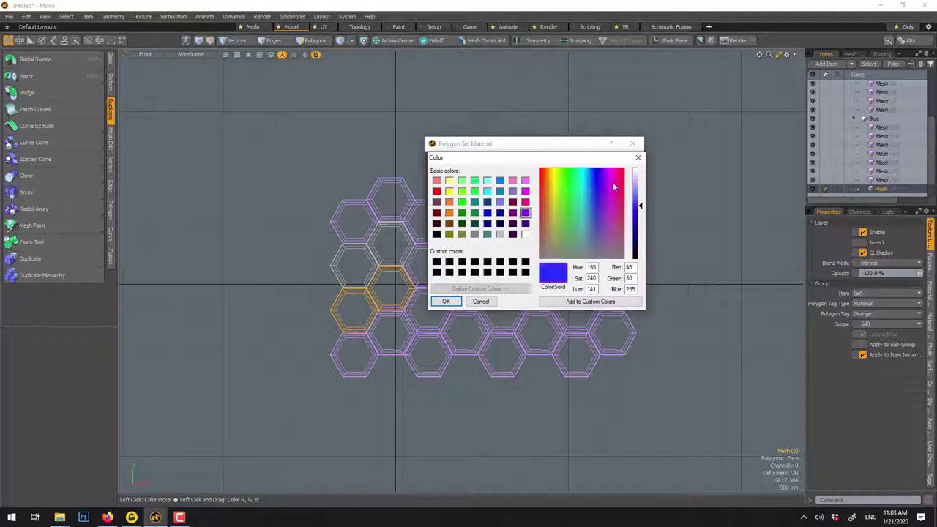
drag(640, 206, 641, 197)
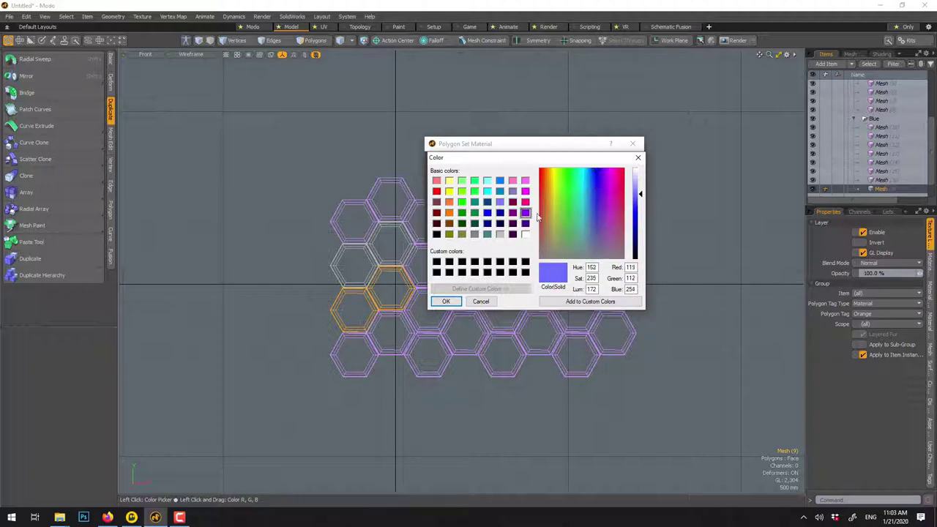
click(446, 302)
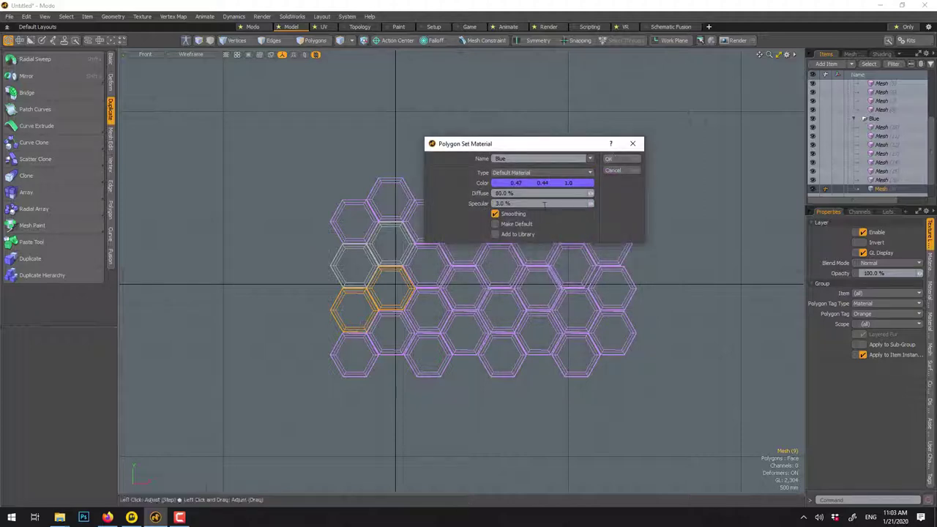
click(610, 159)
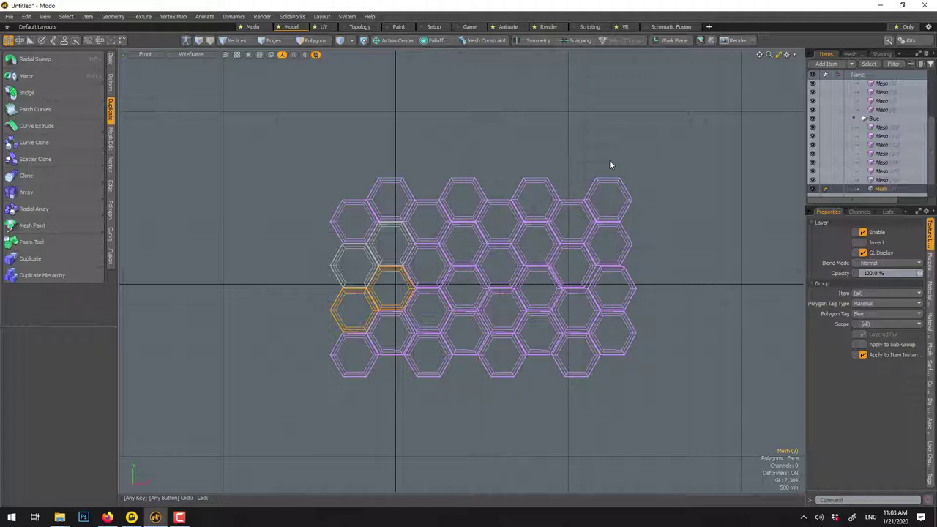
Step: Set the Blue material's rounded edge width to 4 mm and open the same additional surface normal settings for the Orange material
click(854, 55)
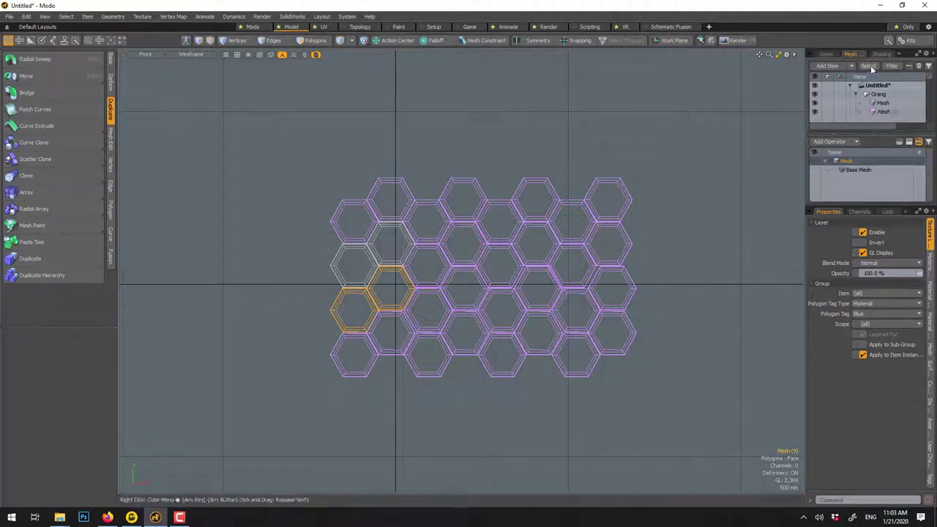
click(881, 54)
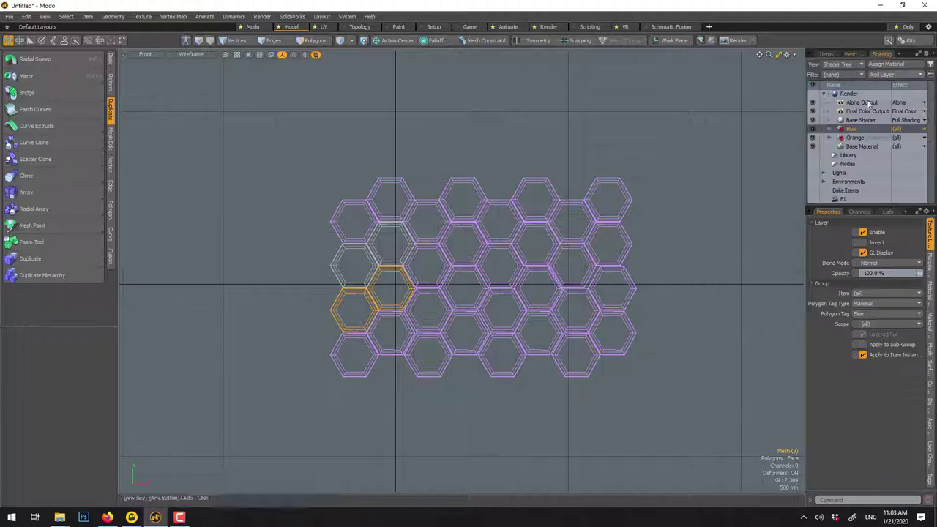
click(831, 130)
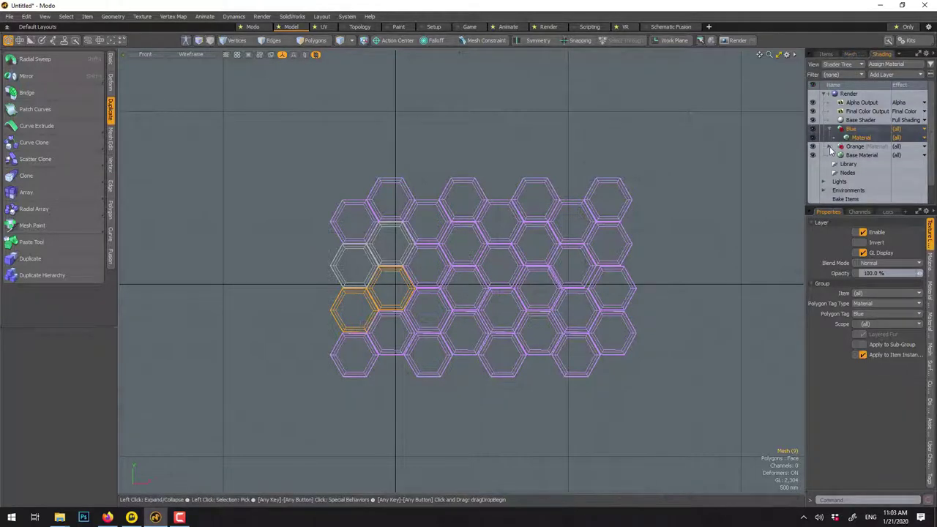
click(829, 147)
click(860, 138)
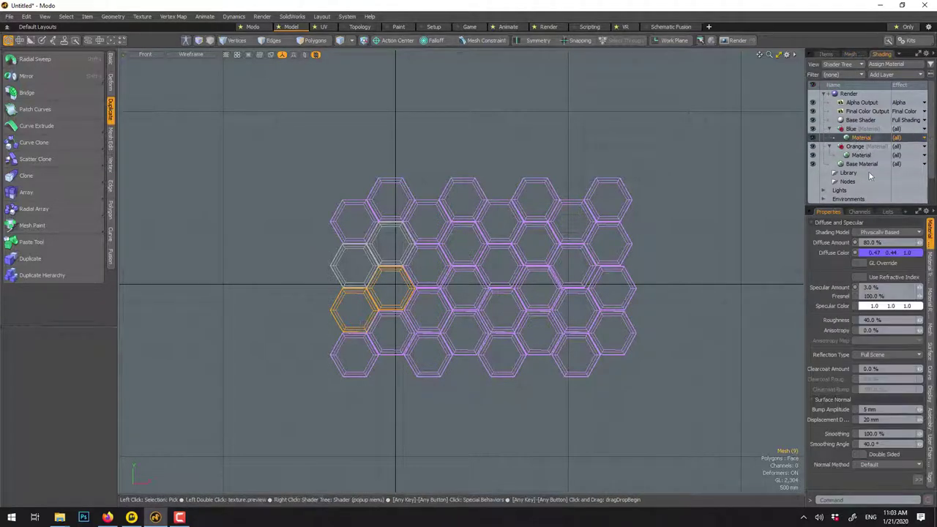
click(918, 479)
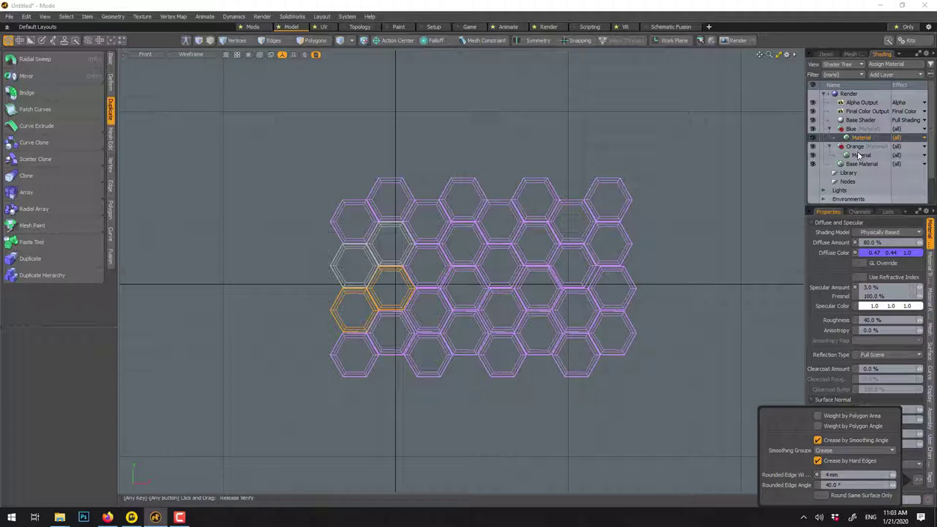
click(860, 156)
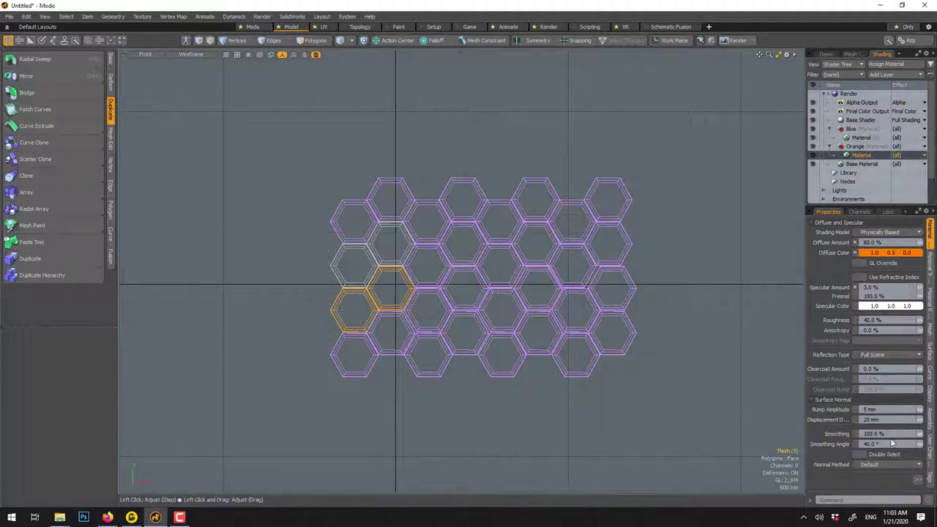
click(918, 482)
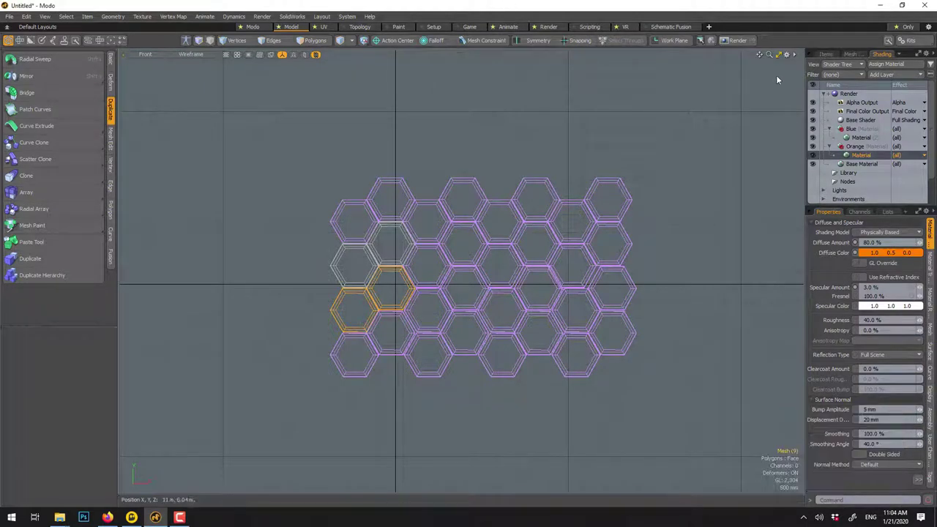
Step: Enlarge the camera view to fill the viewport area and check a preview render of the orange and blue honeycomb cells
click(777, 55)
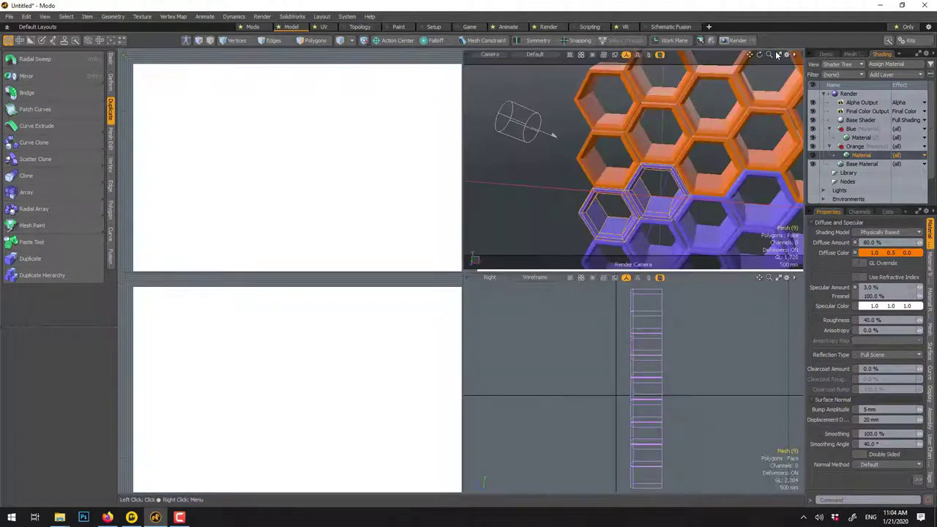
click(782, 56)
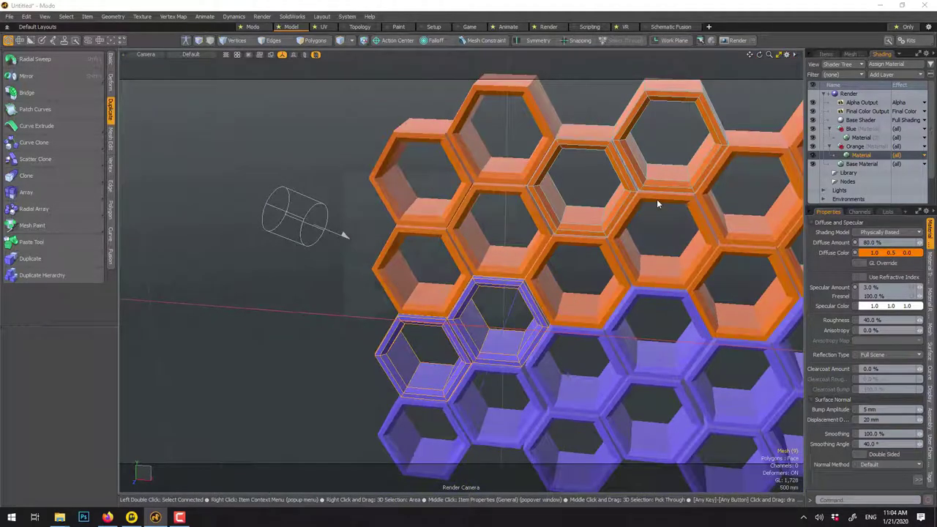
key(F9)
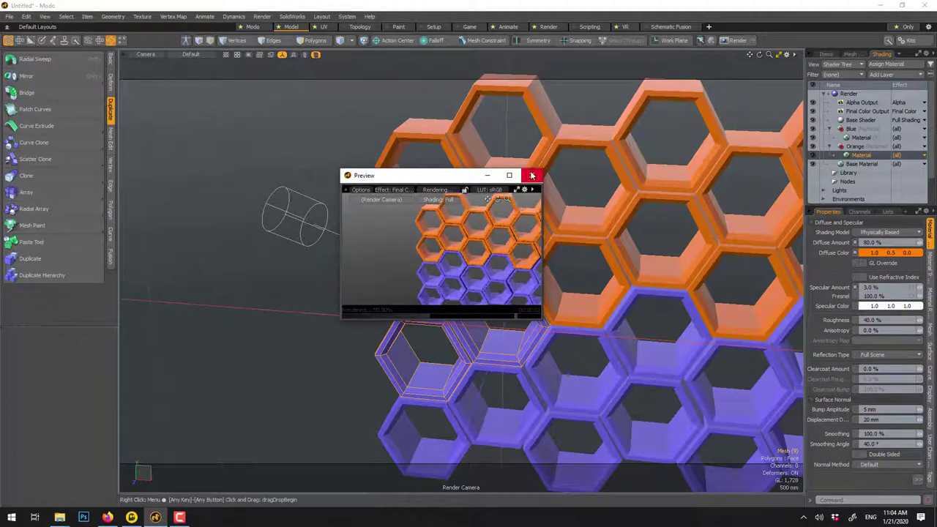
click(532, 175)
scroll(540, 247, down, 4)
scroll(541, 251, down, 1)
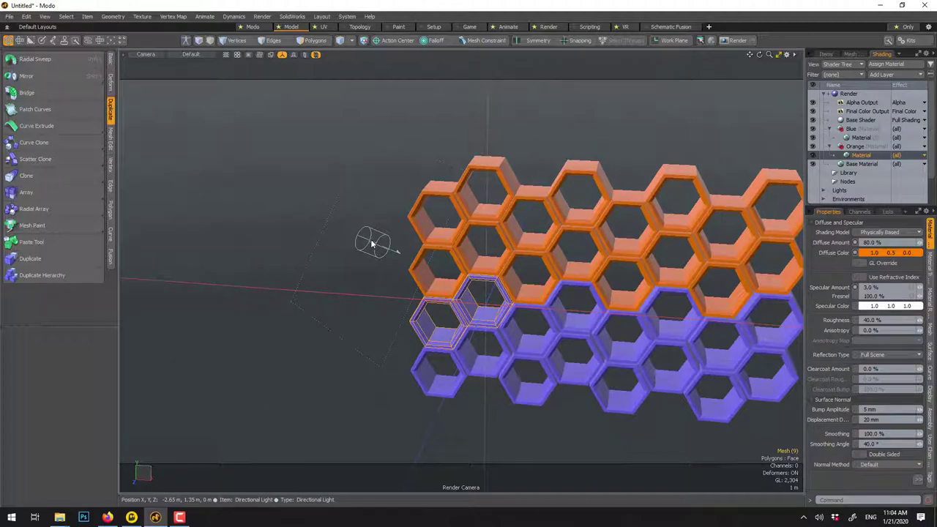
Step: Collapse the Orang and Blue groups in the item list and change the directional light's type to Area Light
click(826, 54)
scroll(878, 113, up, 3)
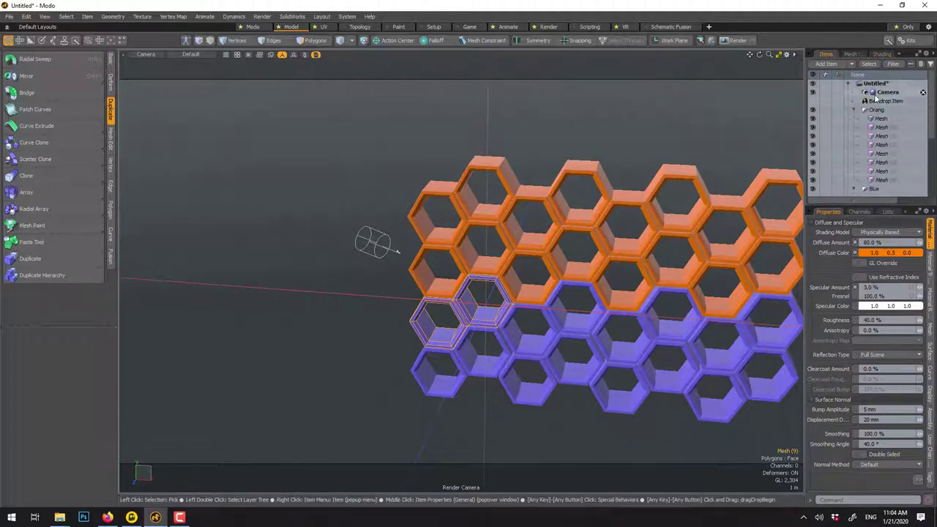
click(854, 110)
click(854, 119)
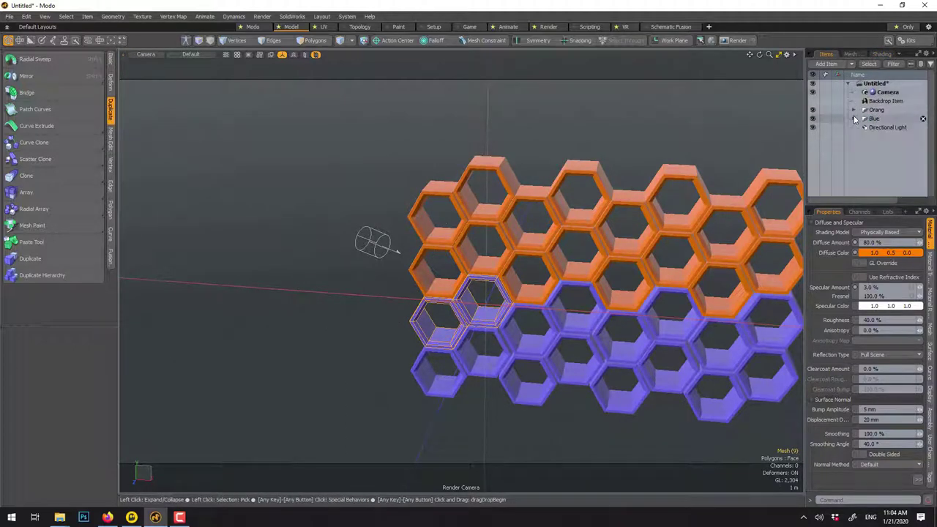
click(886, 127)
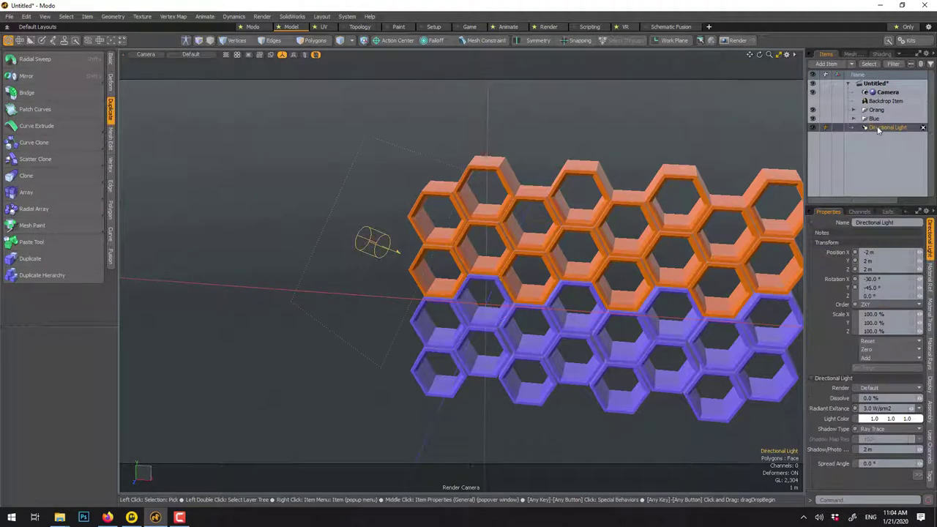
right_click(886, 127)
mouse_move(868, 173)
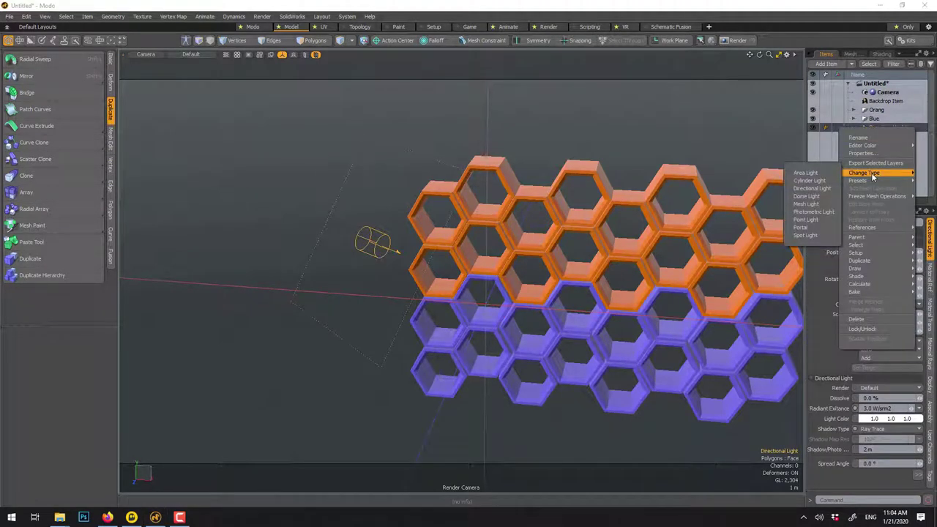
click(820, 175)
Step: Scale the area light uniformly to about 557.5%
scroll(494, 235, down, 2)
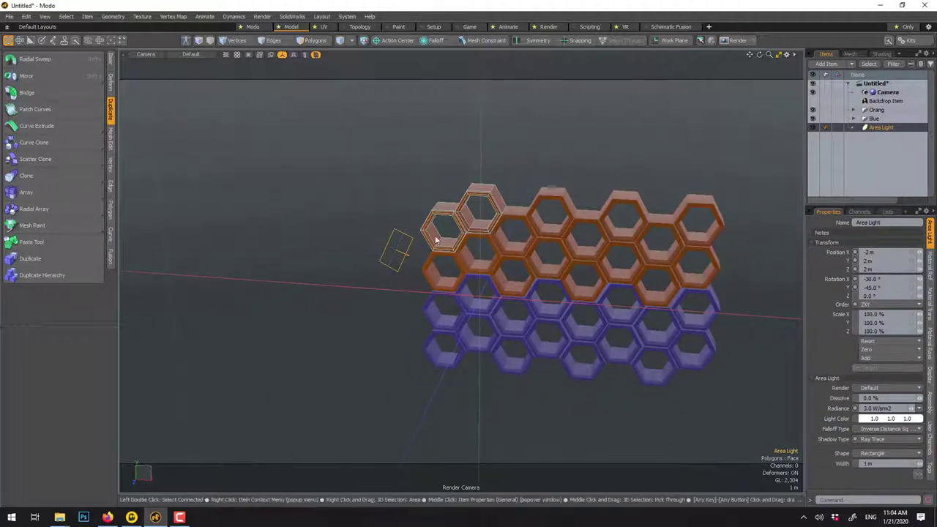
key(y)
drag(398, 252, 491, 252)
scroll(328, 351, down, 3)
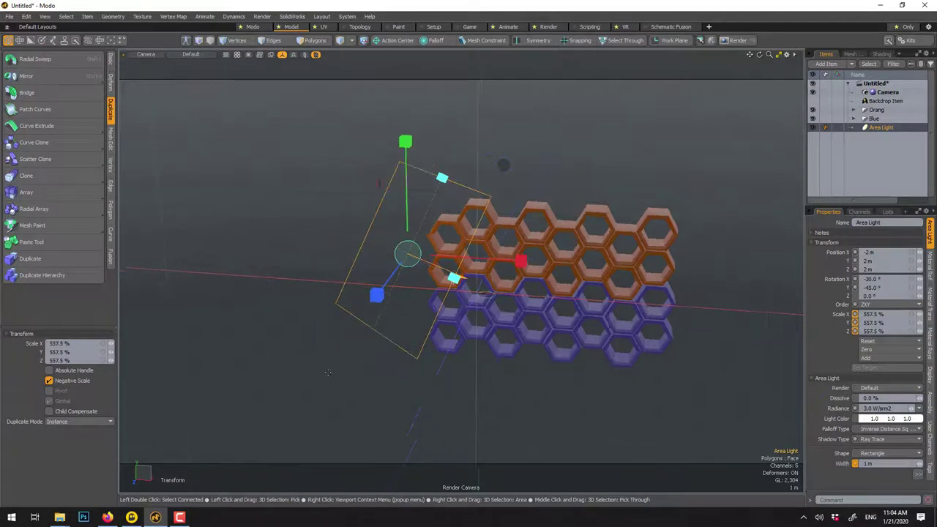
Step: Move the area light up to about Y 3.8 m and away from the bookcase to about Z 5.7 m, then deselect it
key(w)
drag(419, 232, 420, 194)
alt+drag(331, 266, 396, 388)
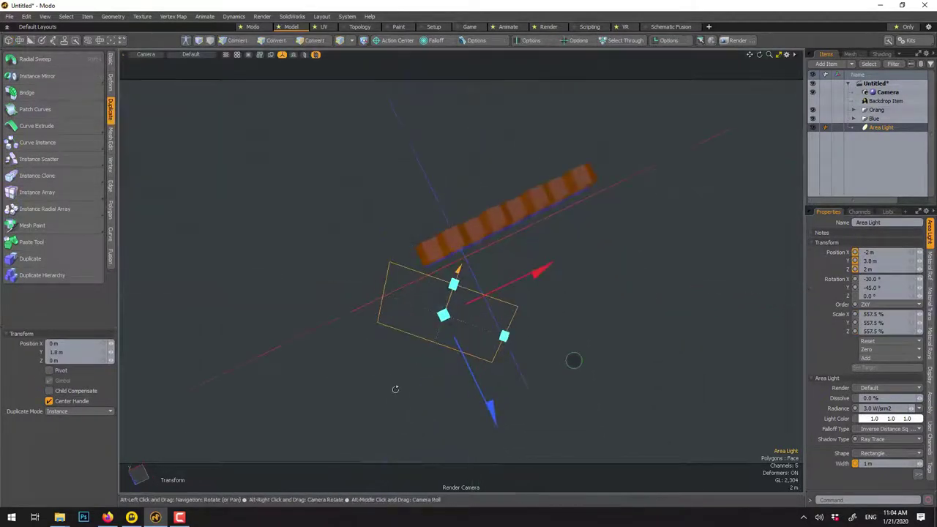
drag(488, 407, 525, 484)
alt+drag(517, 402, 464, 300)
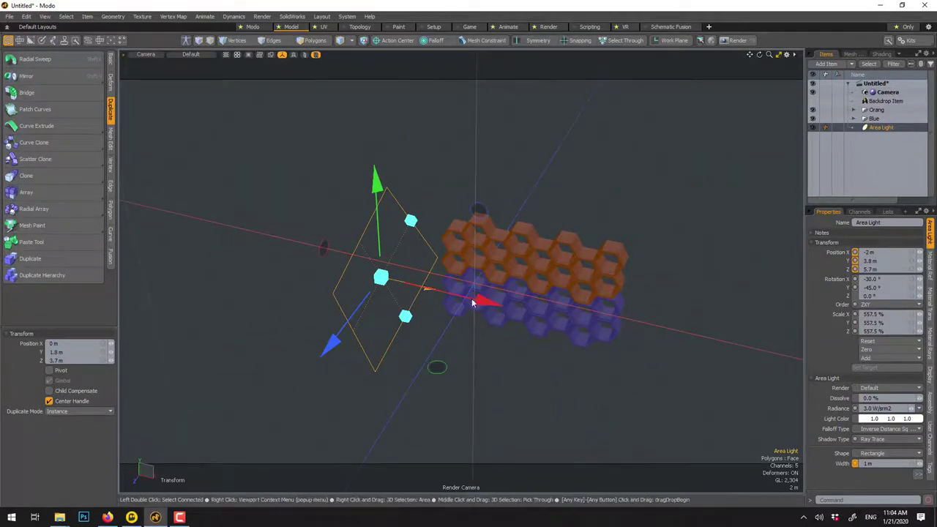
key(q)
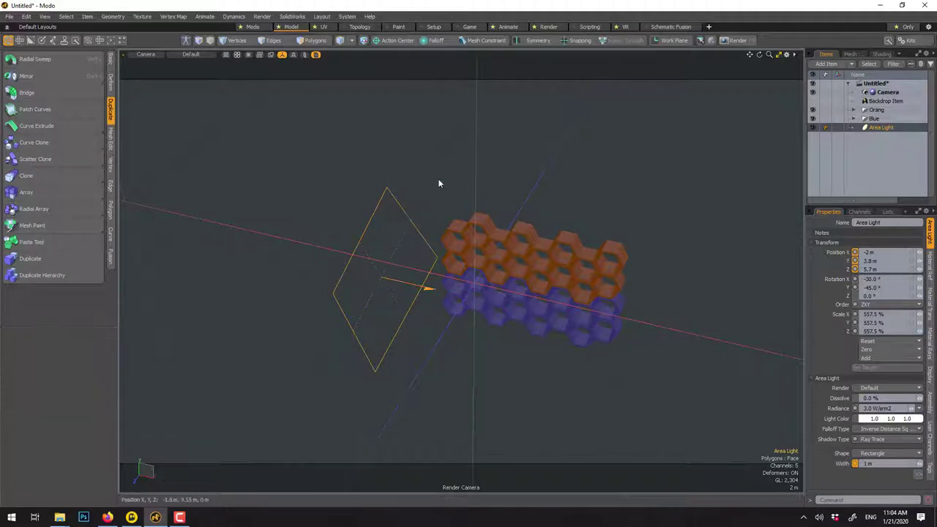
click(447, 181)
Step: Add a cube primitive to the scene at the origin
mouse_move(502, 224)
alt+mouse_down()
mouse_move(555, 200)
mouse_move(508, 218)
alt+mouse_up()
right_click(508, 217)
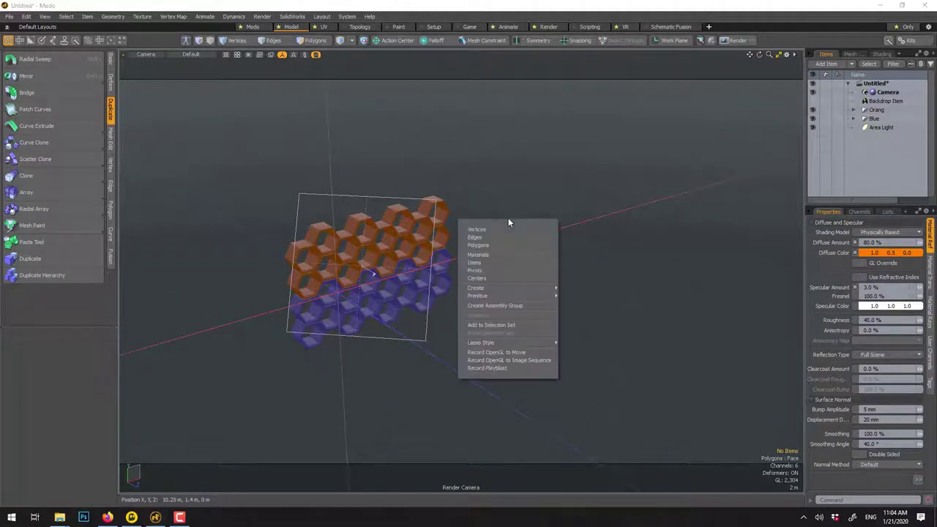
mouse_move(499, 295)
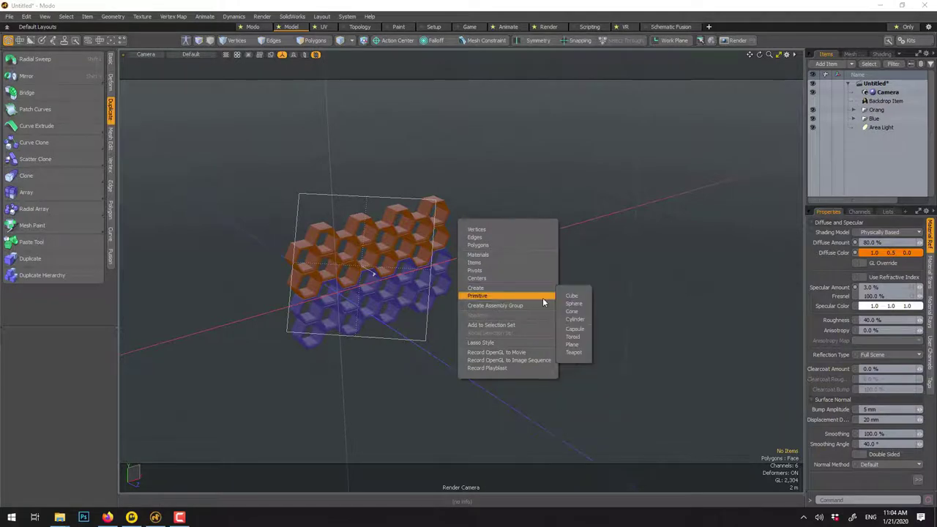
click(571, 296)
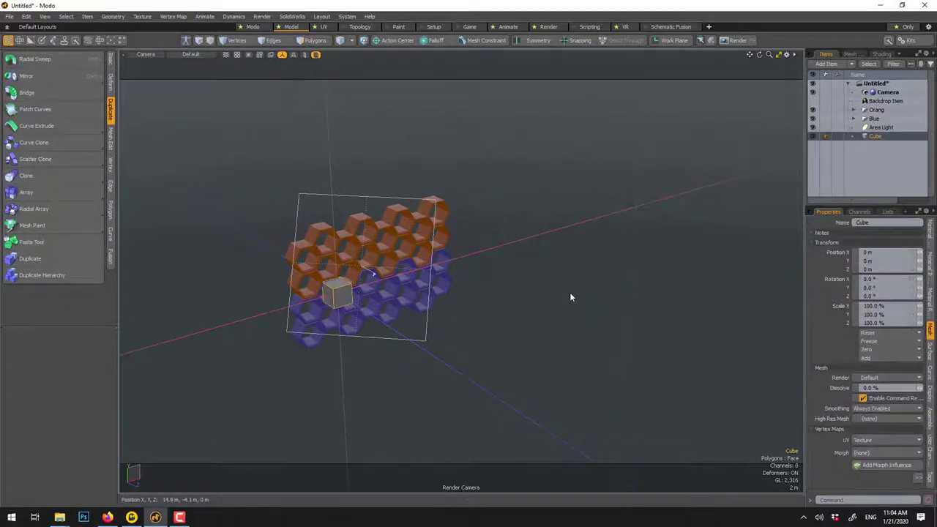
Step: Scale the cube's polygons uniformly to about 3140% so that it encloses the bookcase and light
key(3)
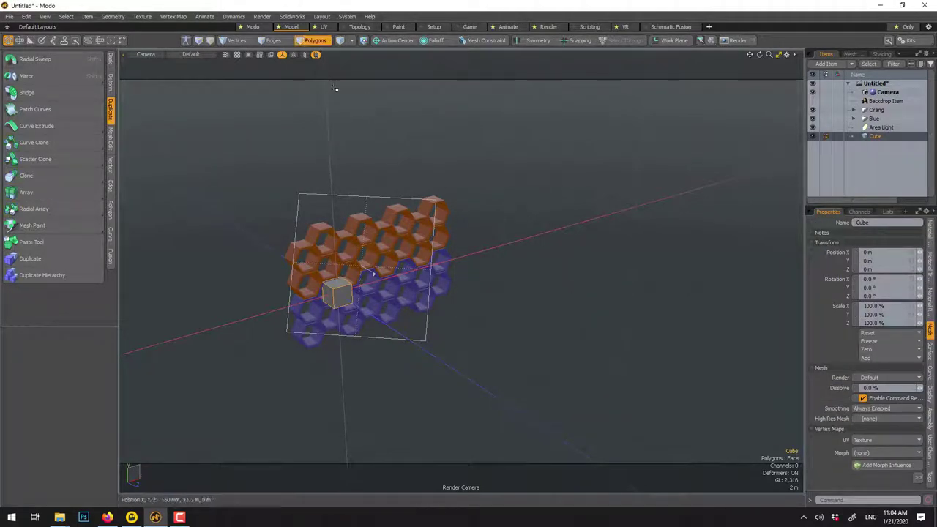
key(y)
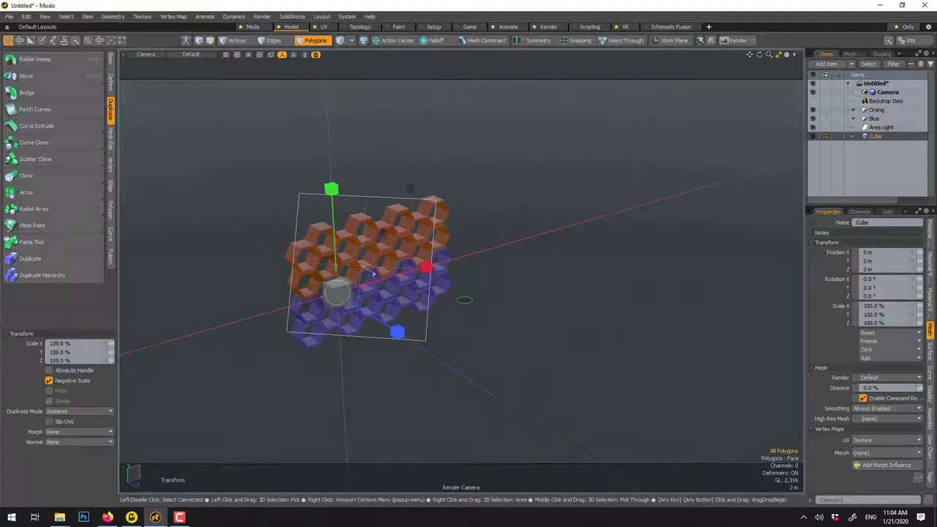
right_drag(371, 271, 199, 467)
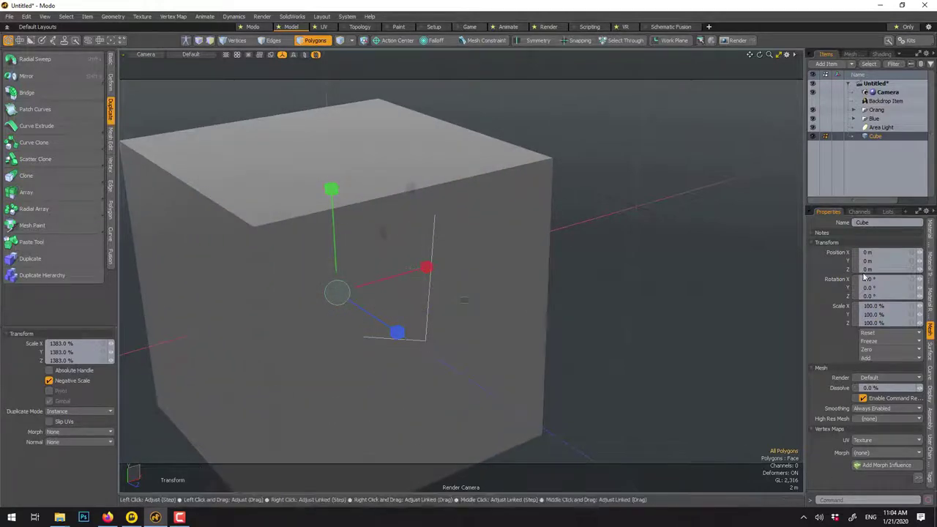
scroll(527, 246, down, 4)
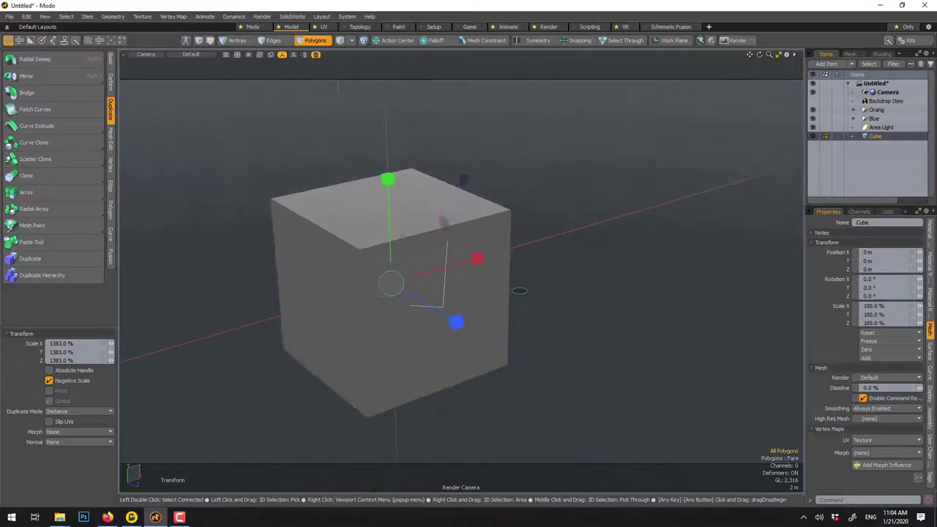
drag(391, 284, 601, 284)
scroll(262, 428, down, 2)
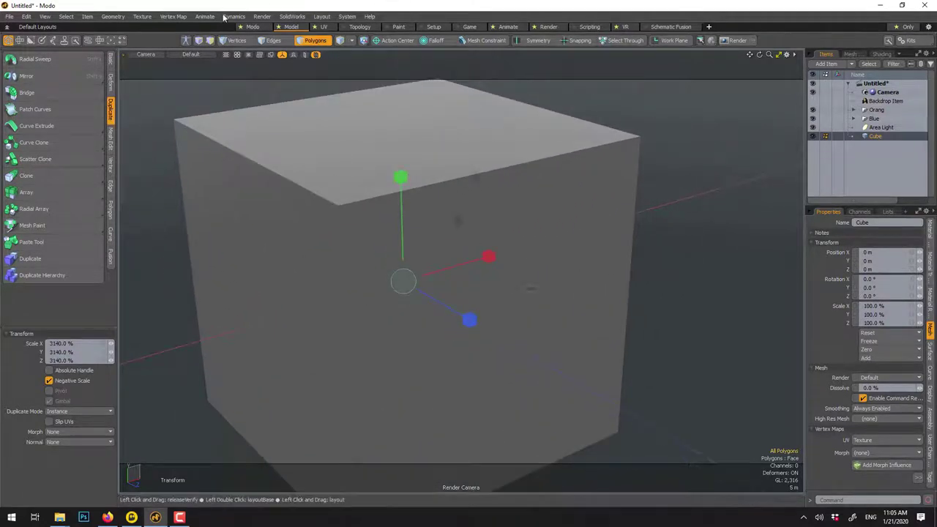
key(q)
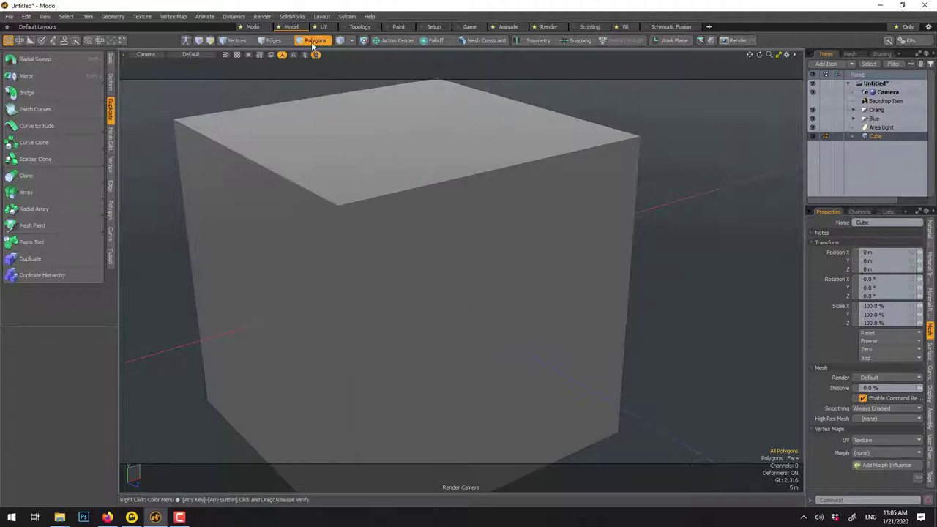
click(311, 42)
Step: Delete the cube's top, front and two side faces, keeping only the floor and back wall
scroll(327, 162, down, 3)
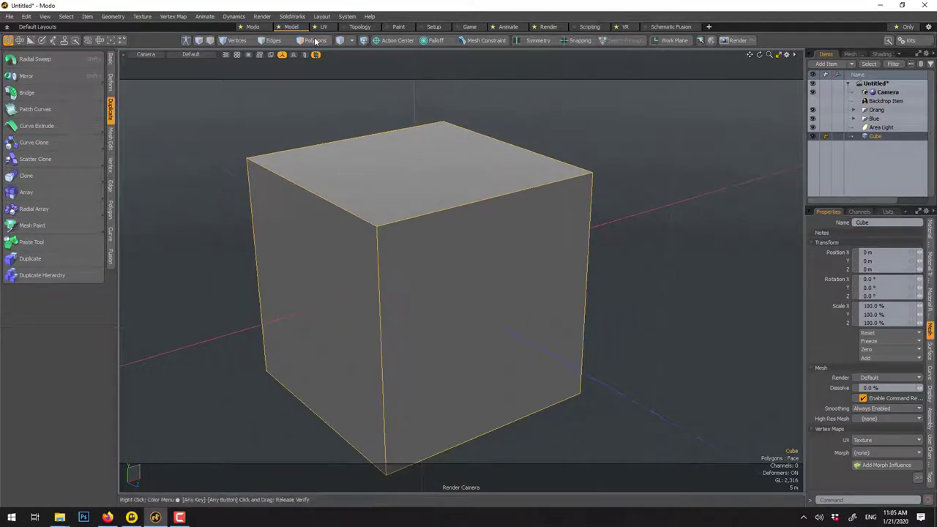
key(3)
mouse_move(405, 180)
mouse_down()
mouse_move(442, 292)
mouse_move(318, 278)
mouse_up()
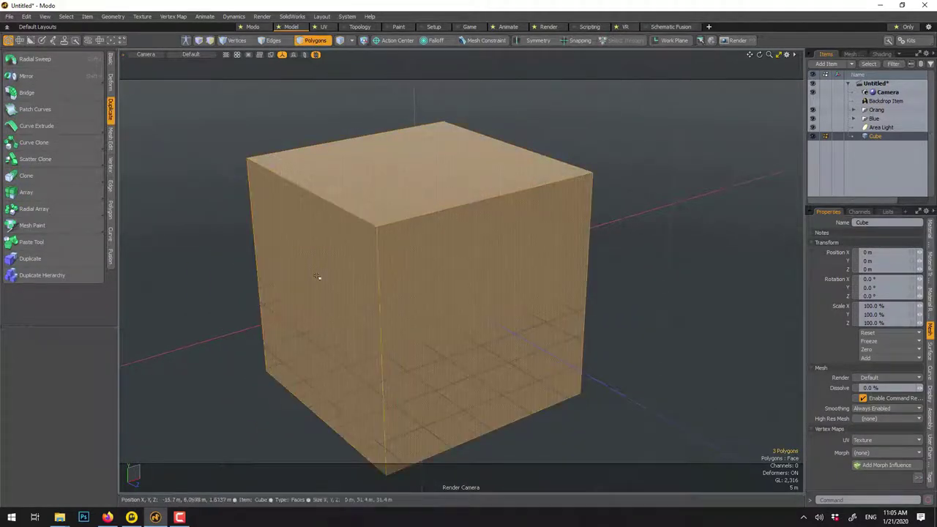
alt+drag(540, 305, 354, 272)
shift+click(411, 266)
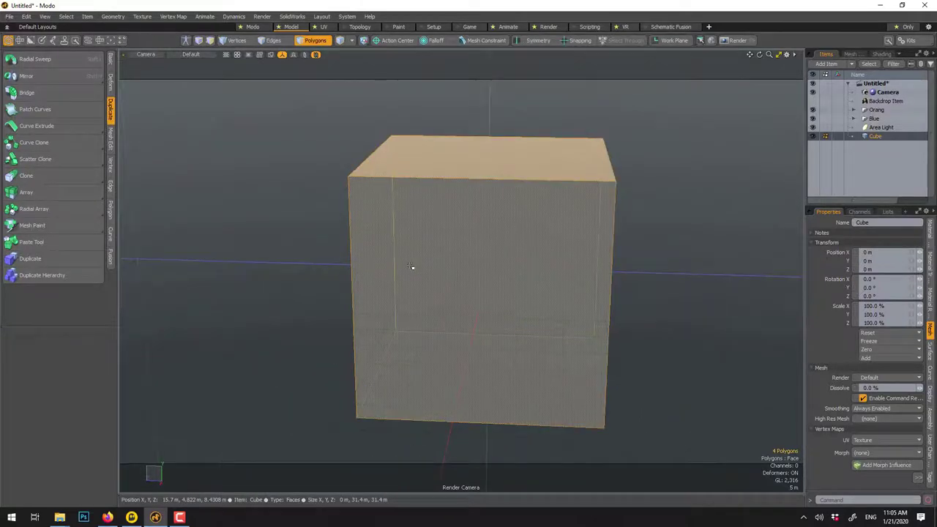
key(Delete)
Step: Flip the remaining floor and back wall polygons so that they face the bookcase
alt+drag(412, 267, 721, 246)
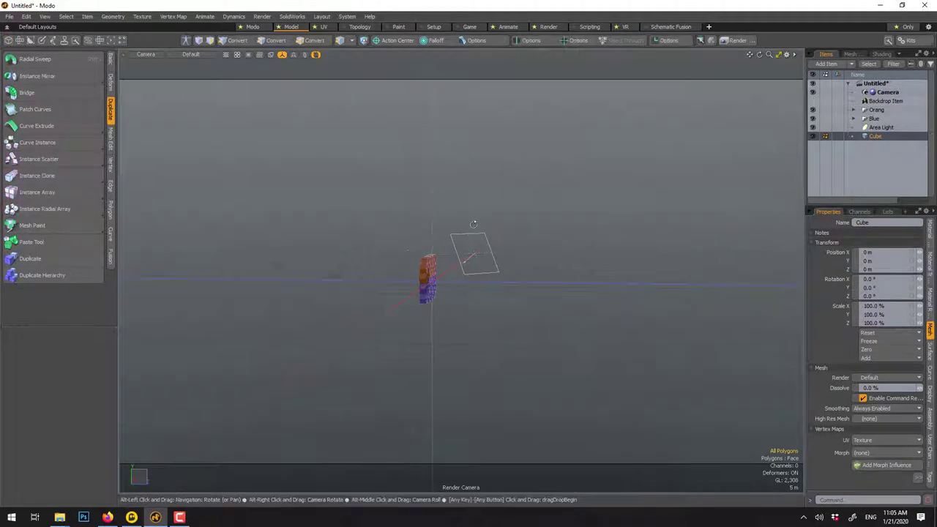
alt+drag(474, 225, 253, 266)
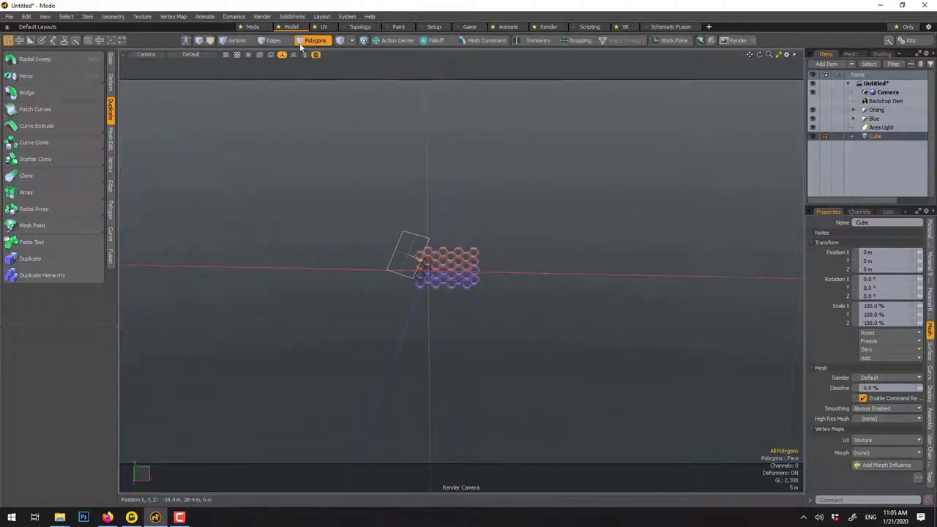
key(f)
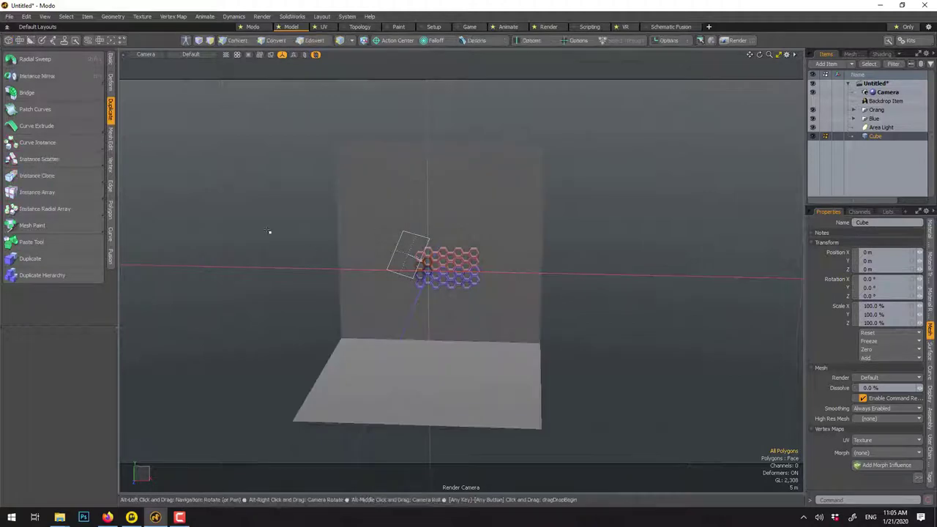
Step: Bevel the edge between the floor and back wall by about 12 m with round level 10 to form a curved backdrop
alt+drag(270, 232, 314, 237)
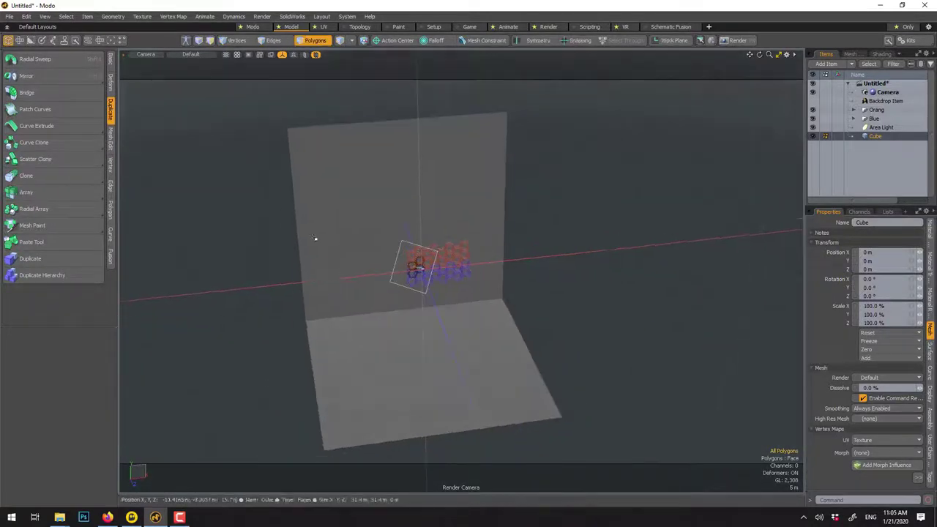
click(273, 40)
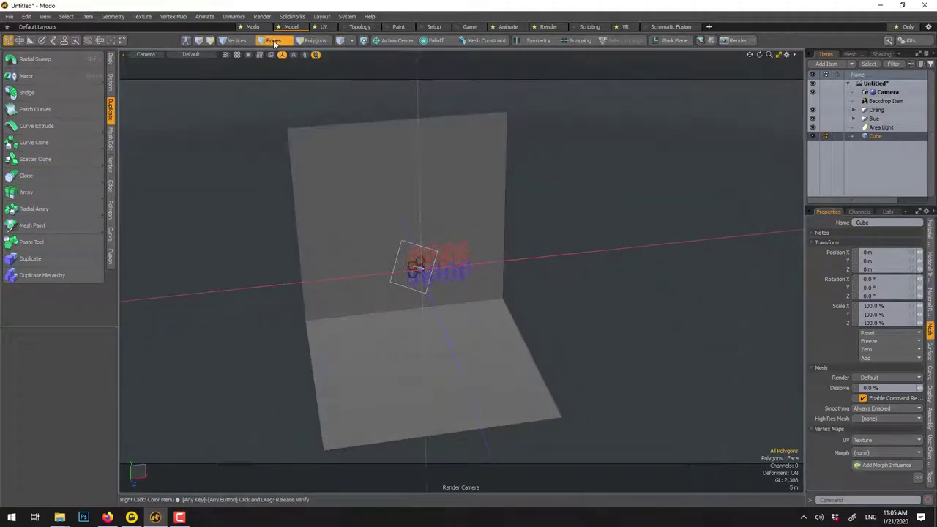
click(348, 316)
key(b)
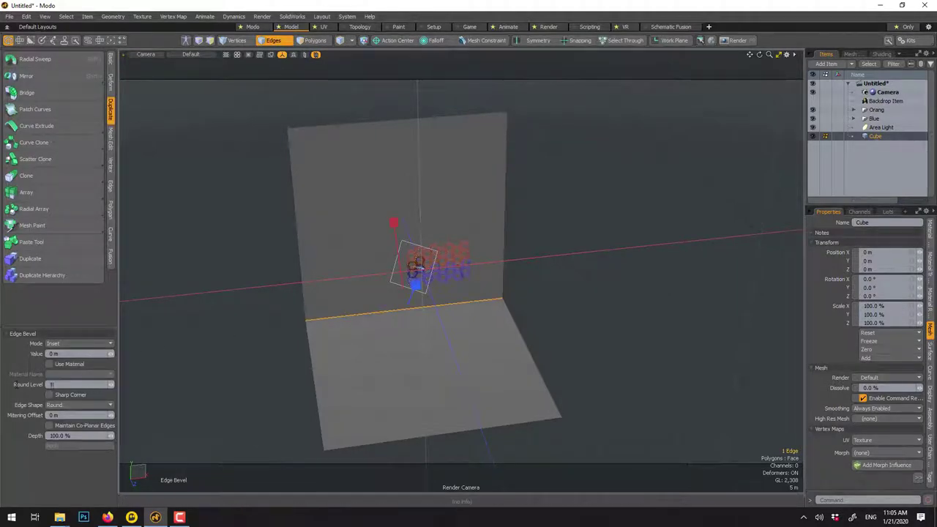
drag(165, 299, 930, 218)
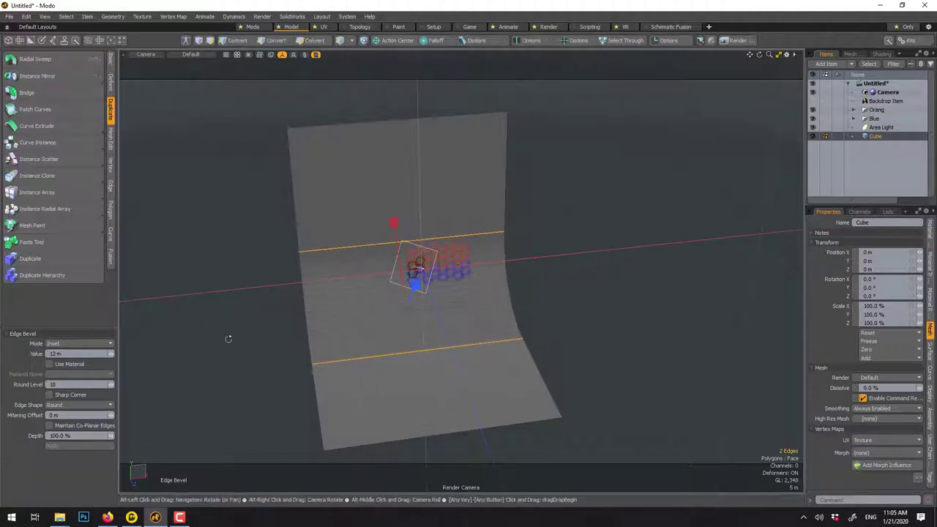
alt+drag(228, 339, 197, 322)
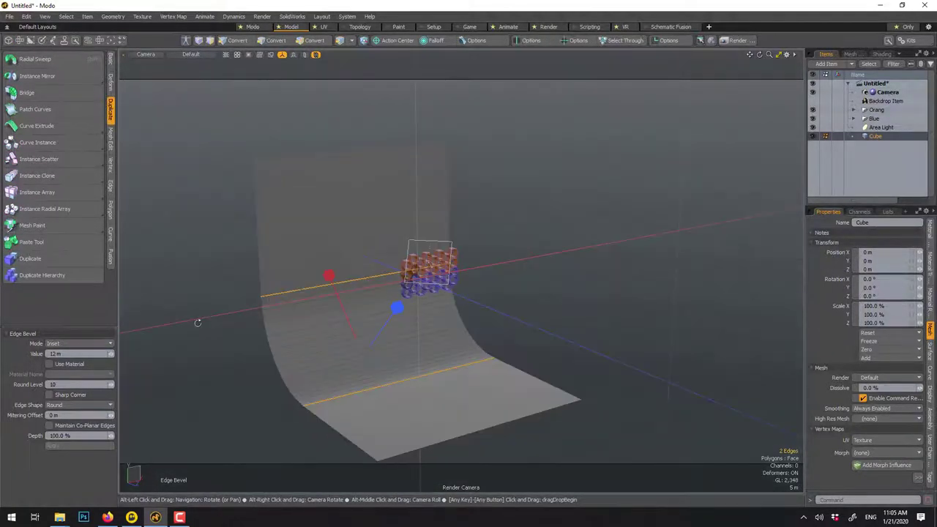
key(space)
Step: Widen the curved backdrop along the X axis by scaling its polygons to about 312.5%
key(space)
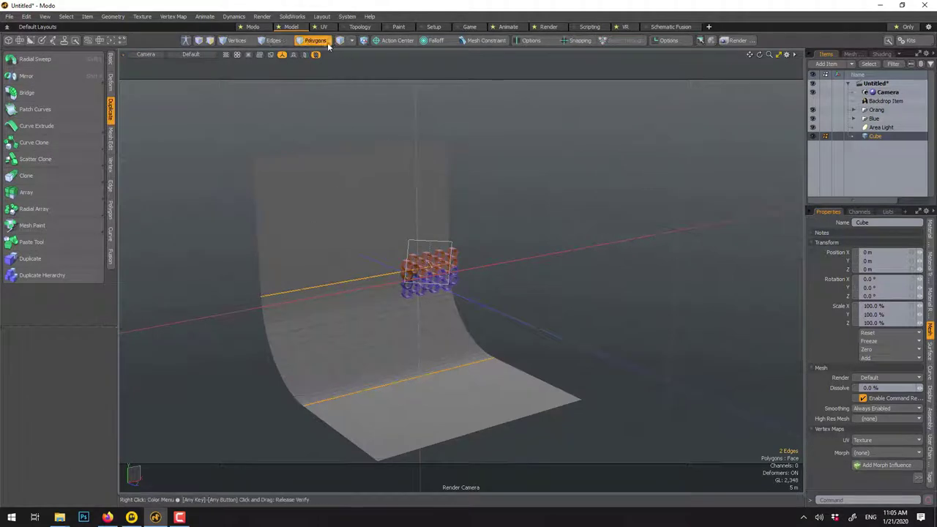
key(r)
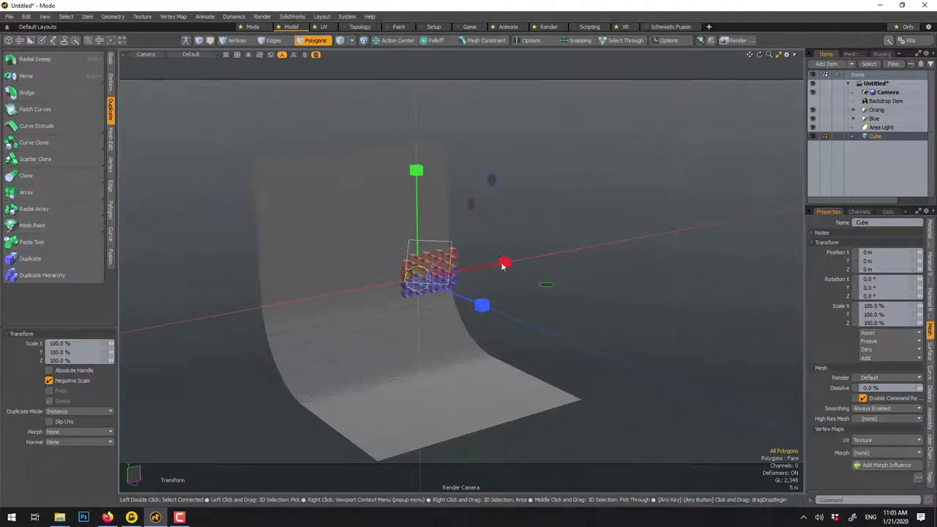
drag(503, 266, 608, 246)
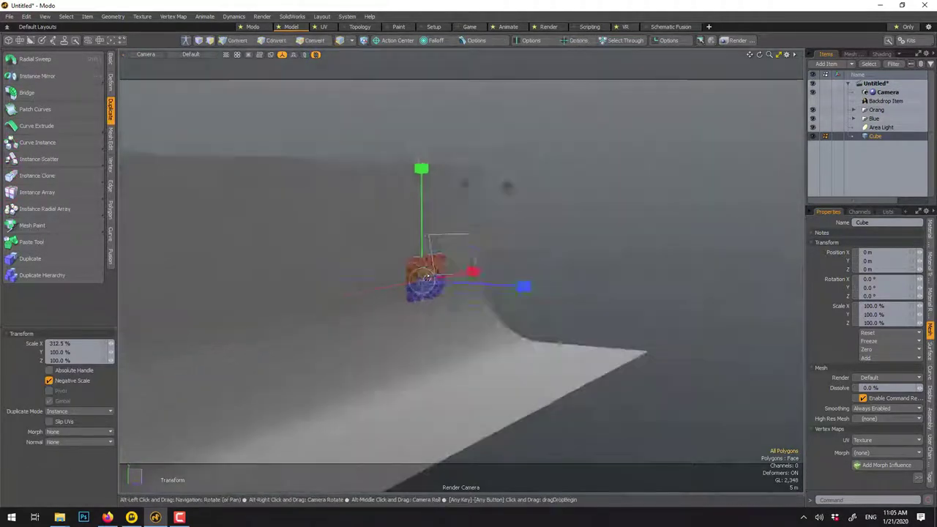
alt+drag(427, 278, 355, 300)
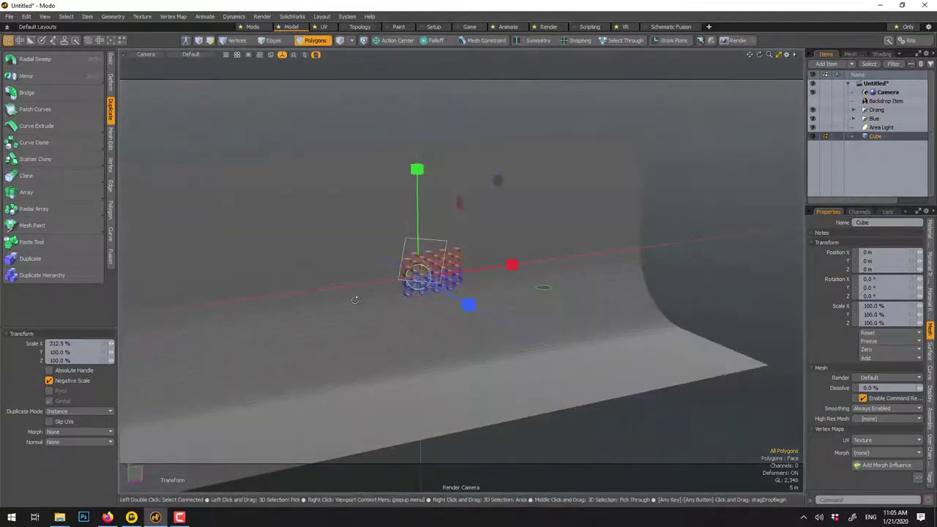
key(q)
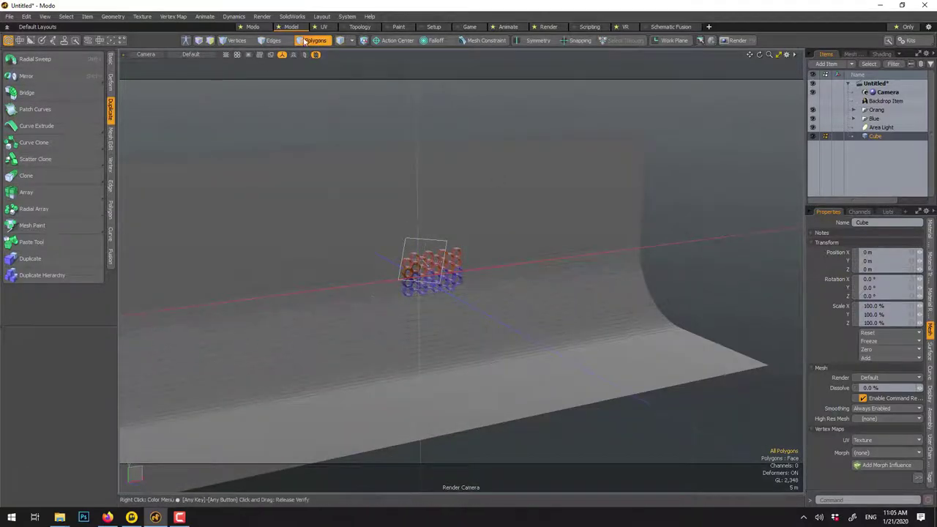
Step: Raise the whole backdrop item to a Y position of about 12.7 m, bringing its floor just beneath the bookcase
key(5)
scroll(300, 356, down, 3)
alt+drag(300, 358, 407, 345)
key(w)
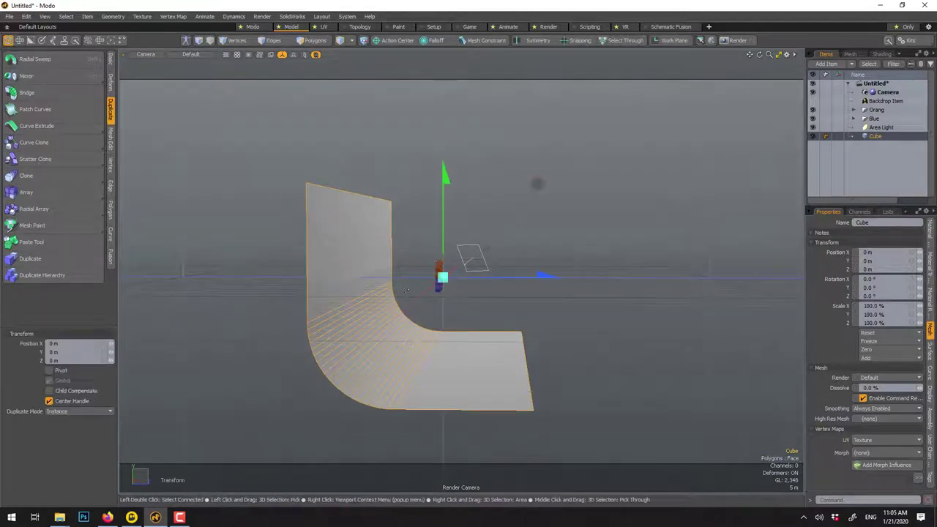
drag(445, 229, 297, 211)
scroll(428, 156, up, 5)
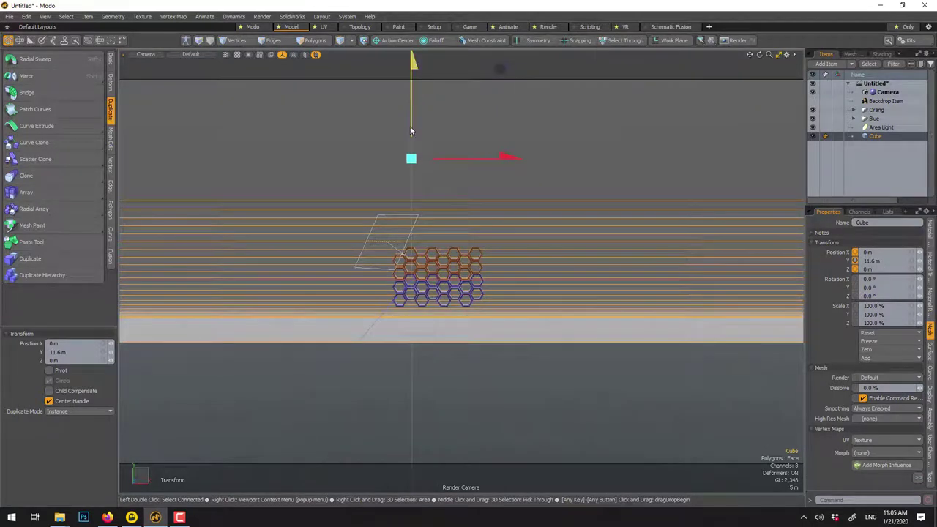
mouse_move(410, 130)
mouse_down()
mouse_move(411, 111)
mouse_move(411, 118)
mouse_up()
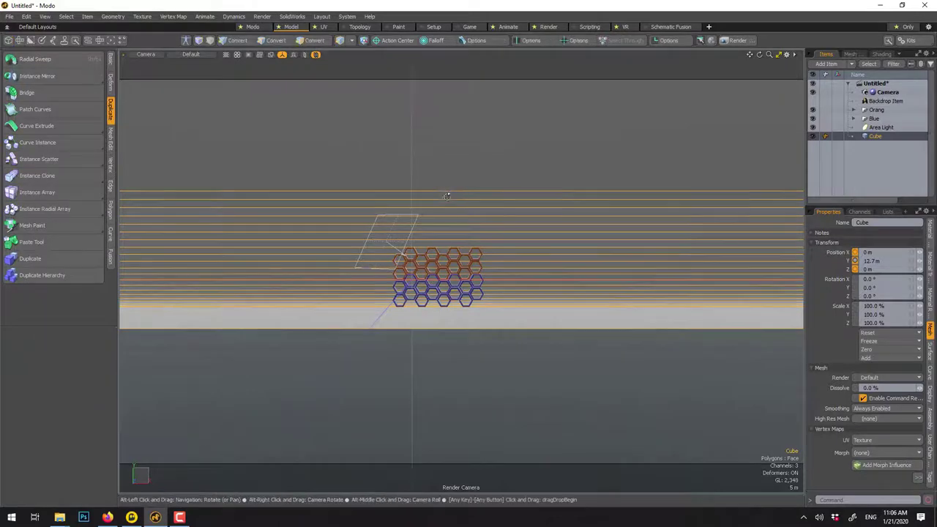
Step: Frame the bookcase closely, open a live render preview and place its window clear of the model
alt+drag(447, 192, 454, 255)
scroll(455, 255, up, 3)
scroll(454, 255, up, 6)
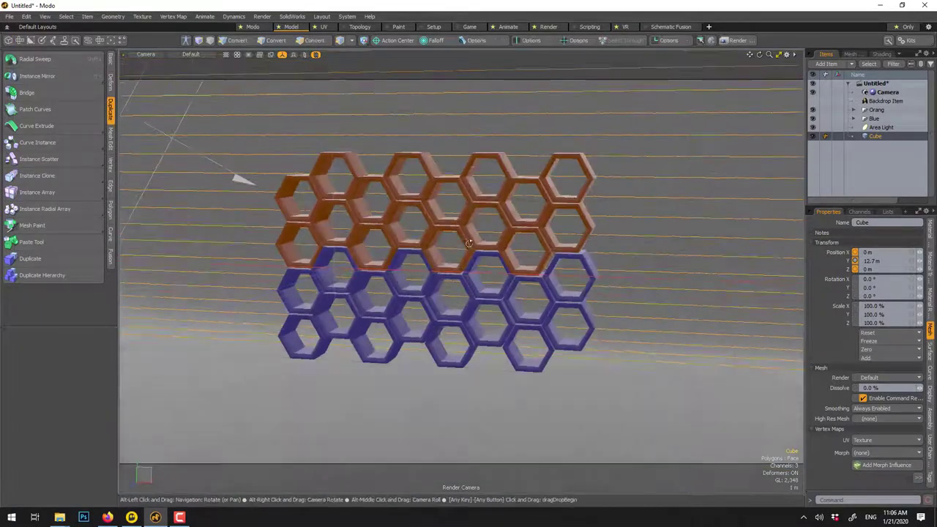
alt+shift+drag(469, 244, 440, 265)
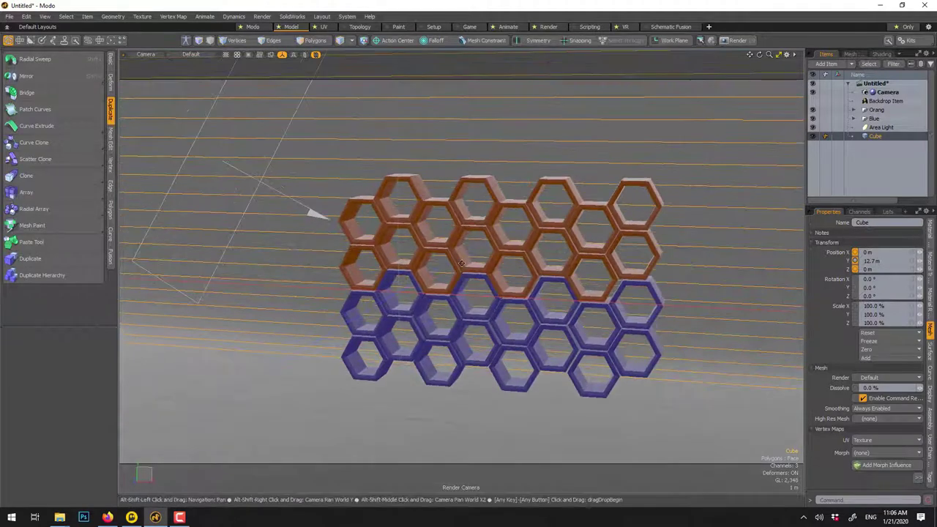
key(F9)
click(438, 256)
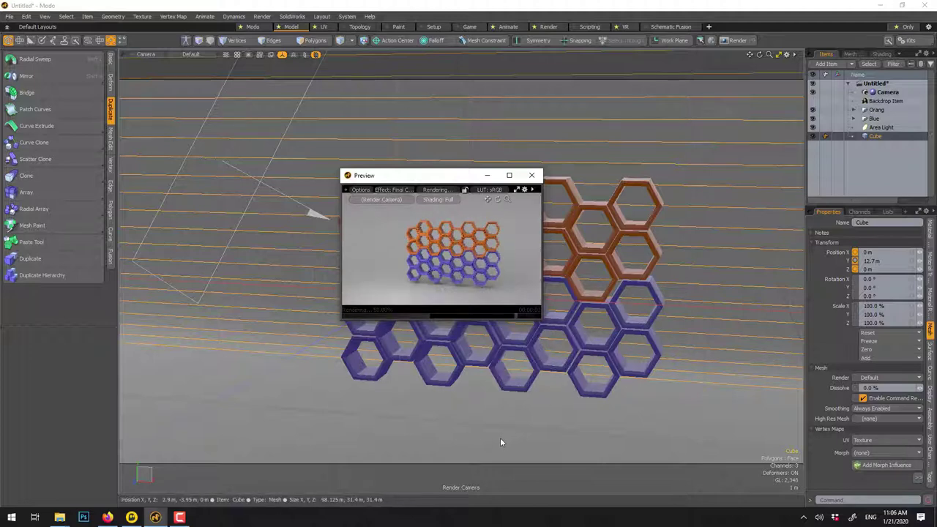
key(y)
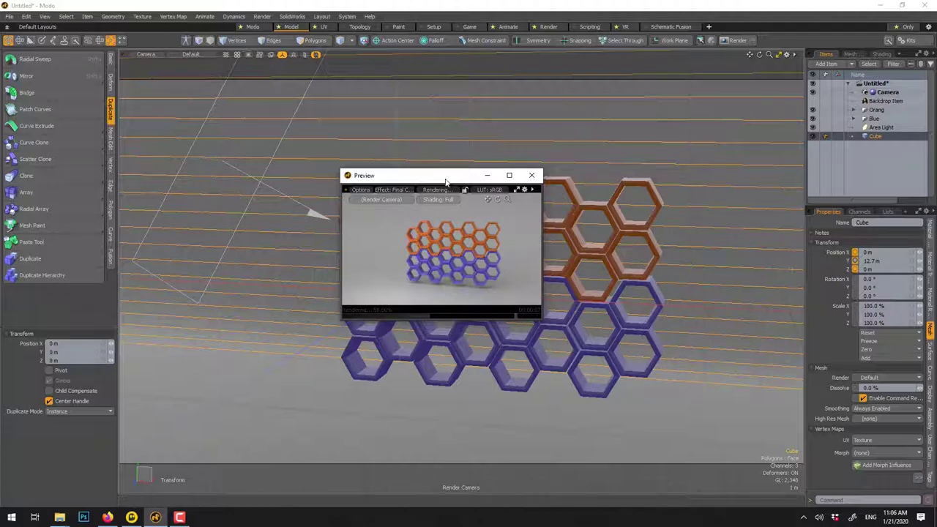
drag(446, 177, 683, 78)
Step: Examine the backdrop, area light and bookcase from far and near while comparing them with the render preview
scroll(356, 299, down, 3)
scroll(356, 299, down, 8)
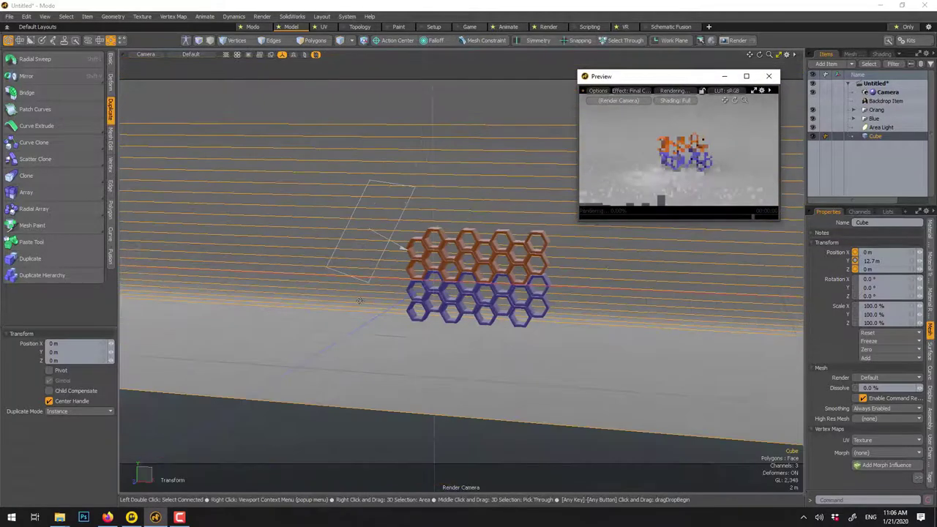
scroll(377, 293, down, 3)
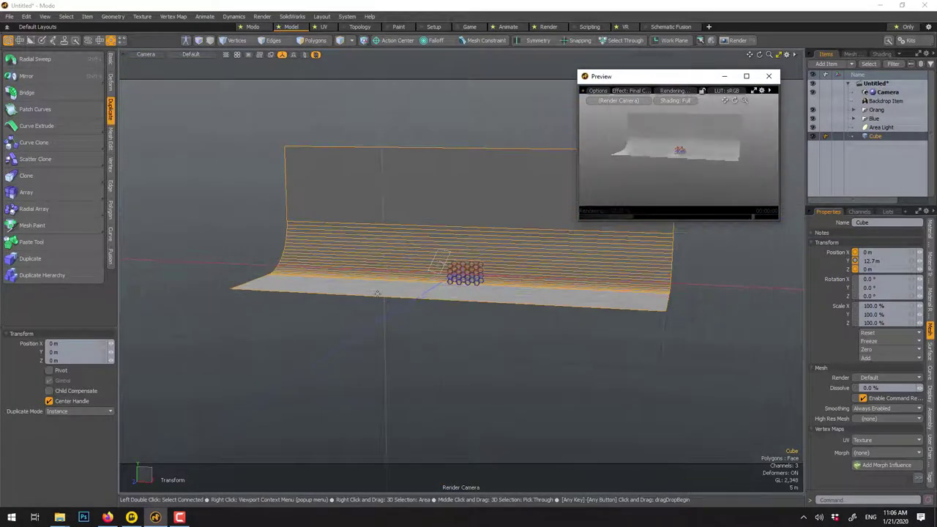
key(w)
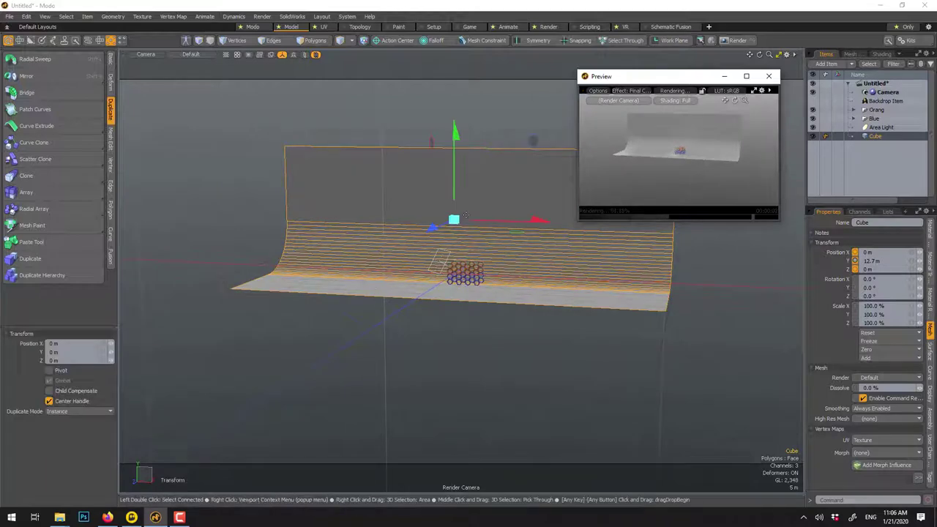
scroll(448, 176, up, 10)
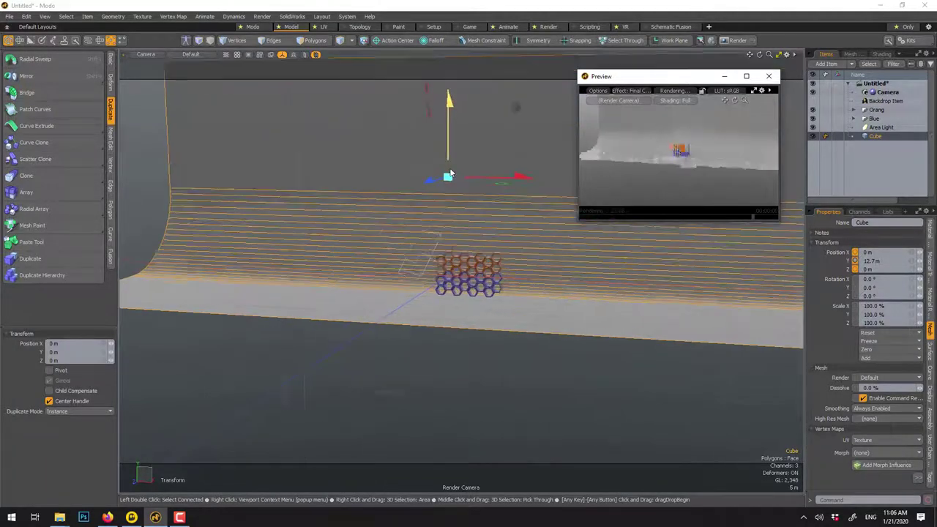
alt+shift+drag(450, 232, 433, 293)
scroll(432, 293, up, 3)
scroll(521, 288, up, 6)
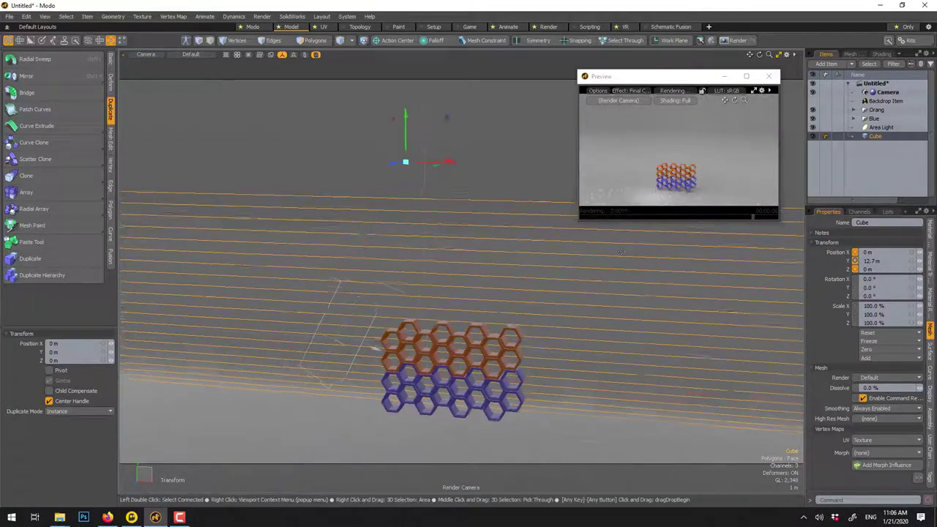
alt+shift+drag(521, 288, 486, 232)
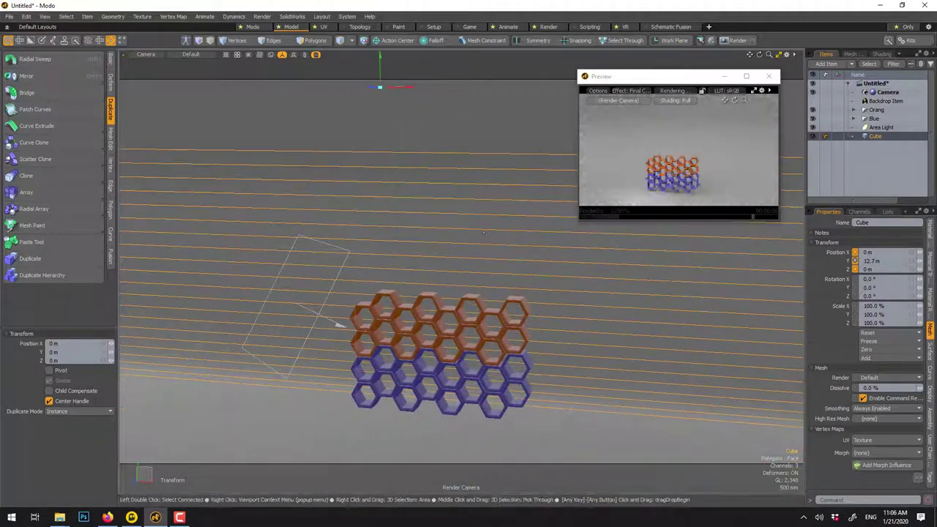
Step: Try Y positions of 1.5 m and 4 m for the second orange cell pair in the bookcase's top row
click(416, 311)
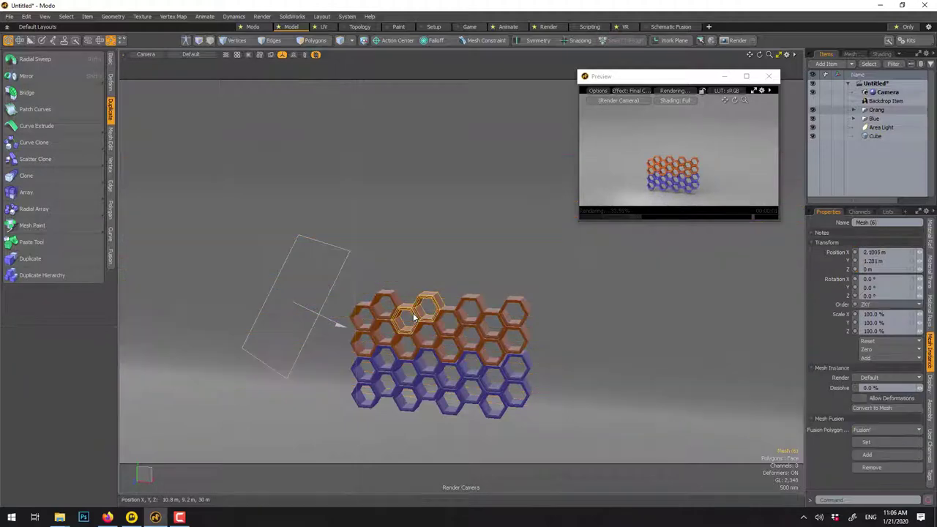
scroll(413, 317, up, 8)
scroll(425, 305, down, 6)
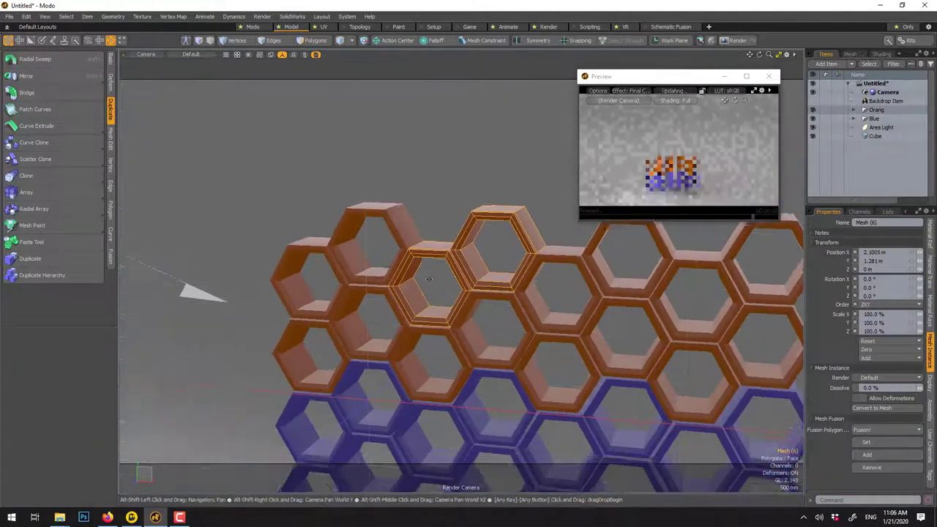
alt+shift+drag(424, 305, 422, 242)
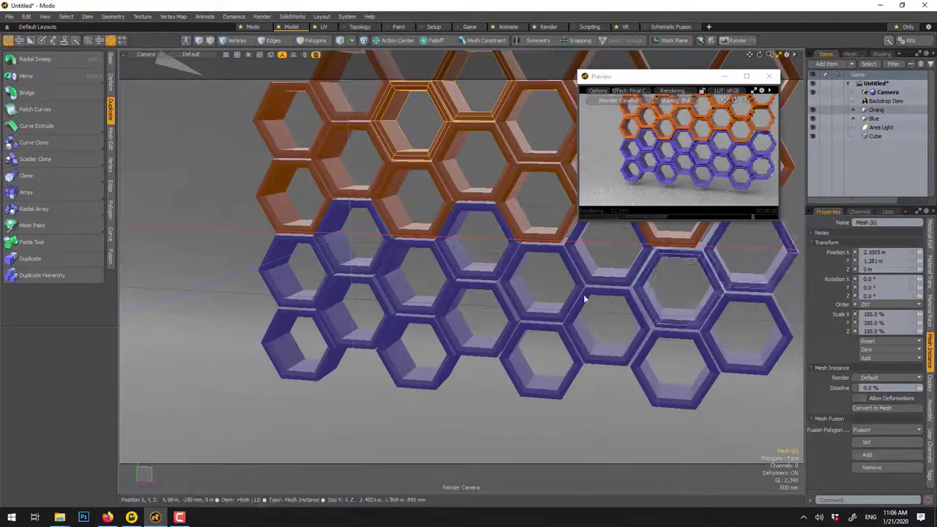
scroll(574, 300, up, 2)
scroll(574, 300, up, 1)
alt+shift+drag(574, 300, 586, 256)
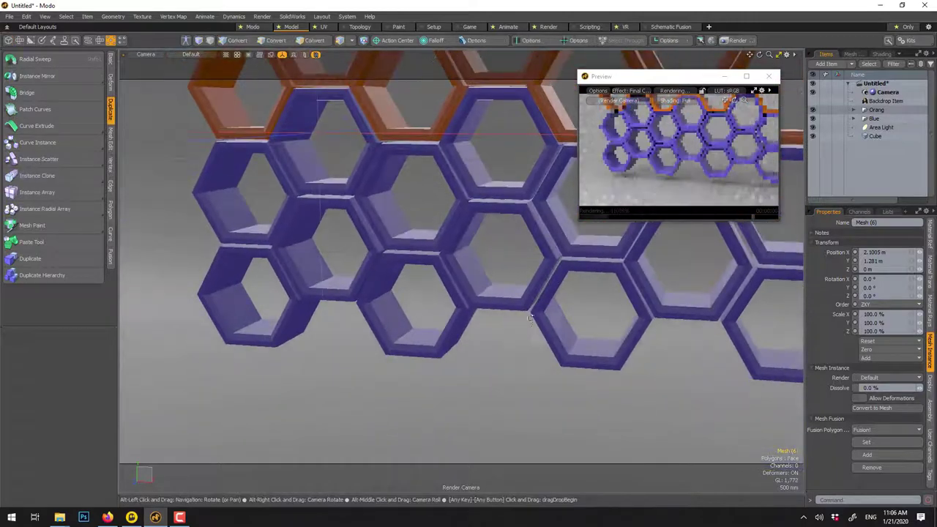
alt+drag(580, 294, 579, 313)
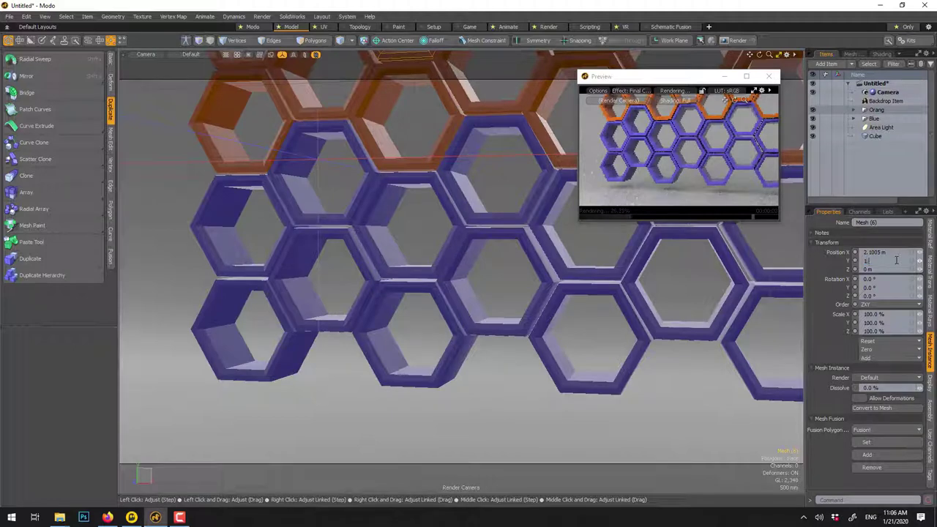
text(.5 m)
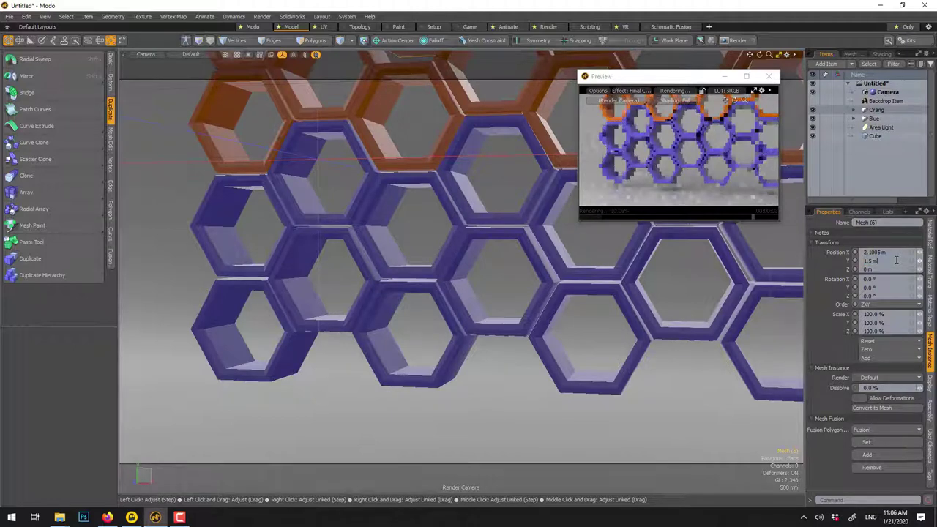
key(Return)
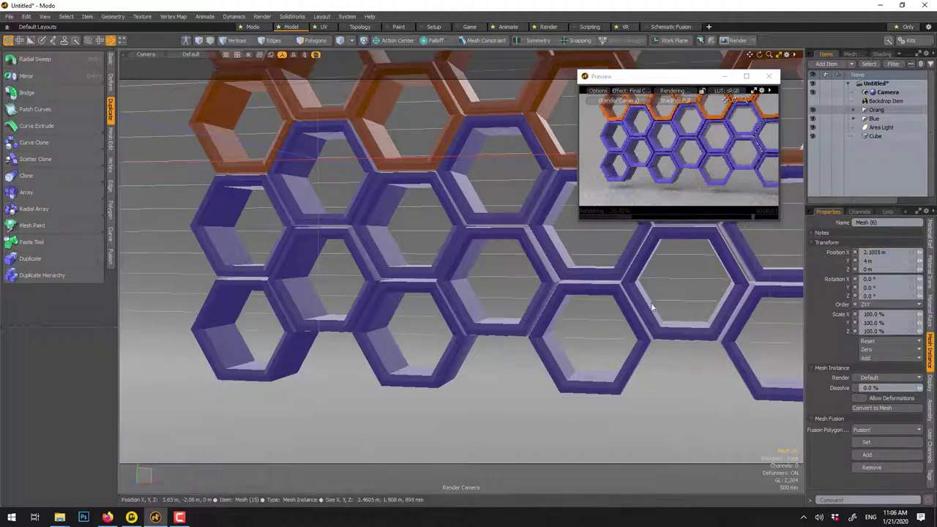
Step: Locate the displaced cell pair in the Orang group and set its Y position to 1.3 m
click(853, 109)
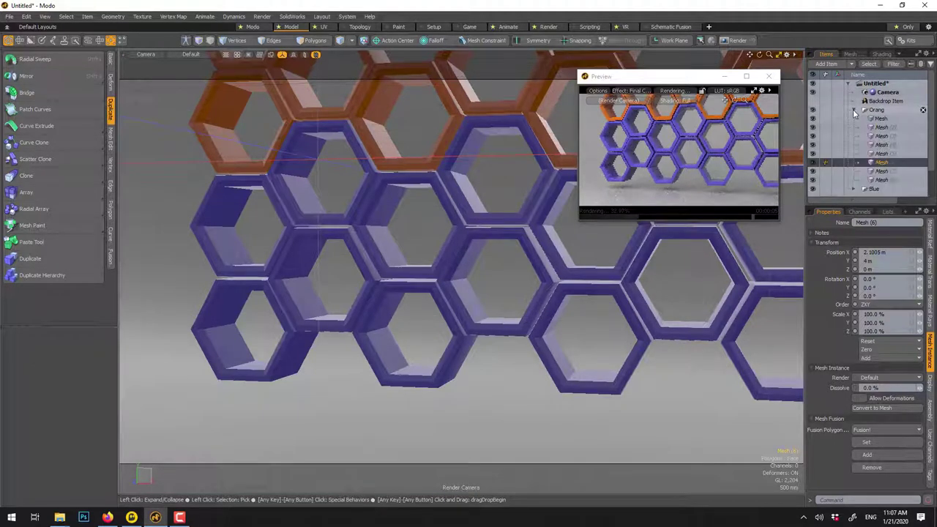
scroll(541, 283, down, 5)
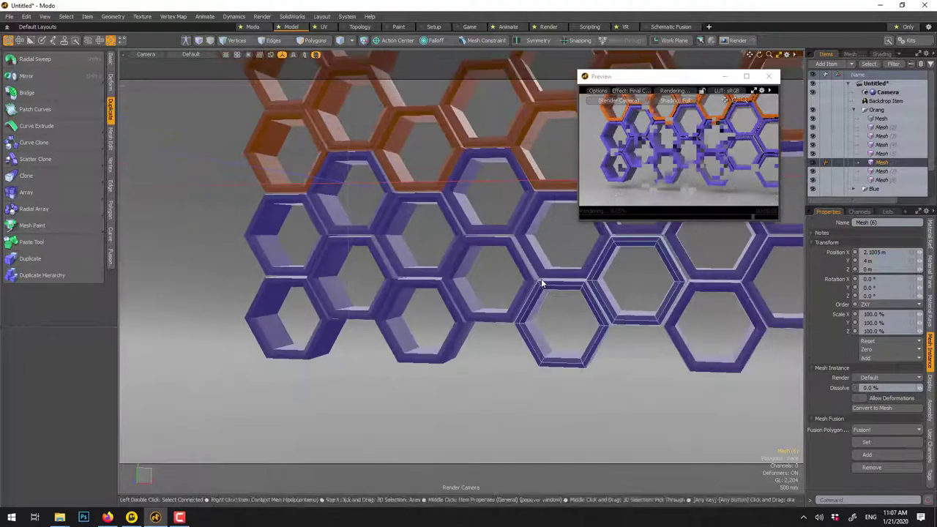
scroll(458, 137, up, 5)
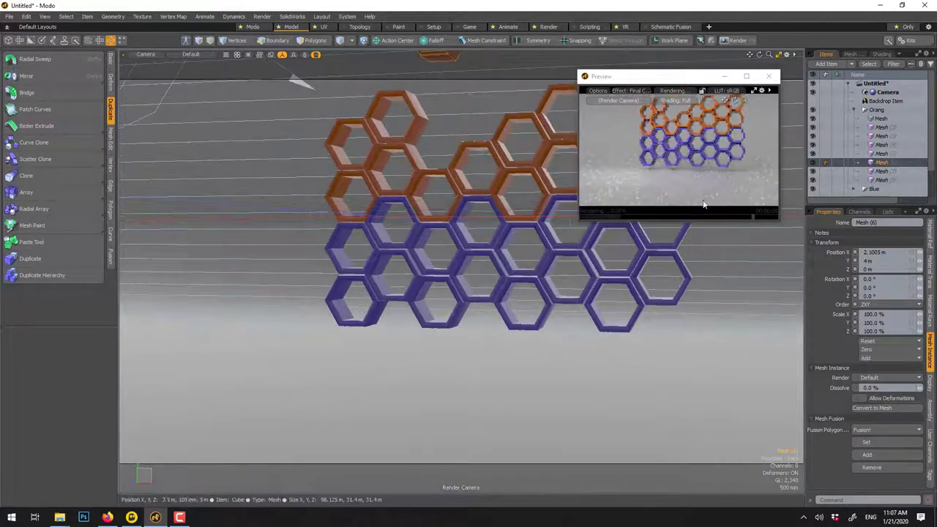
scroll(447, 126, up, 5)
scroll(446, 125, up, 3)
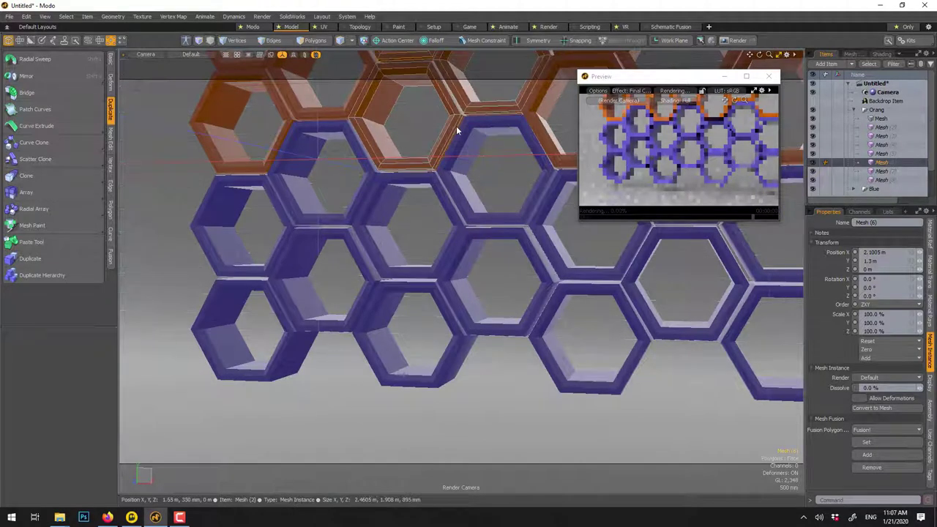
click(853, 111)
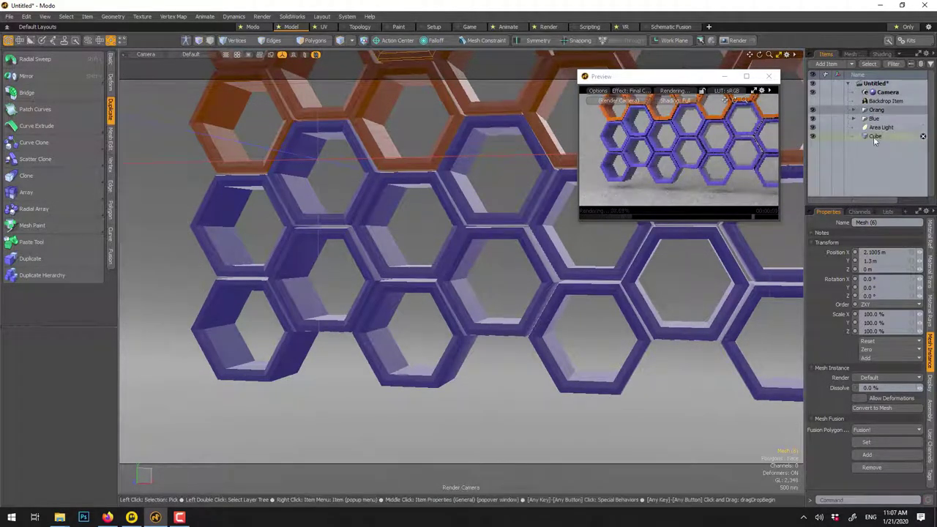
Step: Rename the backdrop mesh item Cube as Floor
click(874, 135)
click(873, 136)
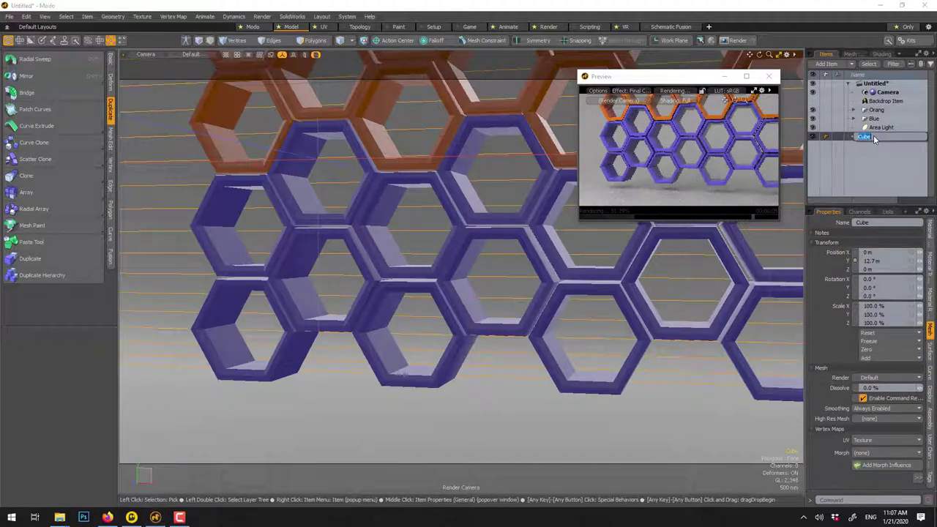
text(Floor)
key(Return)
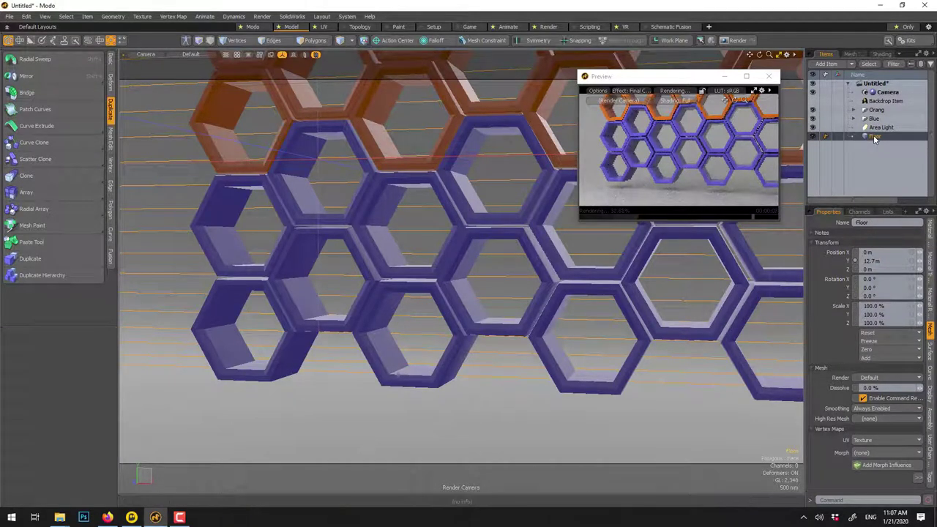
Step: Try Y positions of 12.8 m, 13 m and 12.95 m for the Floor mesh item
click(880, 260)
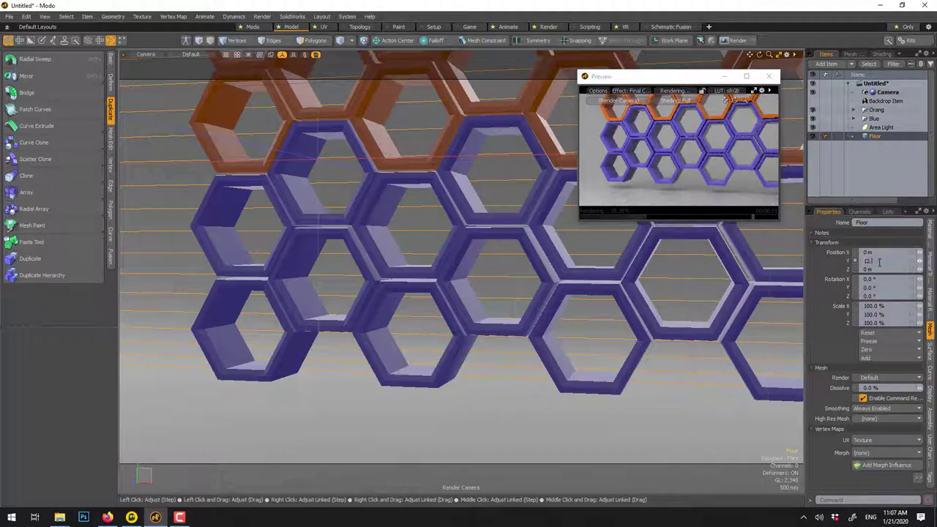
text(12.8)
key(Return)
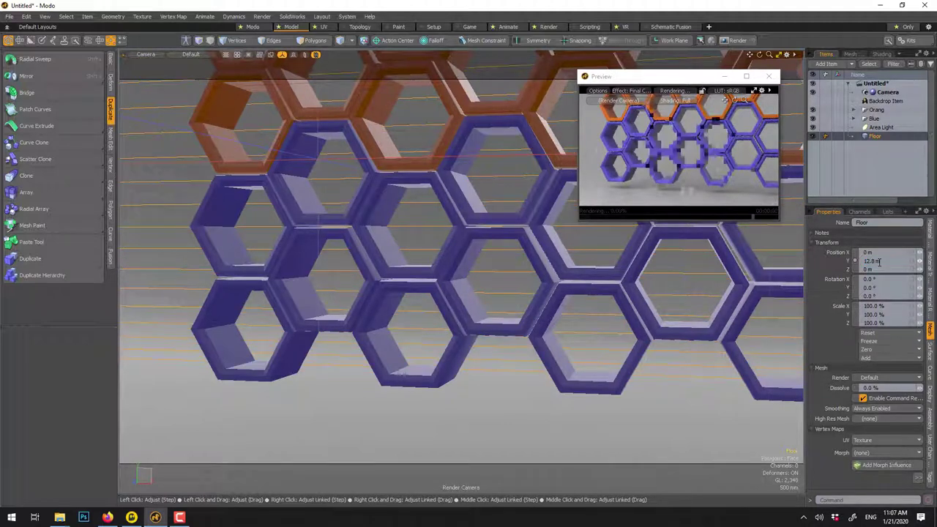
click(879, 261)
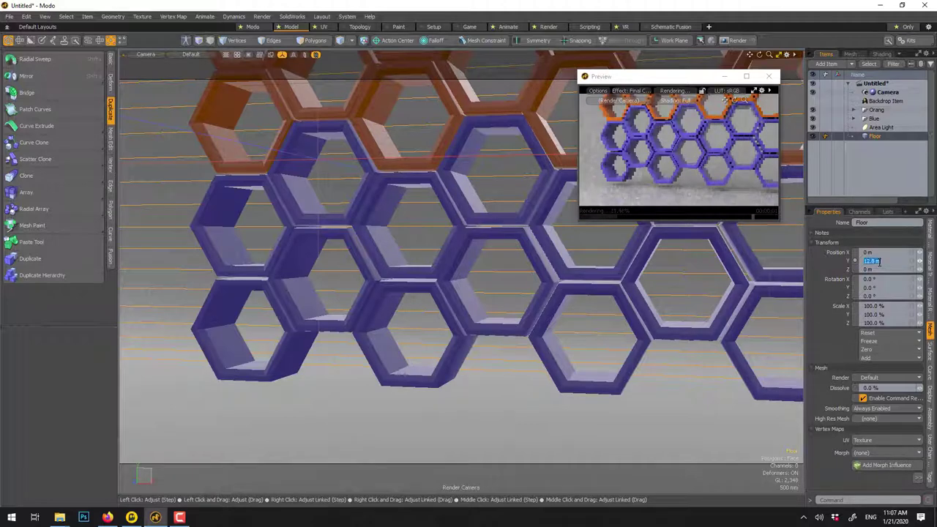
text(13)
key(Return)
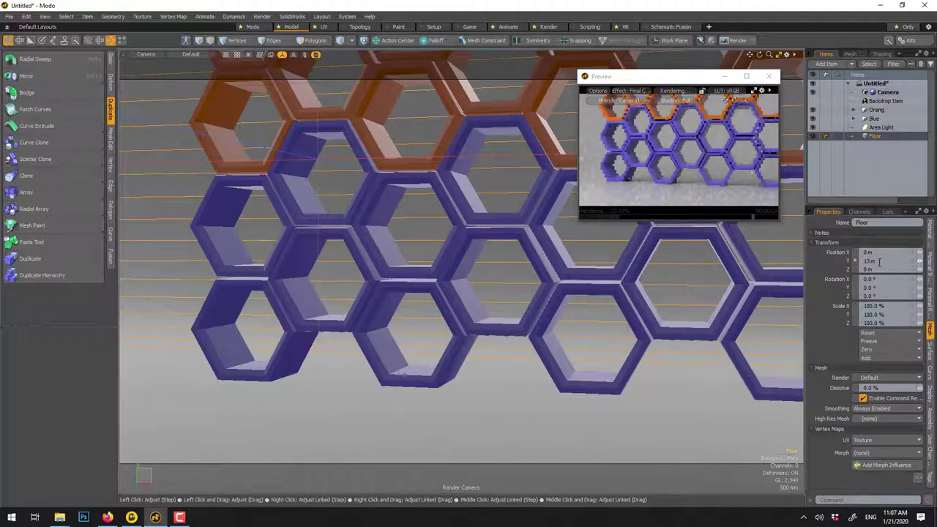
click(879, 261)
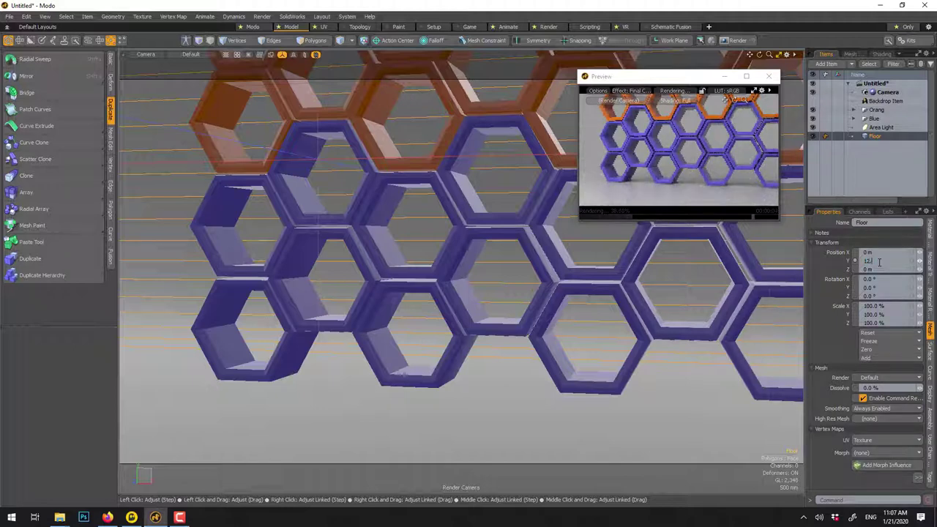
text(12.95)
key(Return)
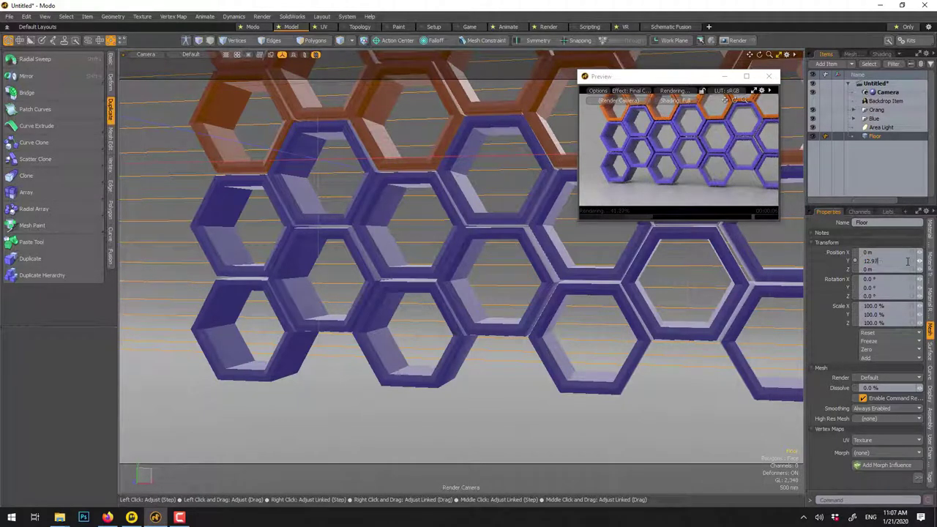
Step: Set the Floor's Y position to 12.97 m and reframe the render camera on the whole bookcase from an angle
text(7)
key(Return)
scroll(487, 252, down, 3)
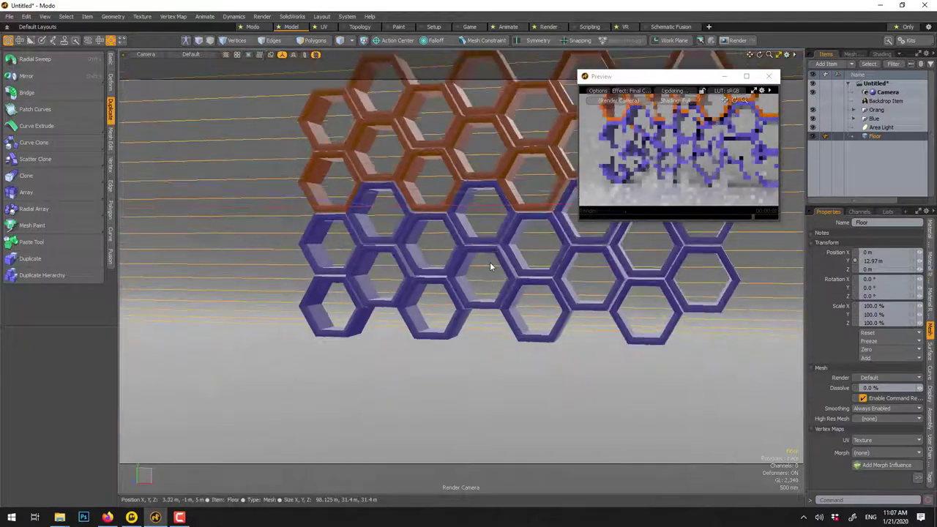
scroll(494, 261, down, 2)
alt+drag(507, 240, 471, 241)
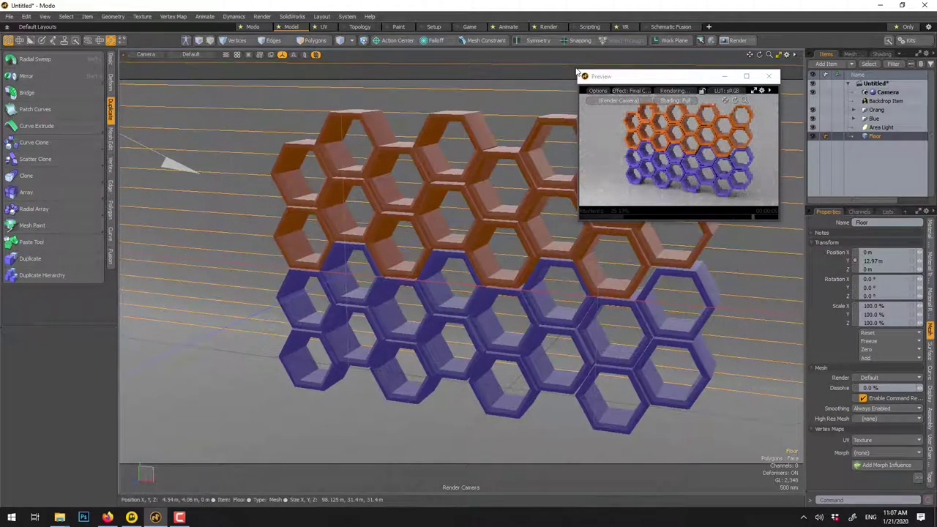
Step: Enlarge and reposition the render preview window and switch its Final Render Quality option
drag(577, 71, 527, 45)
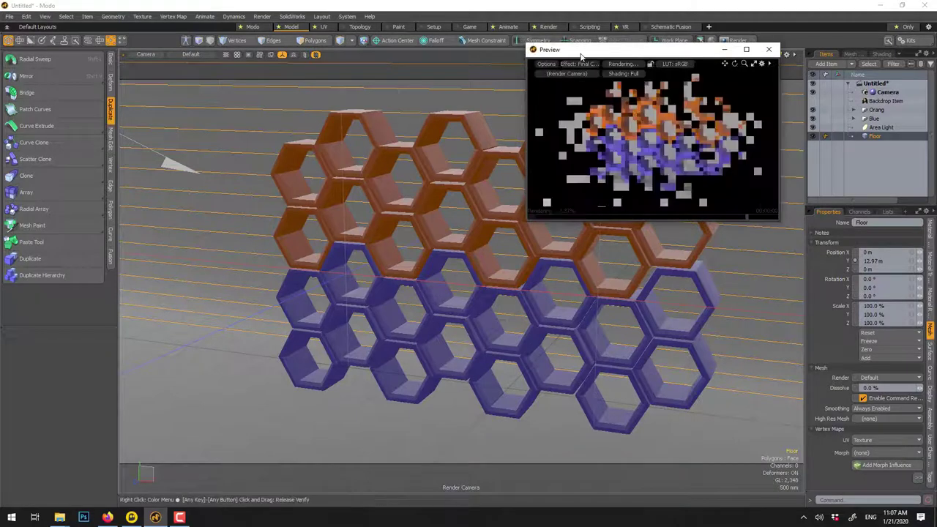
drag(594, 55, 459, 36)
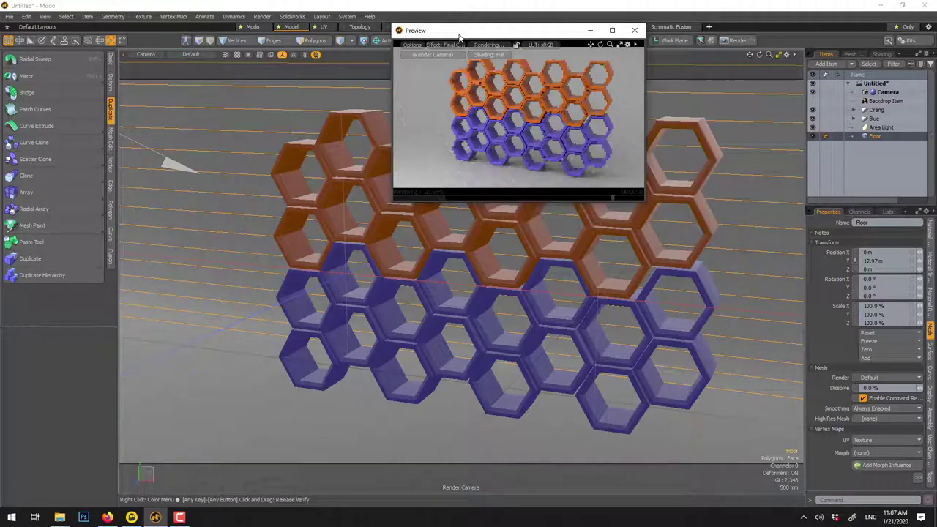
click(627, 46)
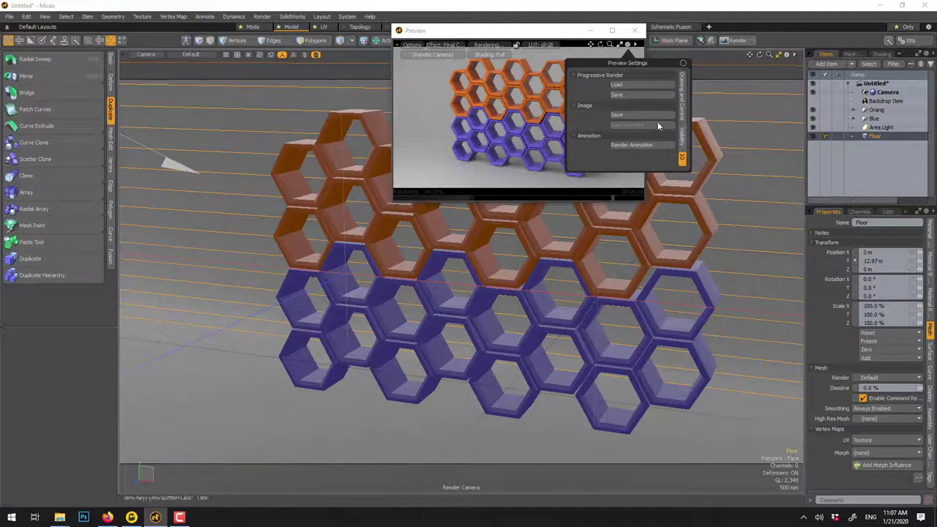
click(413, 46)
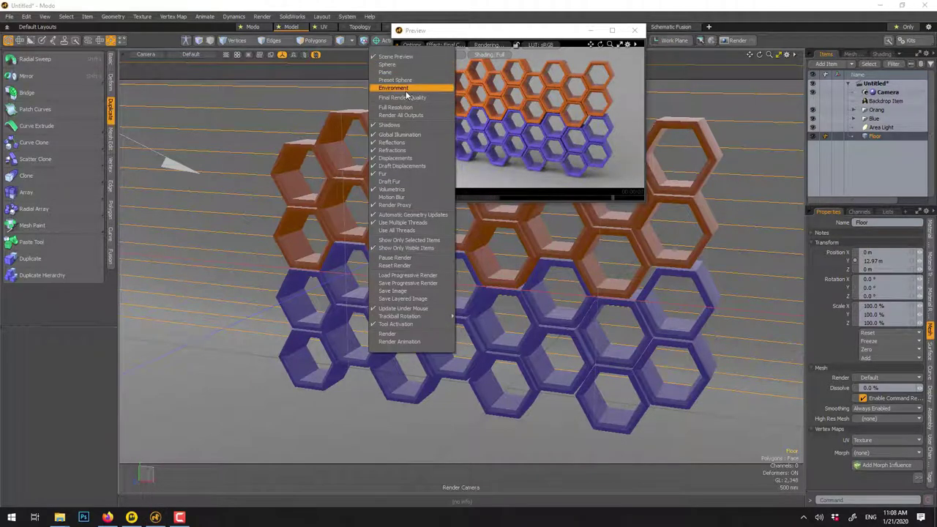
click(404, 98)
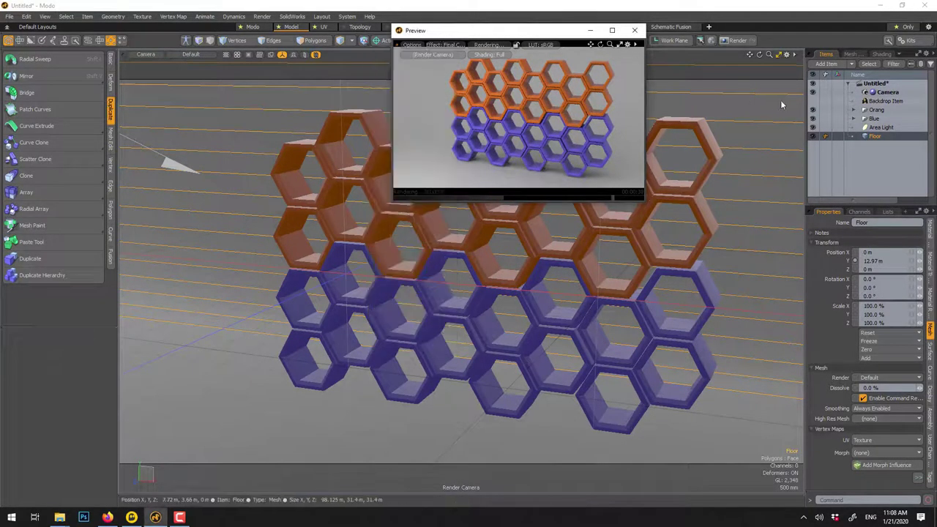
Step: Set the Final Color Output's tone map amount to 10%
click(876, 54)
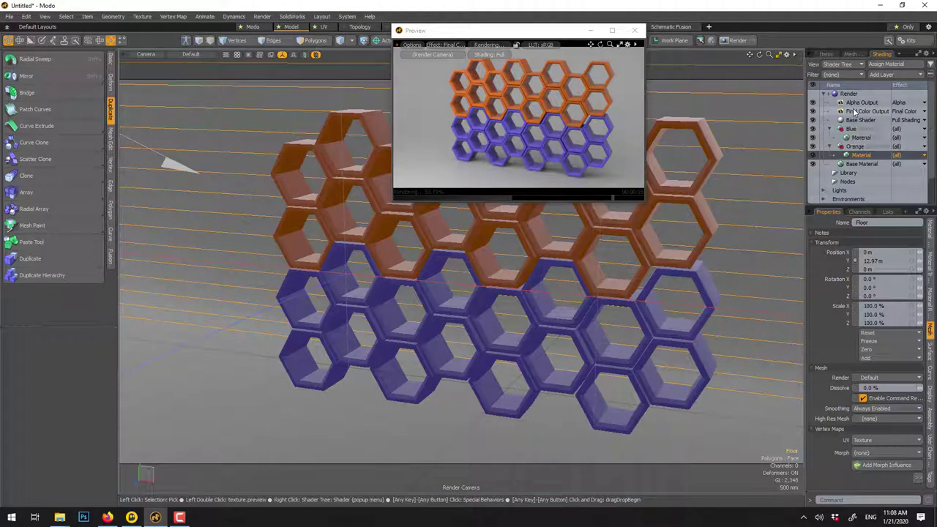
click(855, 111)
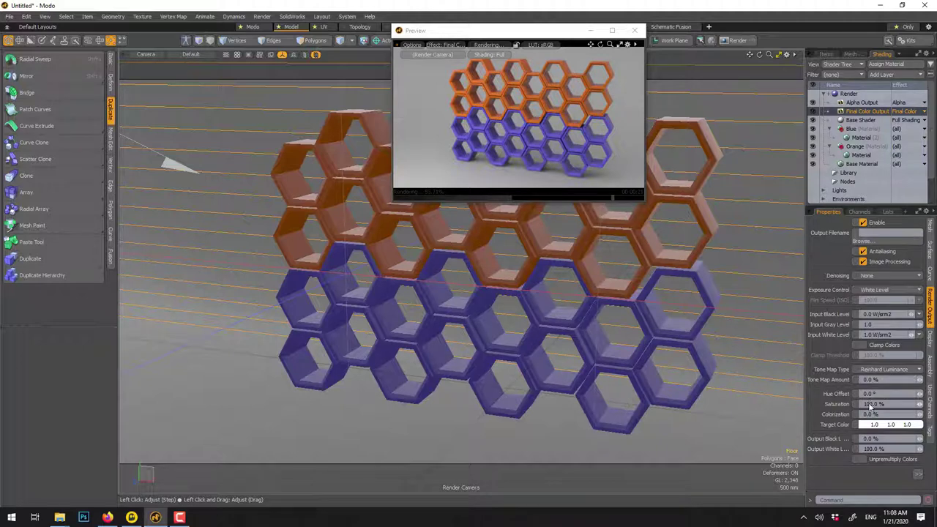
click(918, 474)
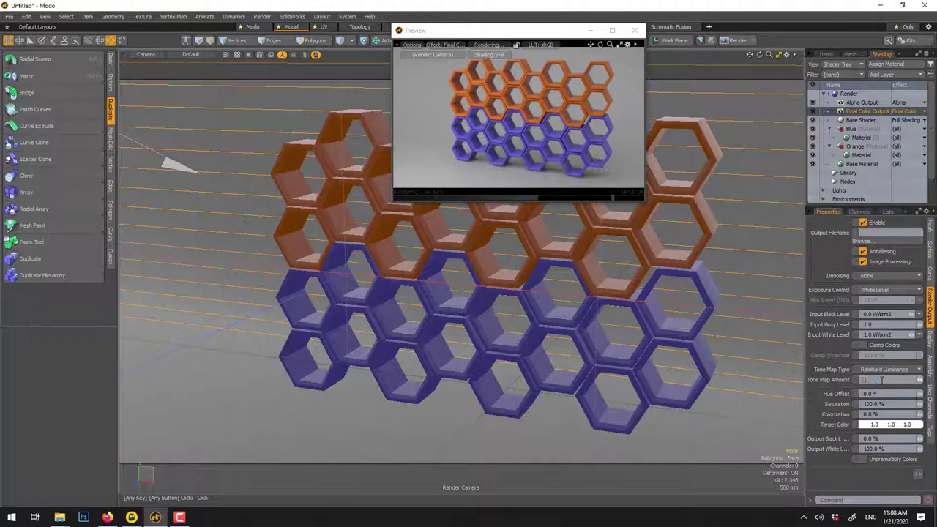
key(Return)
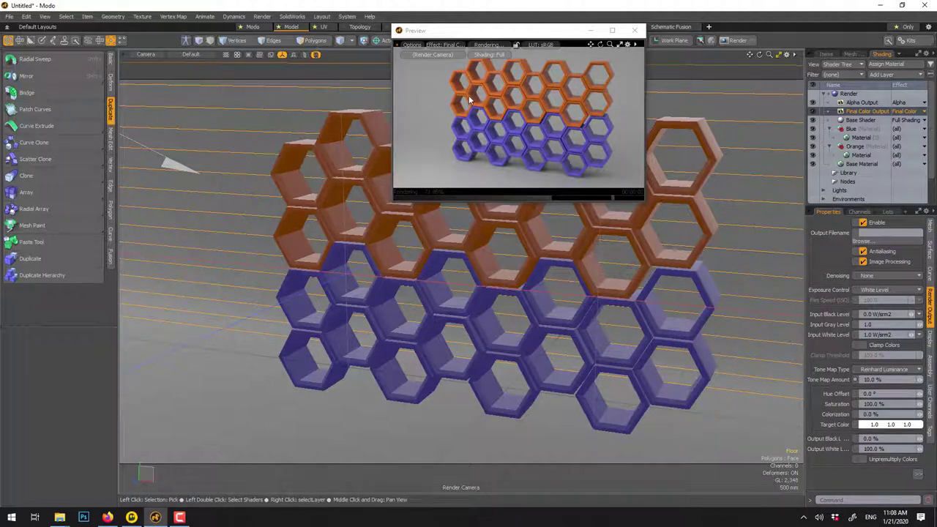
Step: Set the render's shading rate to 0.3 pixels and its reflection, refraction and direct light samples to 256
click(851, 94)
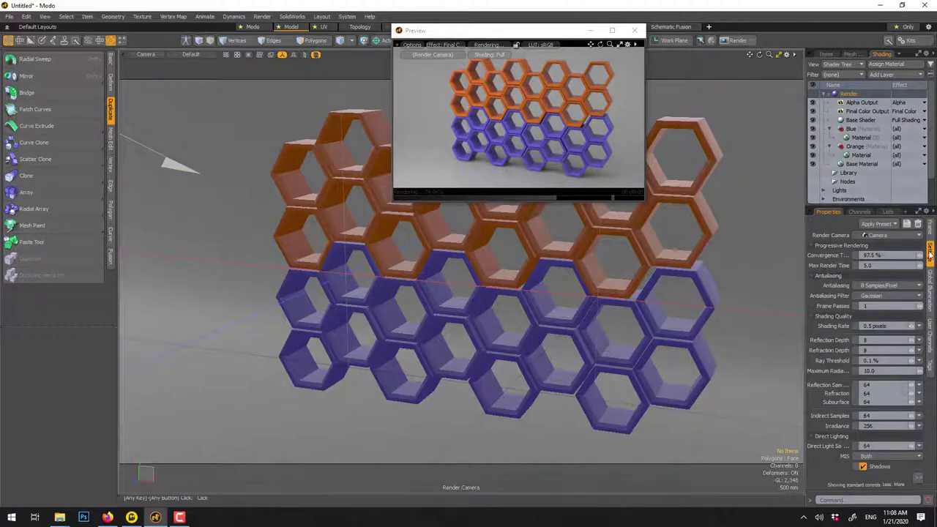
click(929, 252)
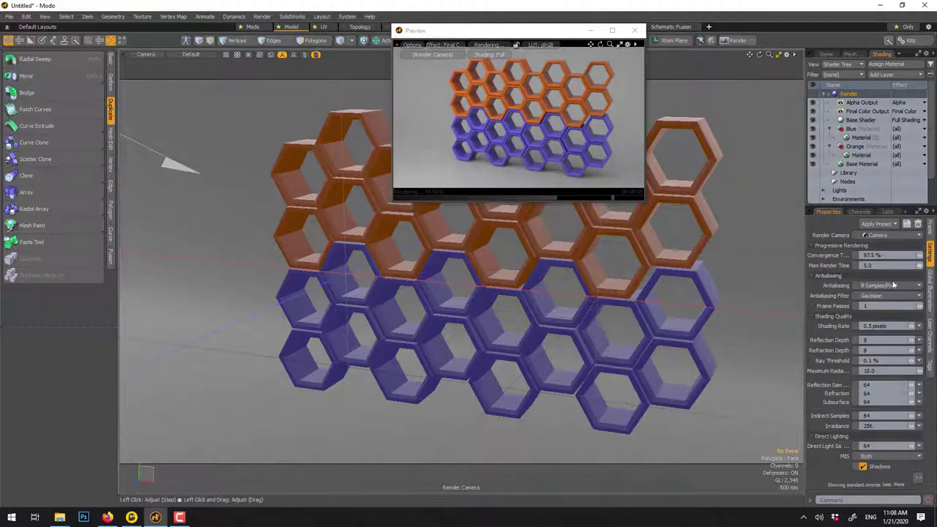
click(879, 325)
text(0.3)
key(Return)
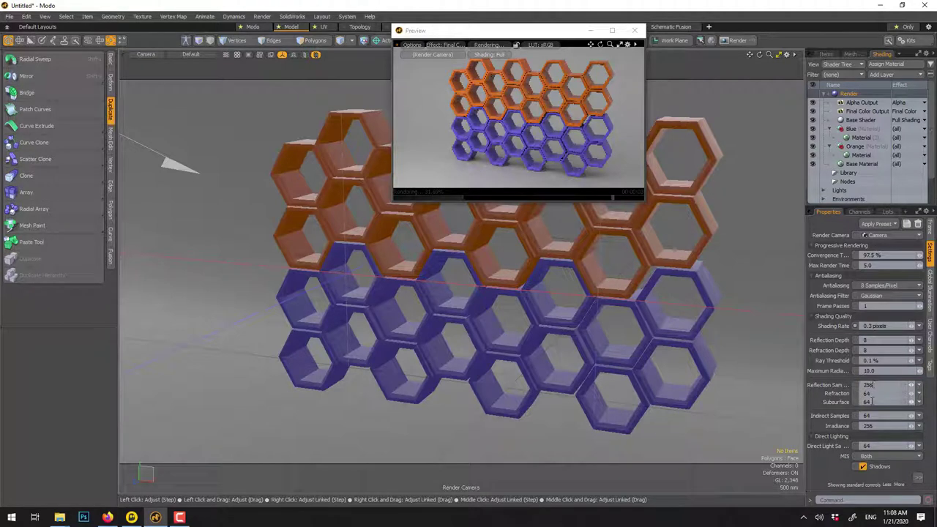
click(874, 393)
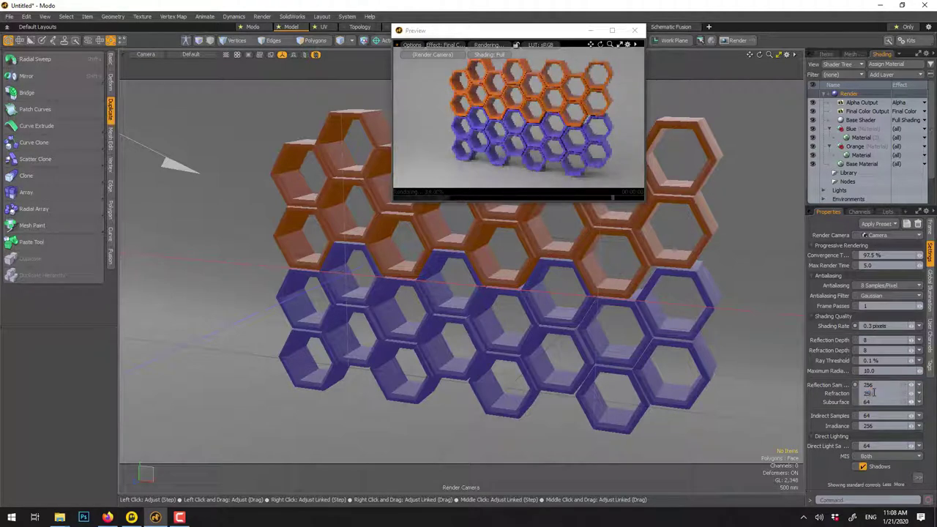
key(Return)
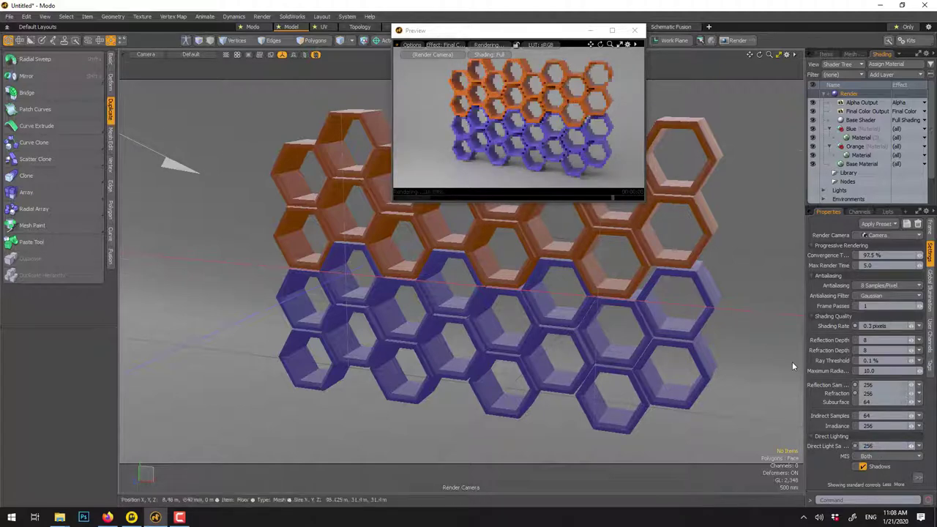
Step: Start the final render of the bookcase scene
click(262, 16)
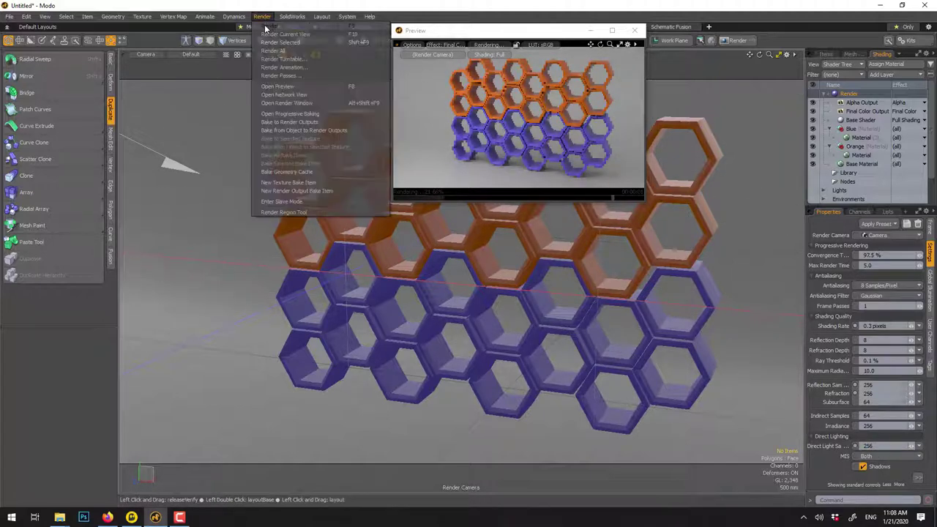
click(267, 29)
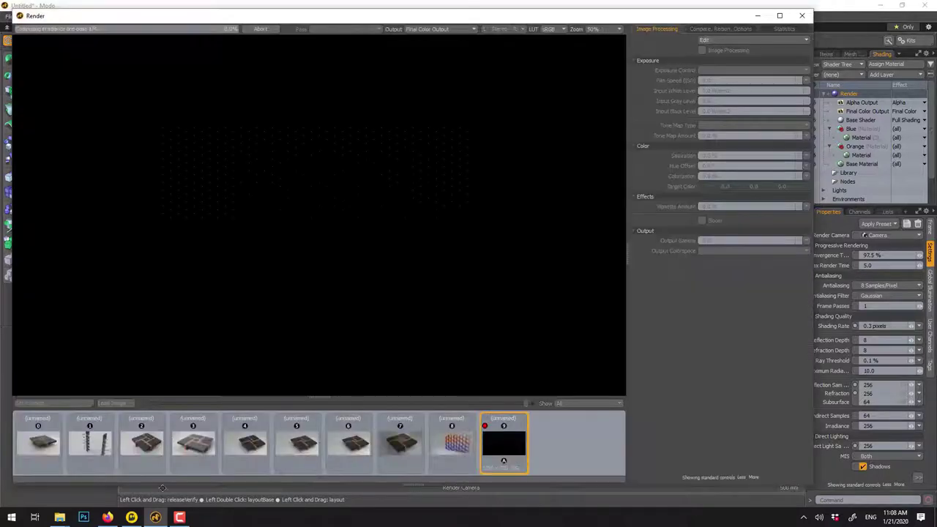
click(179, 518)
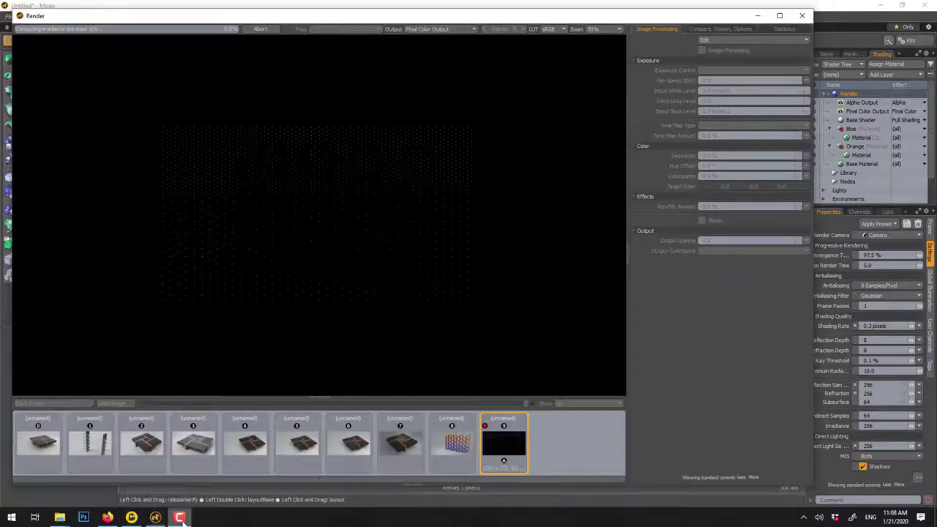